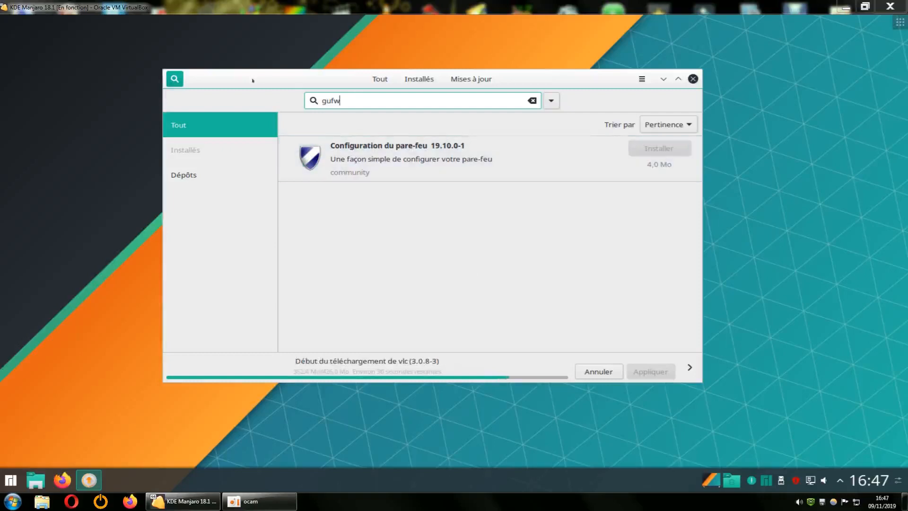
Move Pamac to the right and select the firewall configuration result from the gufw search
drag(253, 81, 316, 81)
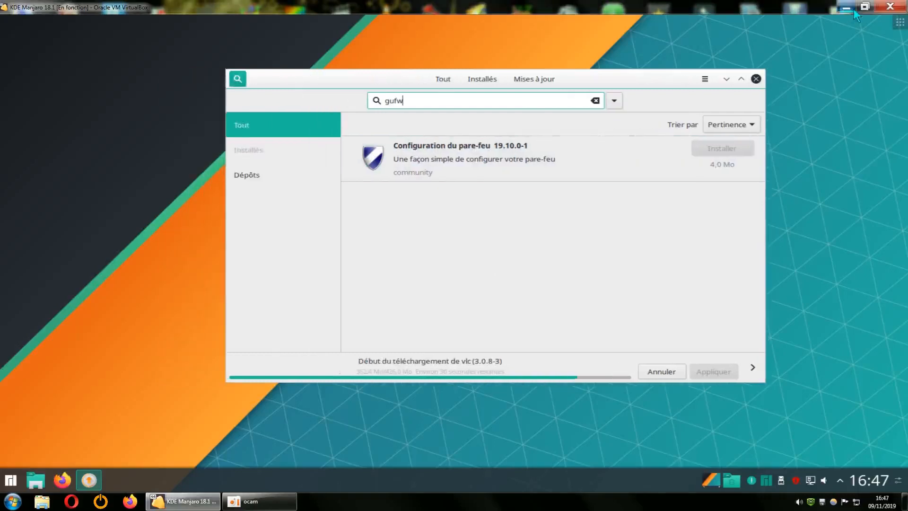
click(846, 7)
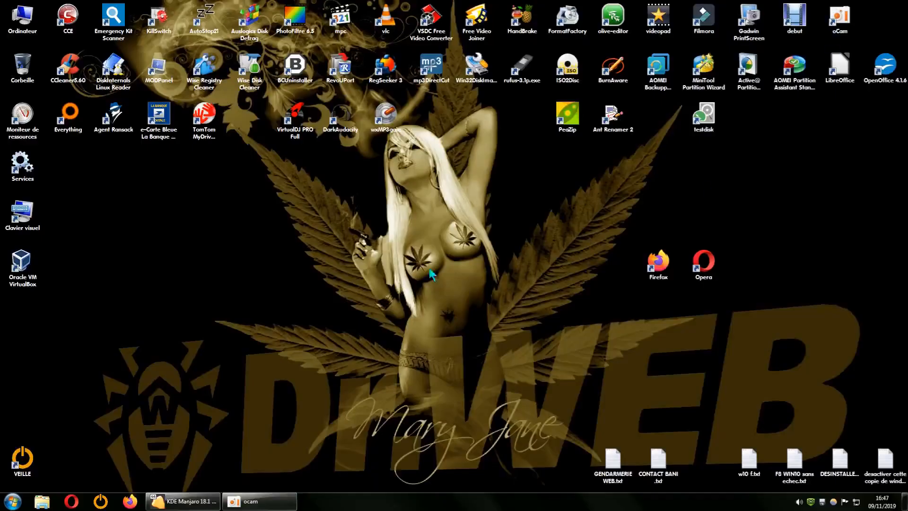
click(180, 504)
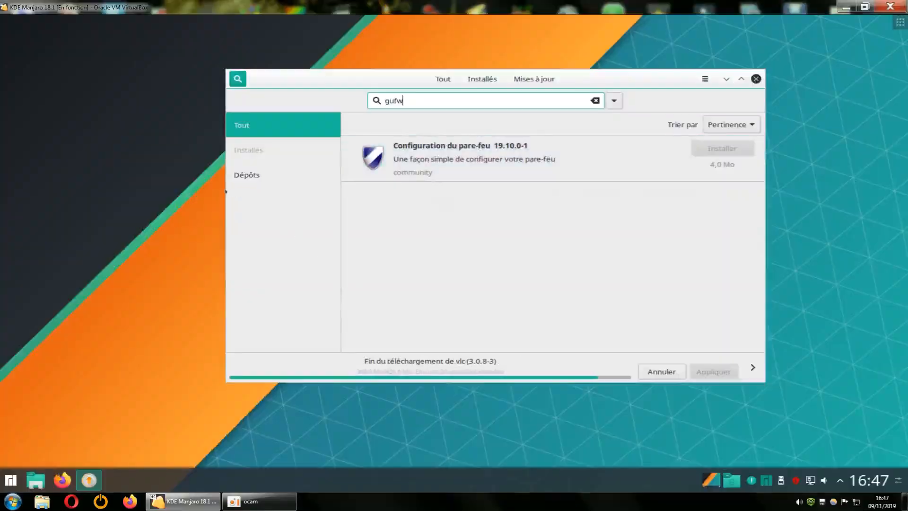
click(455, 147)
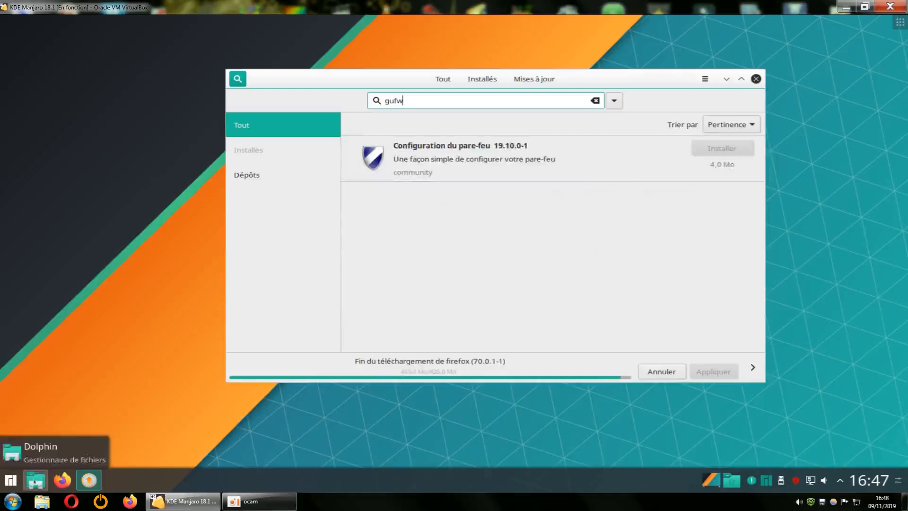
Launch the Dolphin file manager and close it, twice
click(35, 482)
click(418, 195)
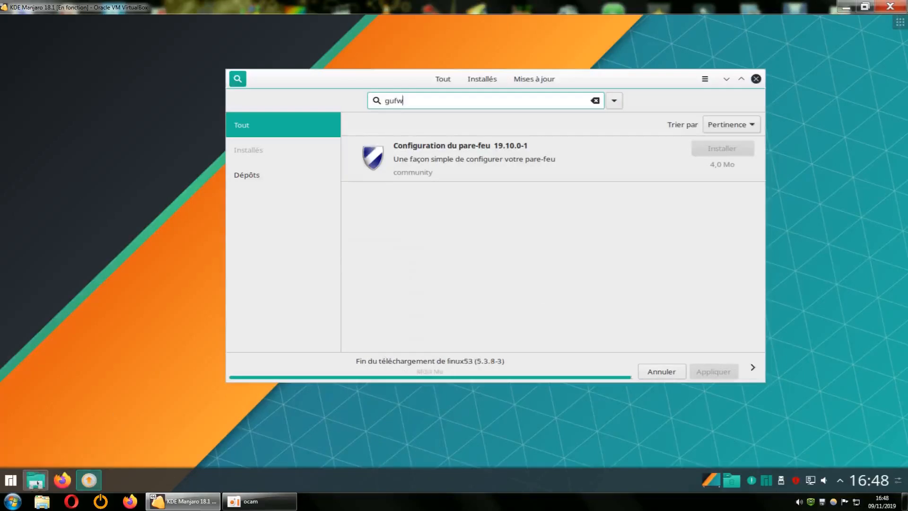
click(34, 480)
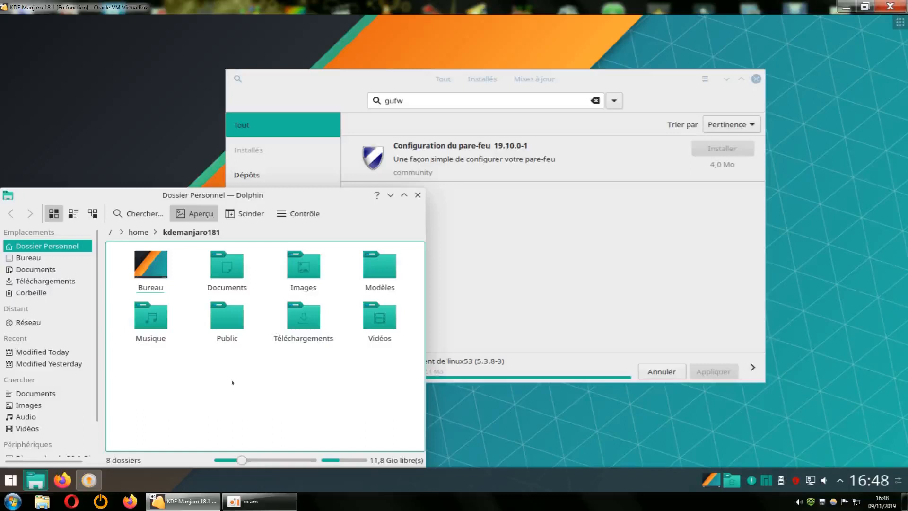
click(418, 195)
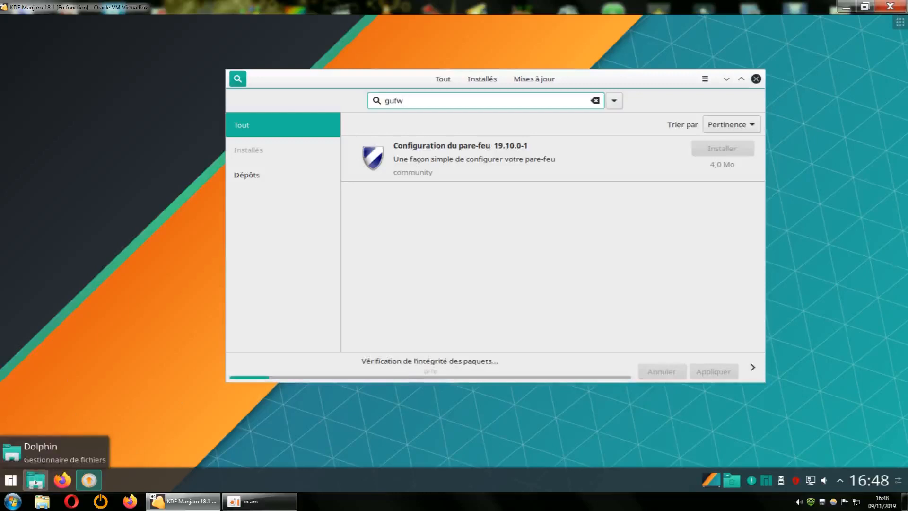
Open Dolphin on the home folder and apply Actions d'administration > Attribuer à root
click(35, 482)
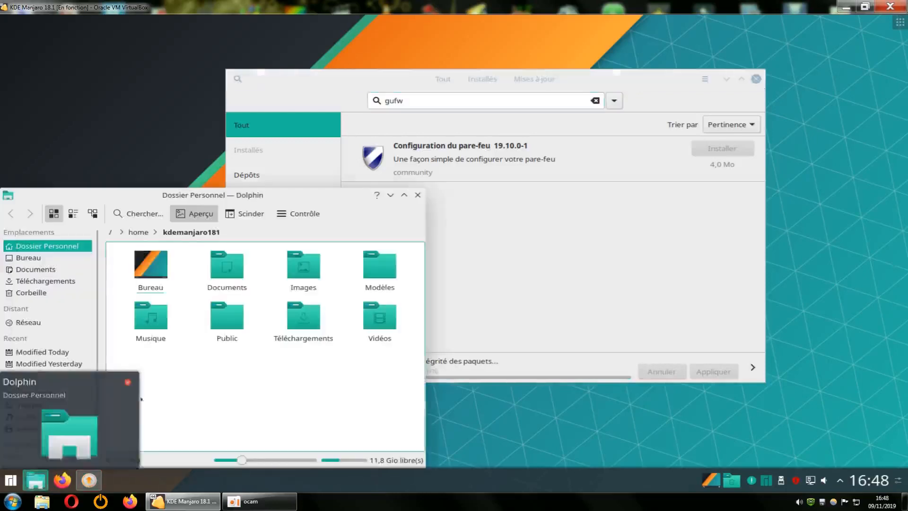
right_click(295, 368)
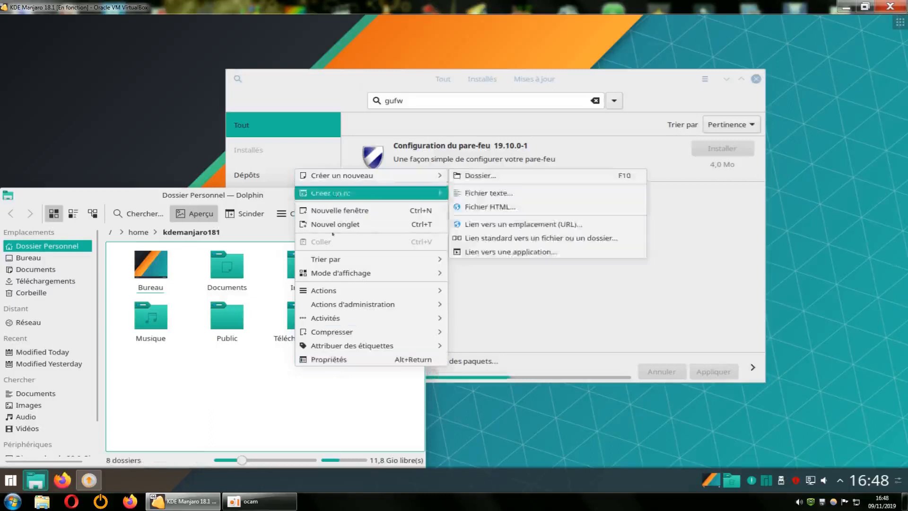
mouse_move(335, 334)
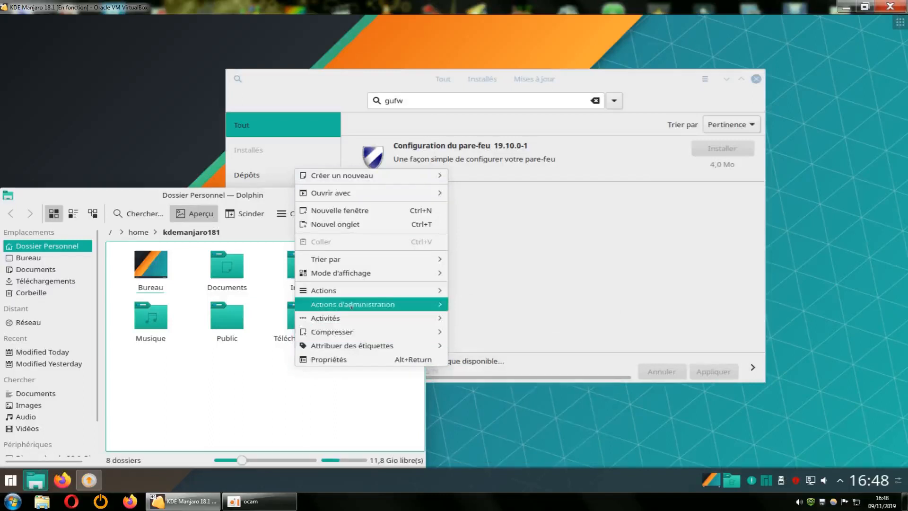
mouse_move(350, 306)
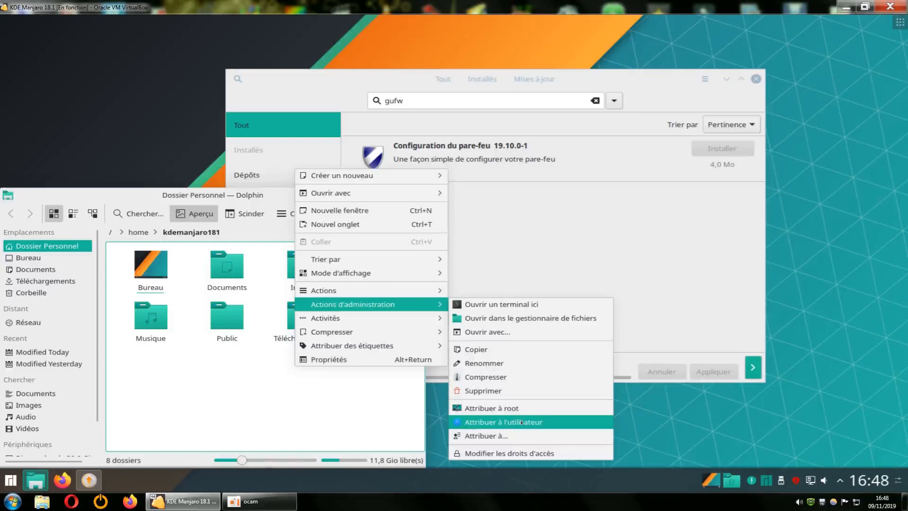
click(491, 409)
click(330, 405)
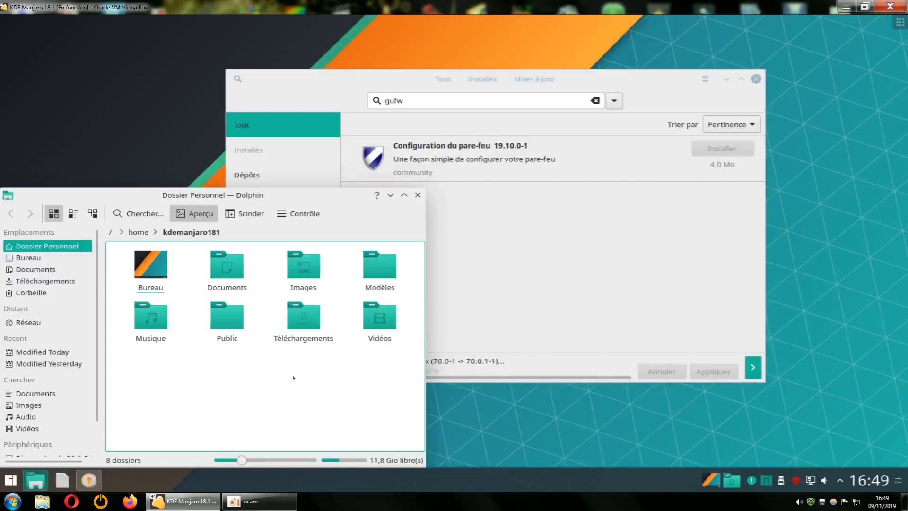
drag(329, 197, 375, 163)
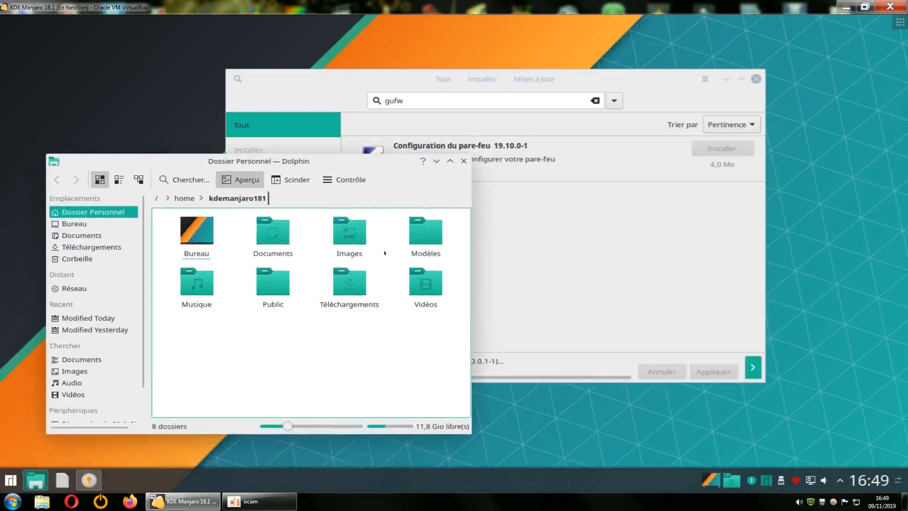
Open a second Dolphin window from the home folder's context menu, then close it
right_click(346, 347)
click(350, 336)
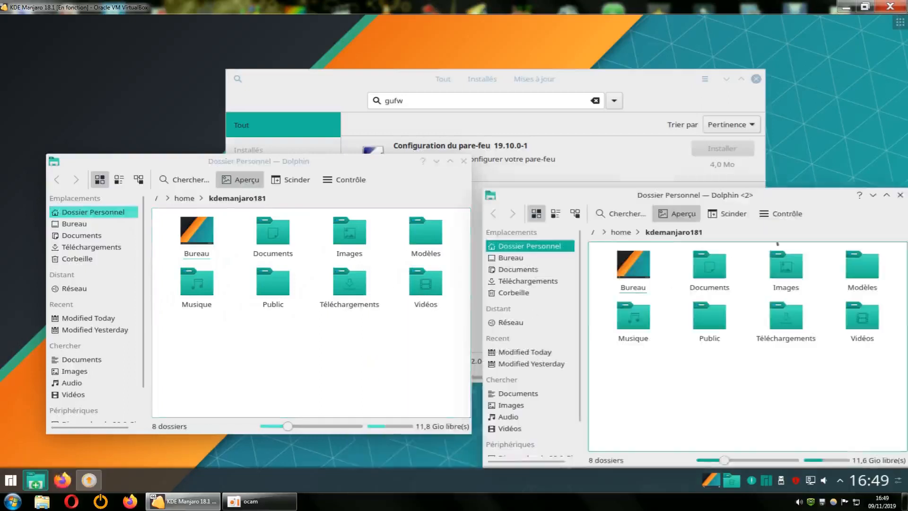
click(901, 195)
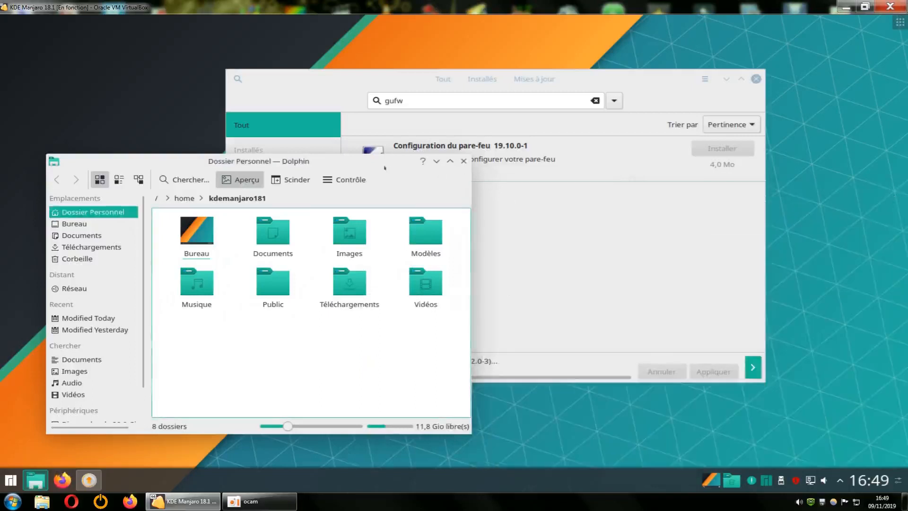
Minimize Pamac, centre and enlarge the Dolphin window, and bring up the Contrôle menu
drag(385, 167, 358, 68)
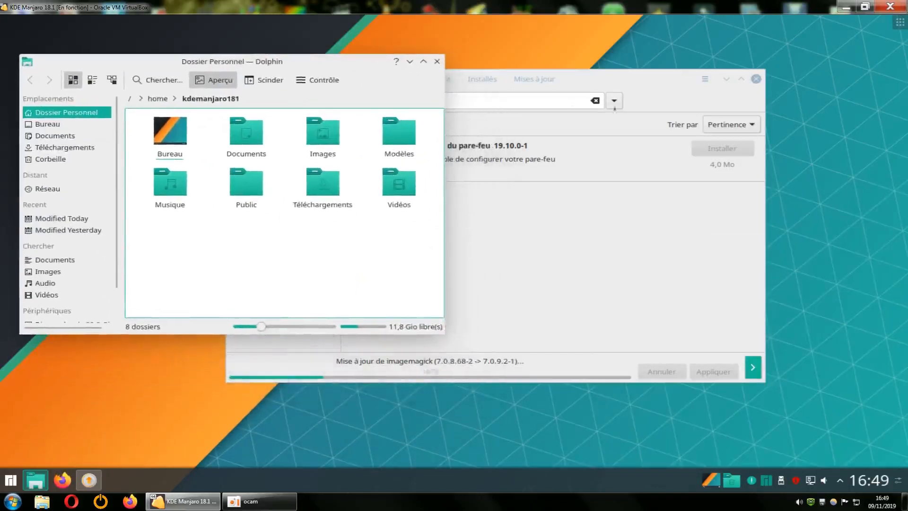
click(726, 79)
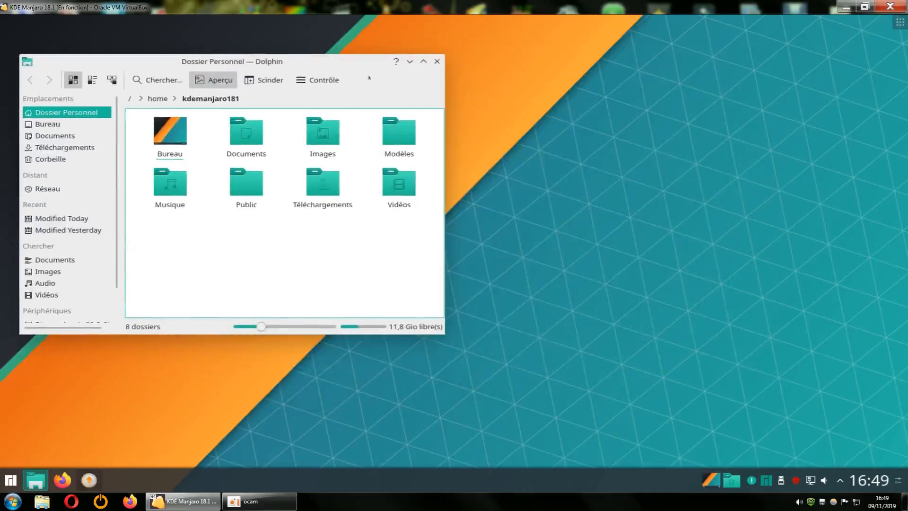
drag(356, 58, 479, 62)
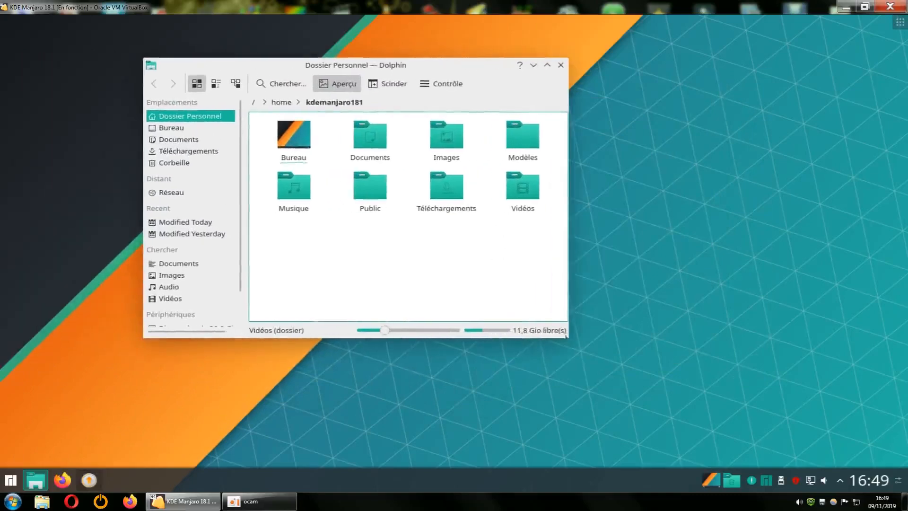
drag(566, 336, 723, 440)
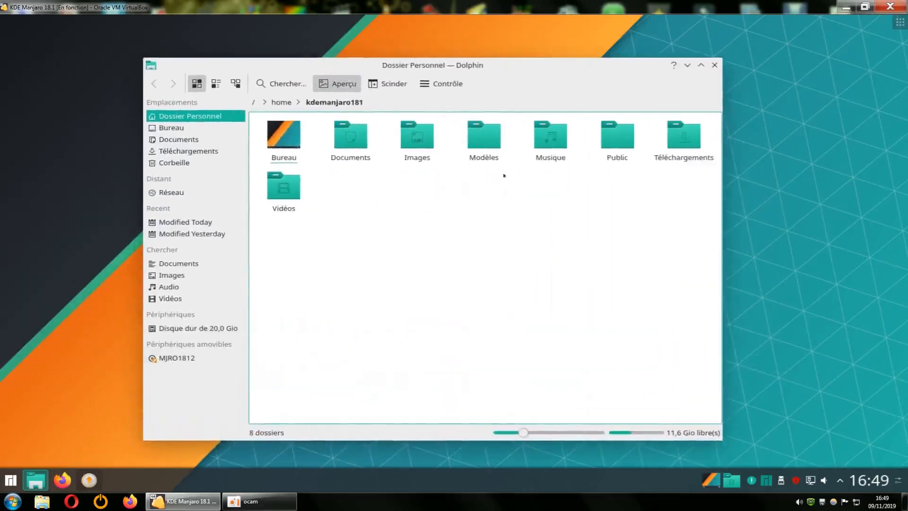
click(441, 84)
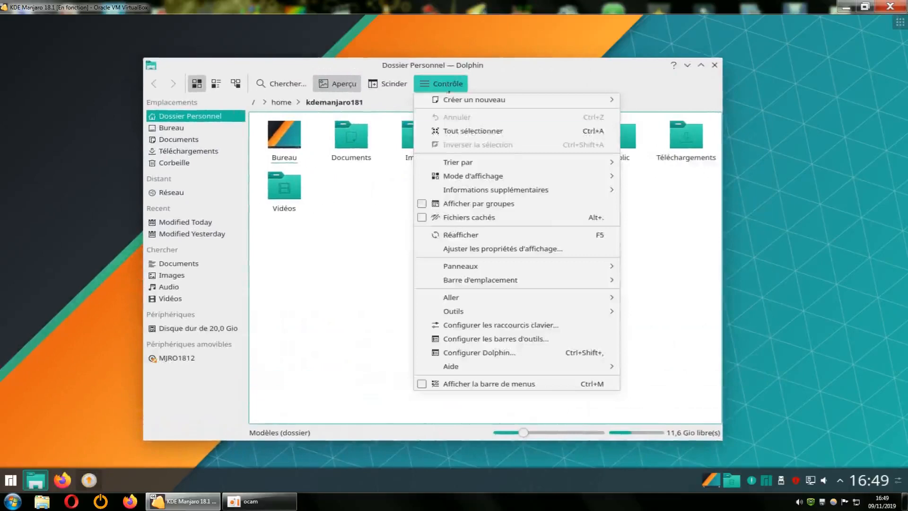
Go to the Services page of Configurer Dolphin and make the dialog taller
click(487, 353)
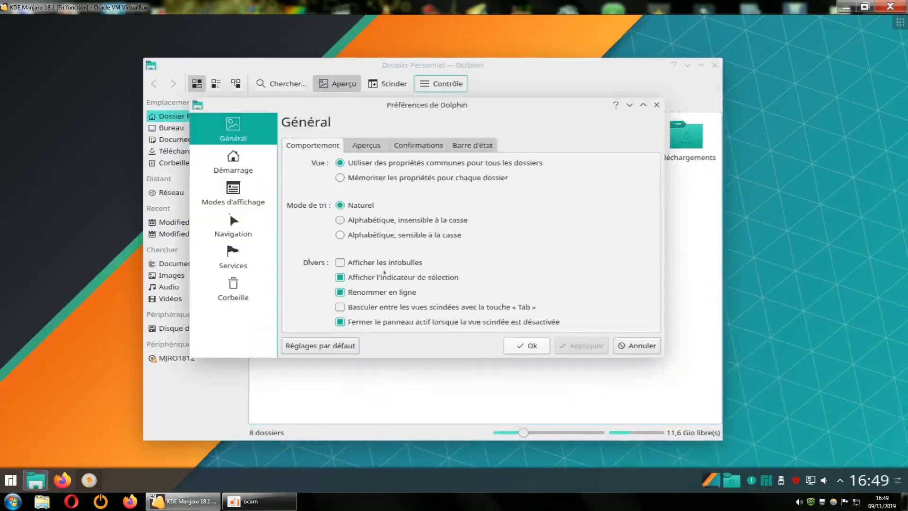
click(225, 260)
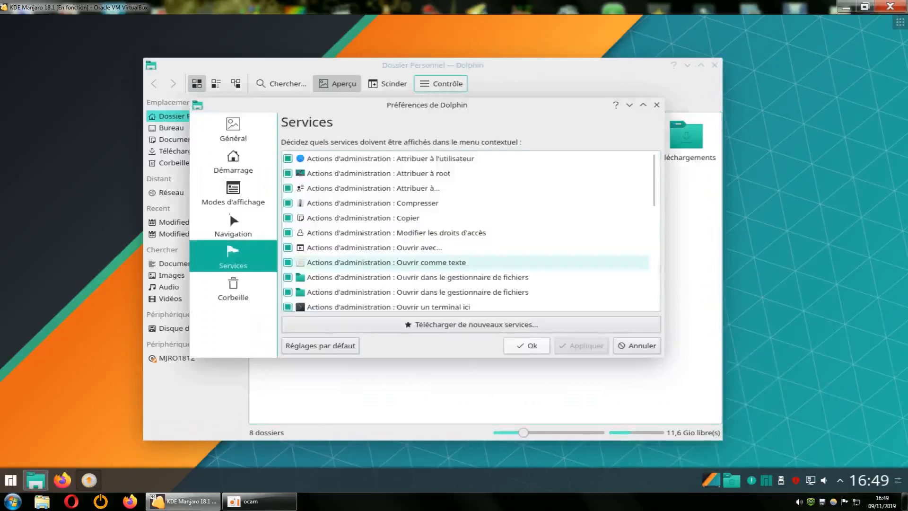
scroll(364, 218, down, 2)
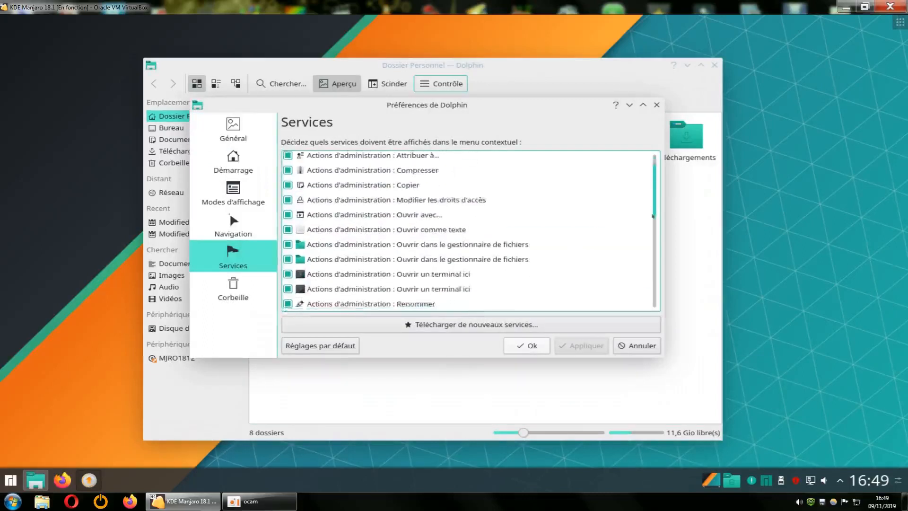
drag(655, 236, 656, 244)
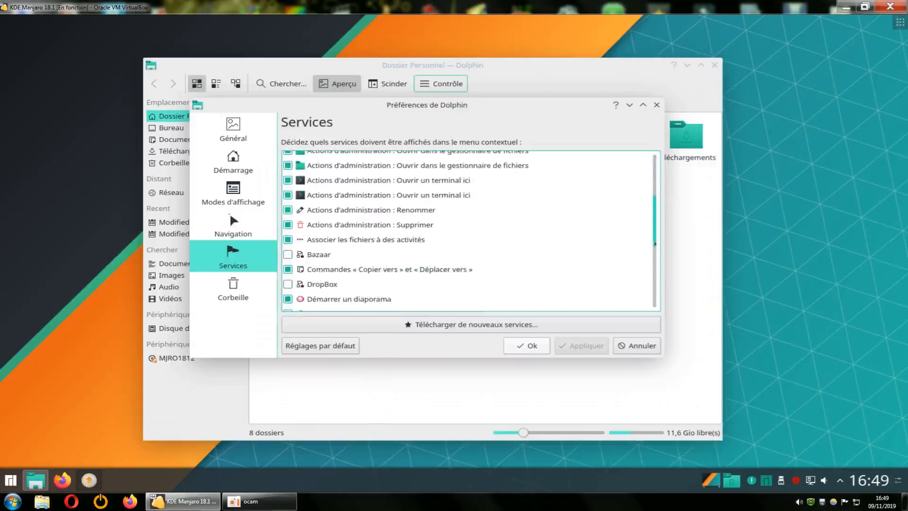
drag(655, 243, 656, 254)
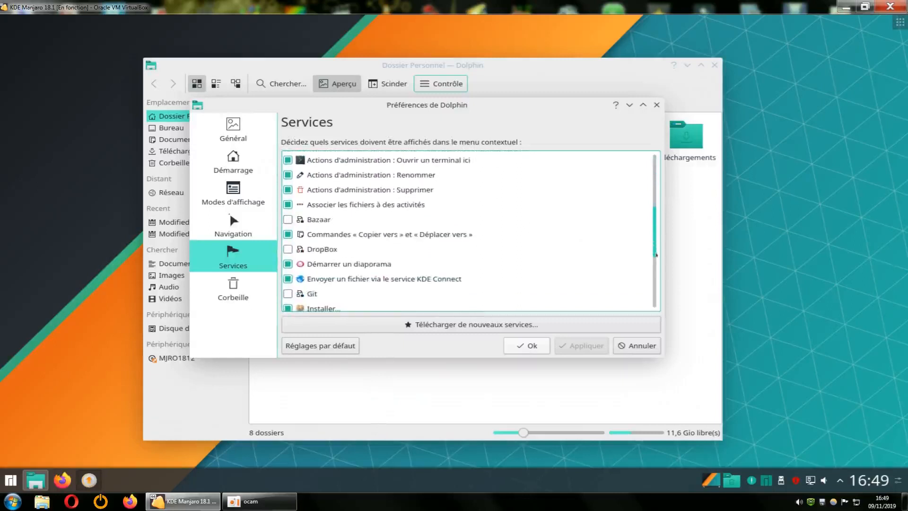
scroll(640, 225, down, 3)
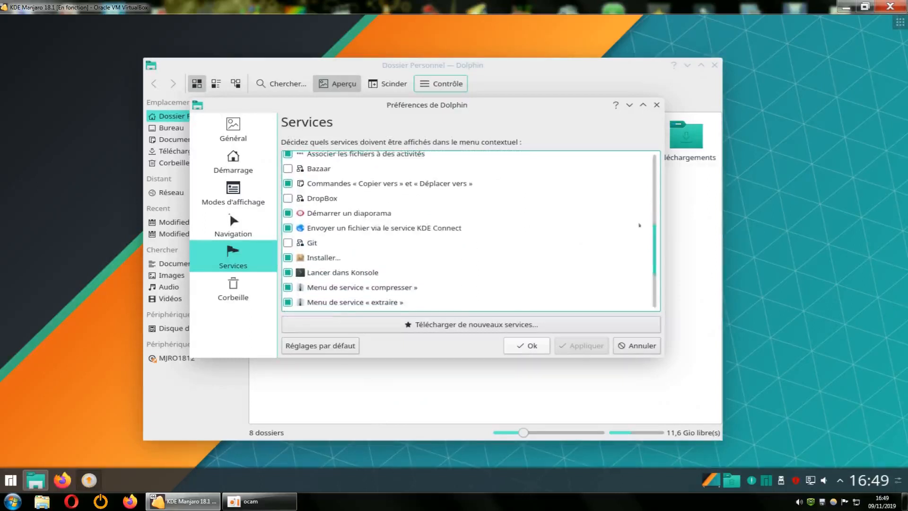
drag(580, 98, 580, 29)
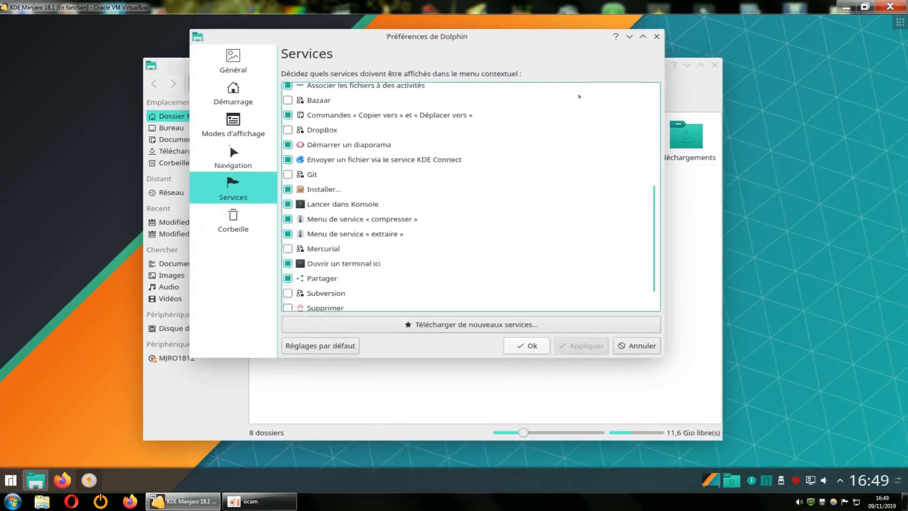
drag(630, 356, 624, 457)
Tick the Supprimer service and launch Télécharger de nouveaux services…
drag(653, 362, 656, 249)
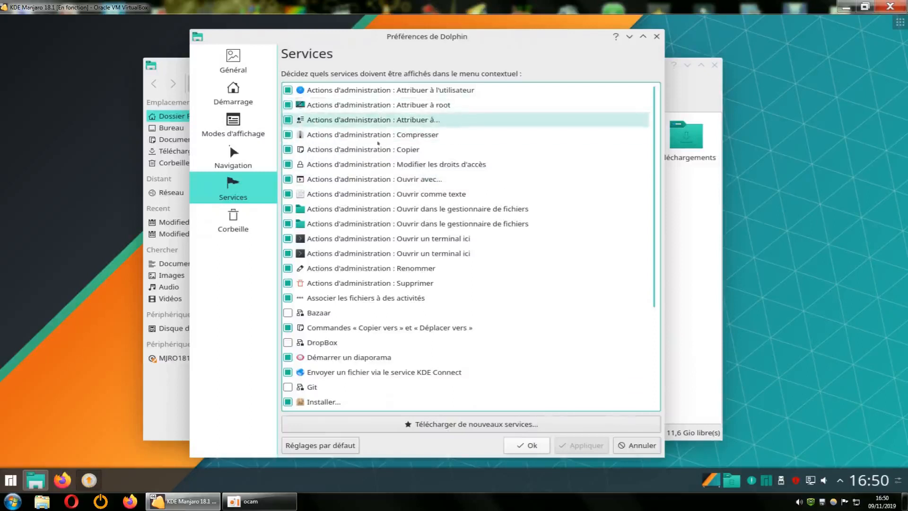
scroll(426, 272, down, 3)
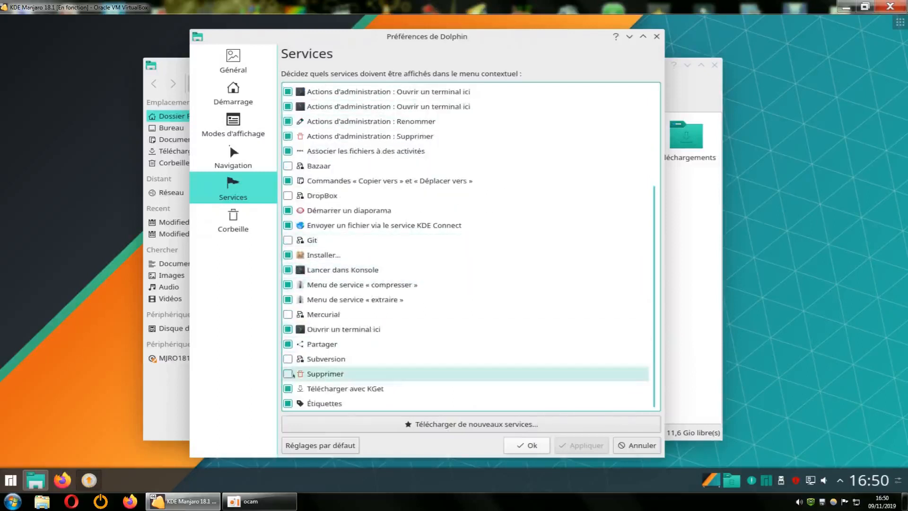
click(289, 374)
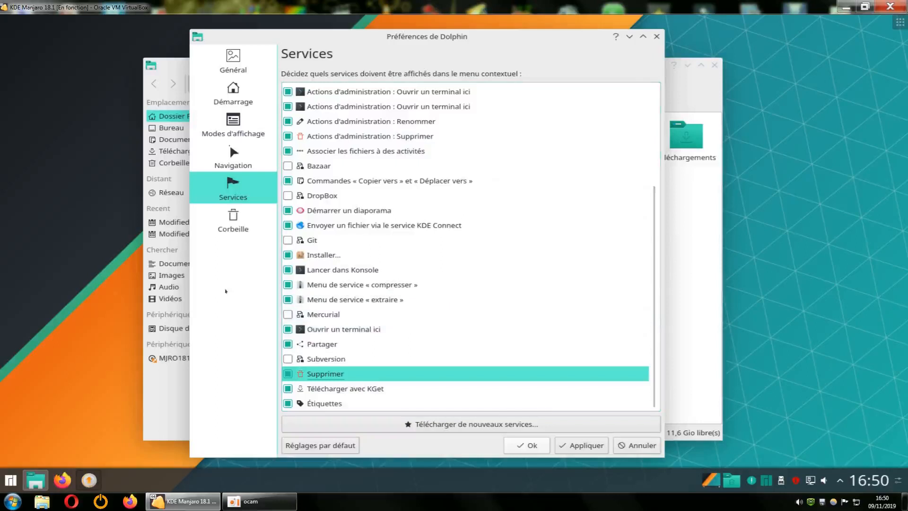
click(446, 424)
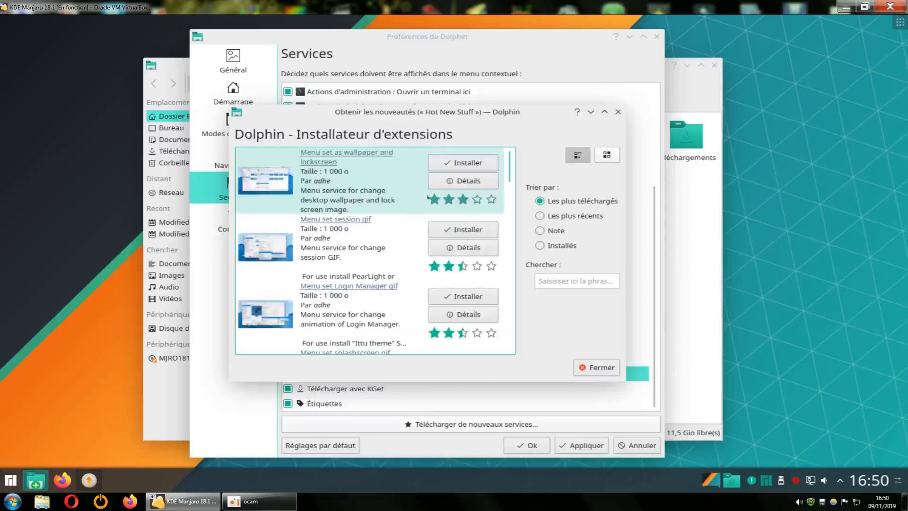
Move and resize the extension installer window to the upper left
drag(411, 109, 188, 28)
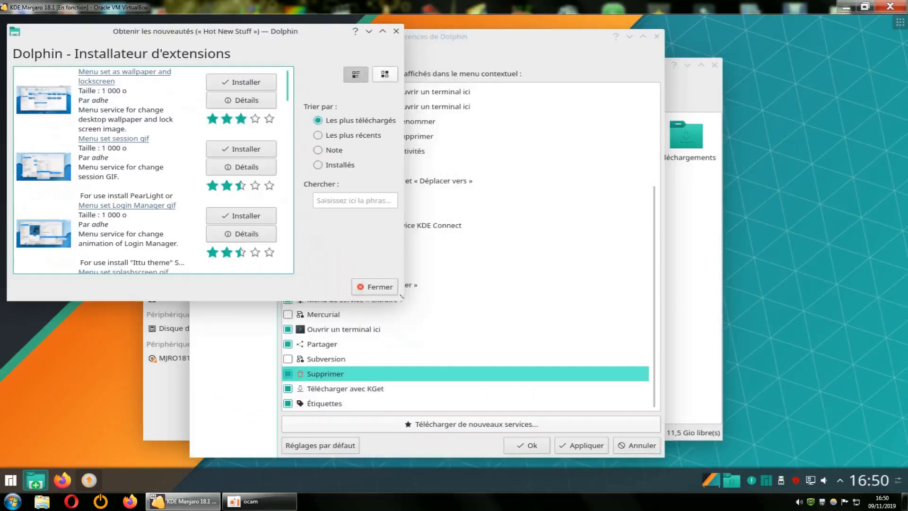
drag(413, 304, 449, 482)
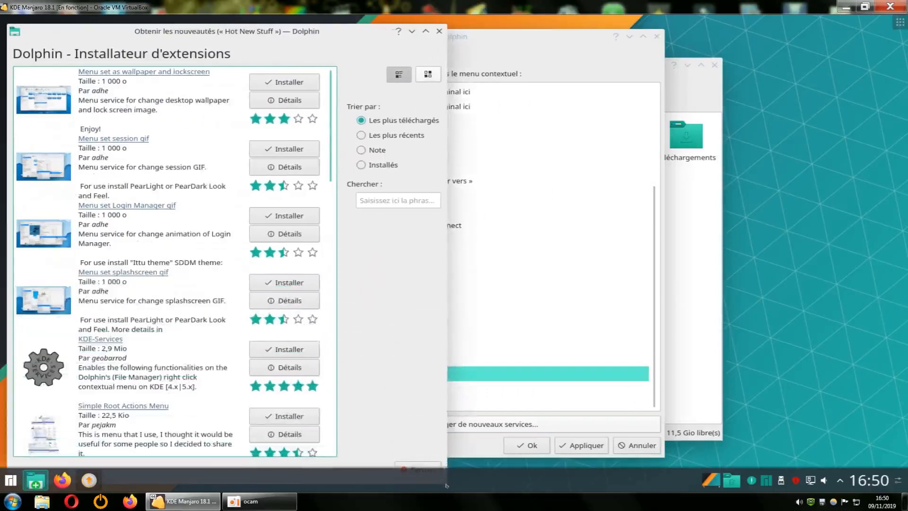
mouse_move(374, 25)
mouse_down()
mouse_move(374, 58)
mouse_move(386, 7)
mouse_move(384, 27)
mouse_up()
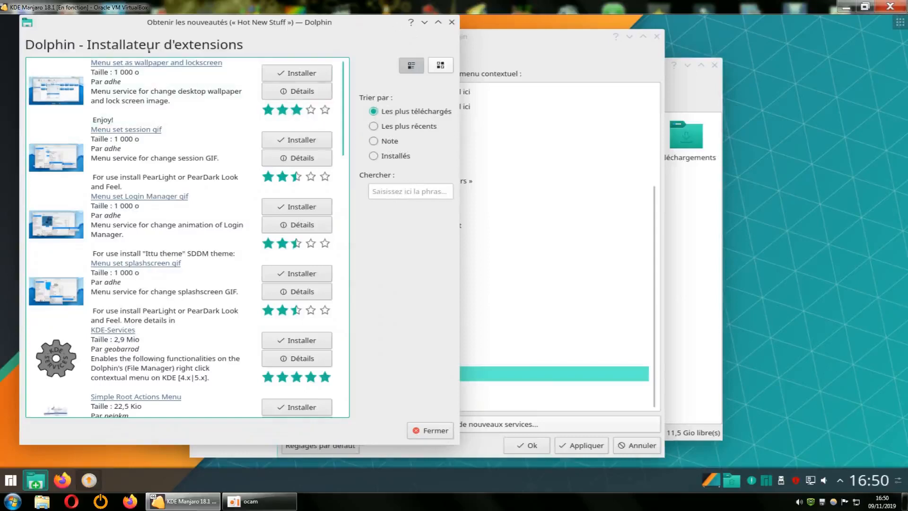
drag(357, 26, 754, 264)
drag(673, 271, 798, 41)
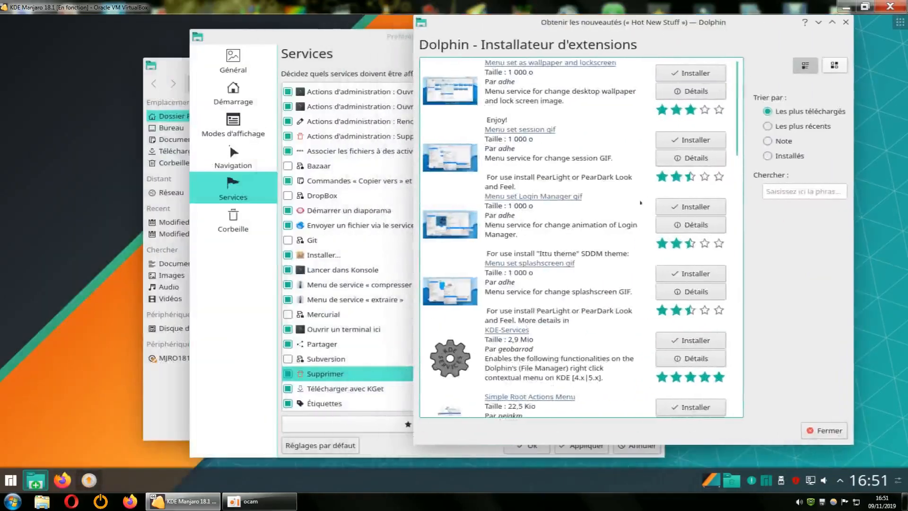
Search the extensions for 'root', then close the installer and Dolphin preferences
click(776, 190)
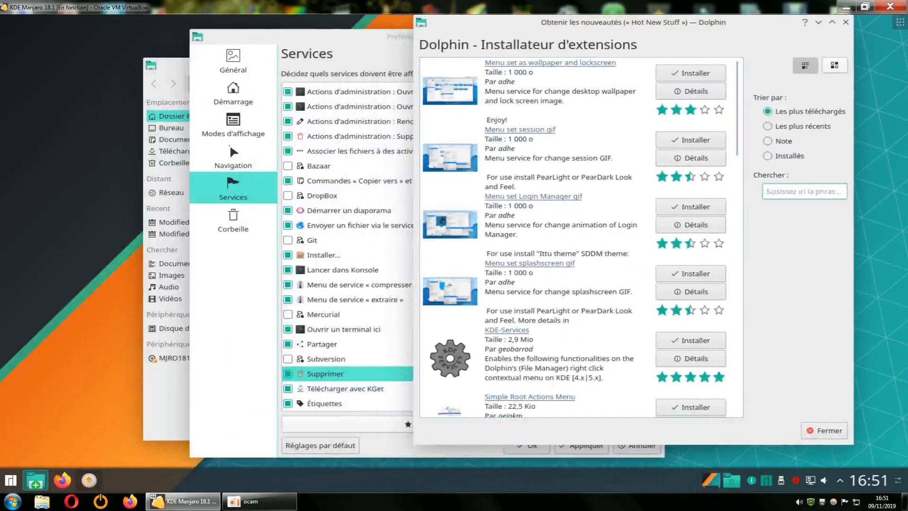
text(root)
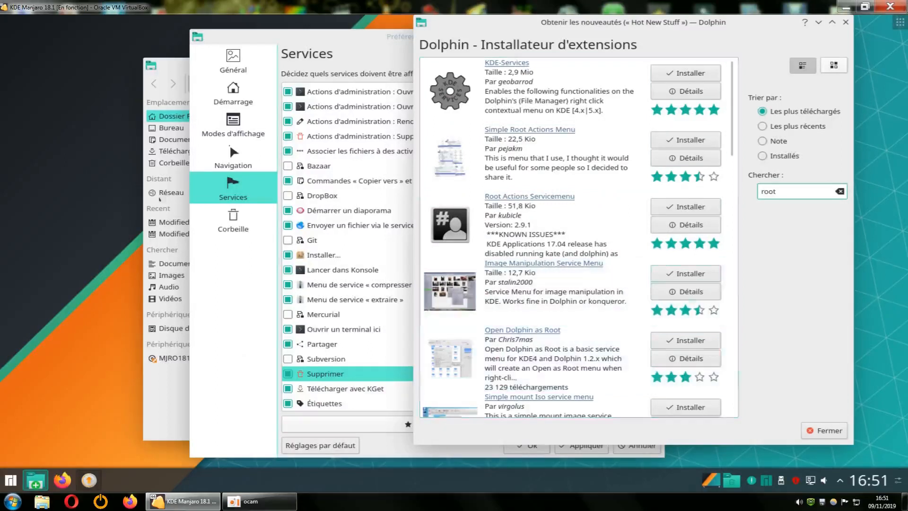
mouse_move(182, 66)
mouse_down()
mouse_move(96, 73)
mouse_move(175, 74)
mouse_up()
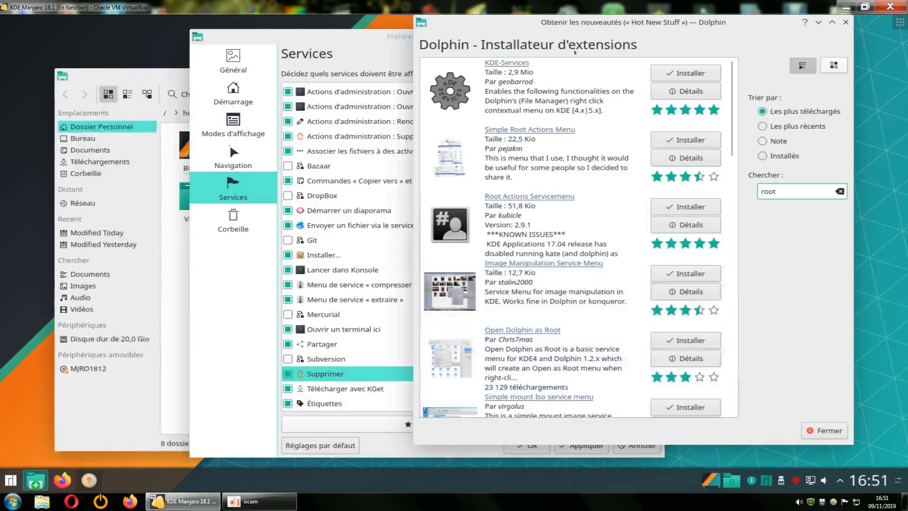
click(818, 24)
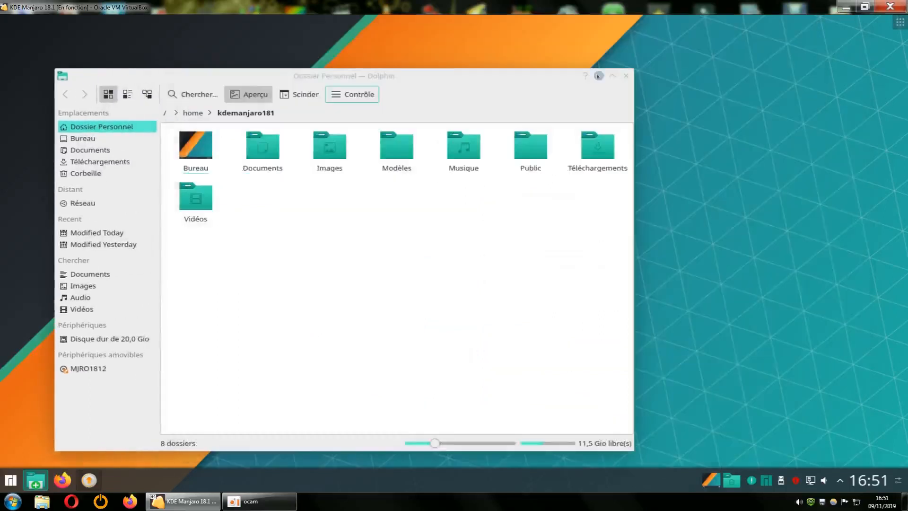
Close the leftover 'Obtenir les nouveautés' window from the taskbar Dolphin previews
drag(450, 81, 482, 72)
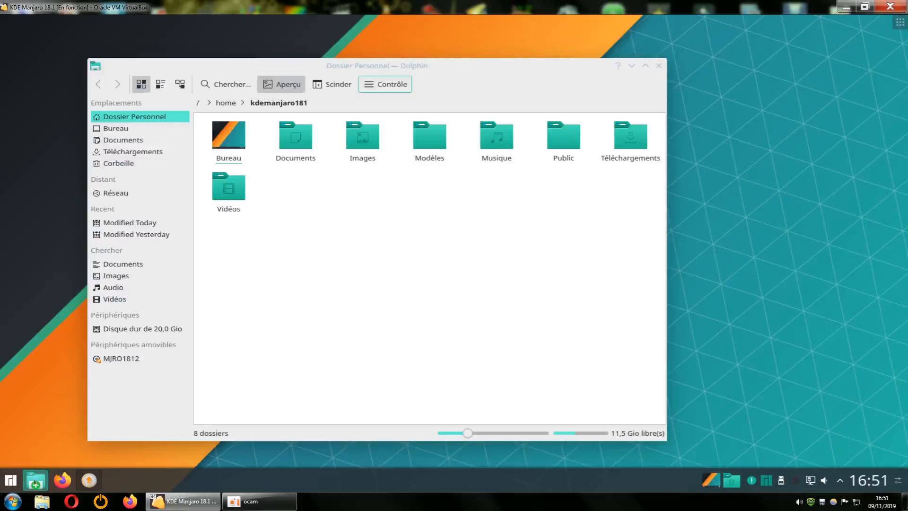
mouse_move(35, 482)
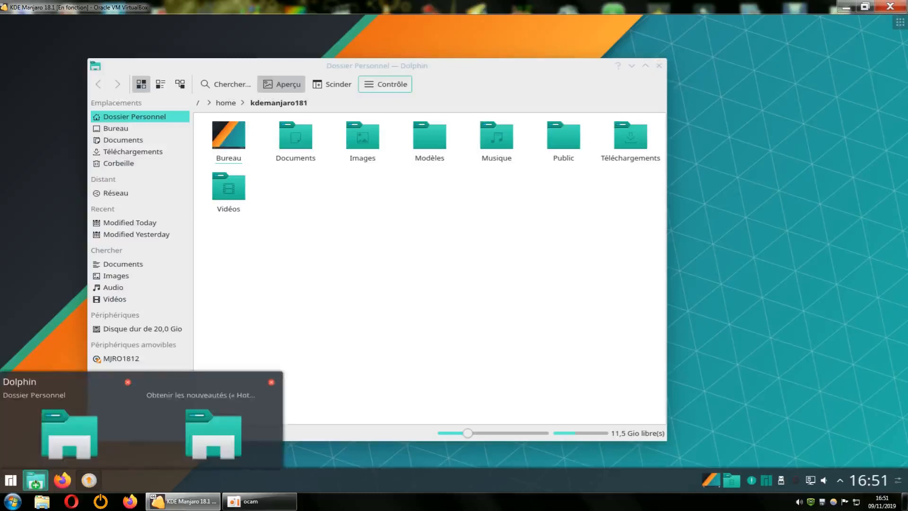
click(62, 432)
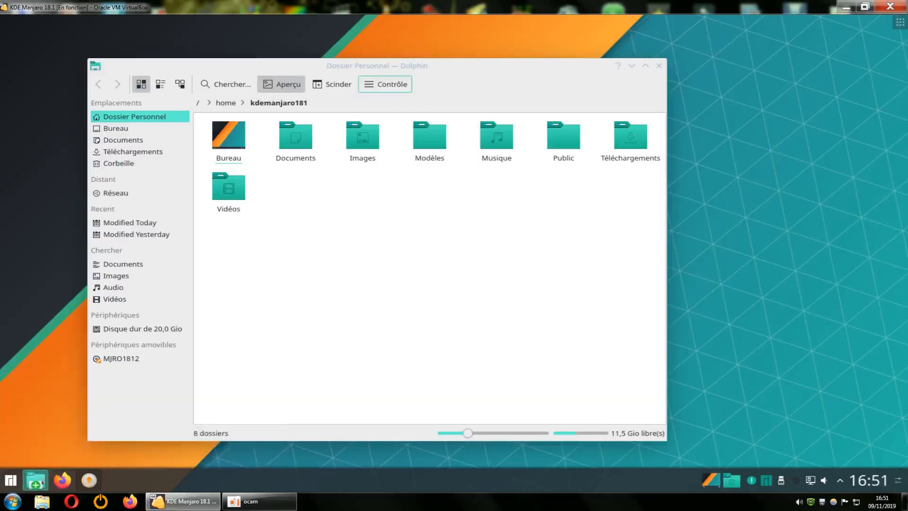
mouse_move(35, 480)
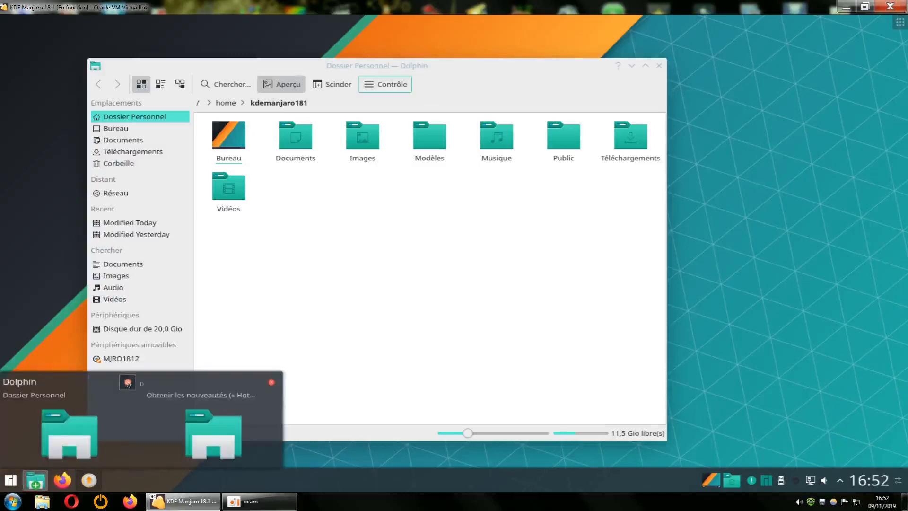
click(271, 382)
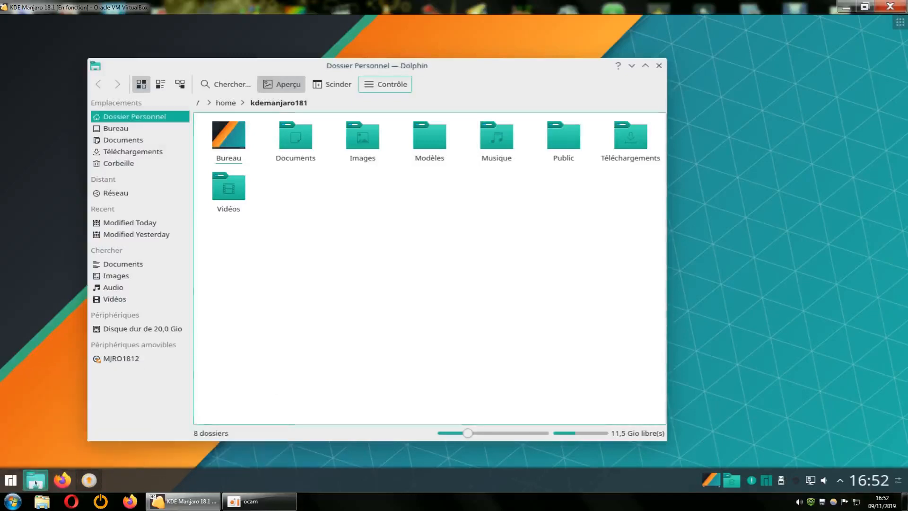
Close Dolphin, relaunch it on the home folder, and show its service actions
mouse_move(35, 480)
click(130, 382)
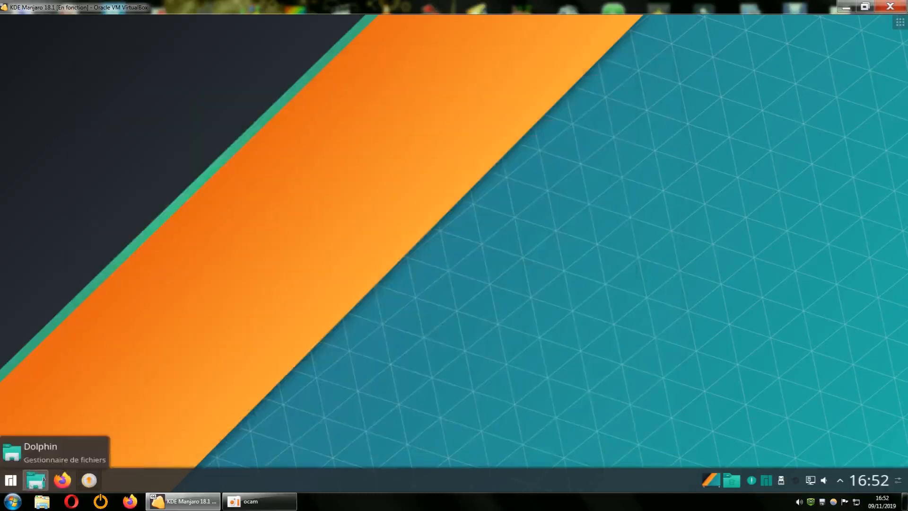
click(42, 478)
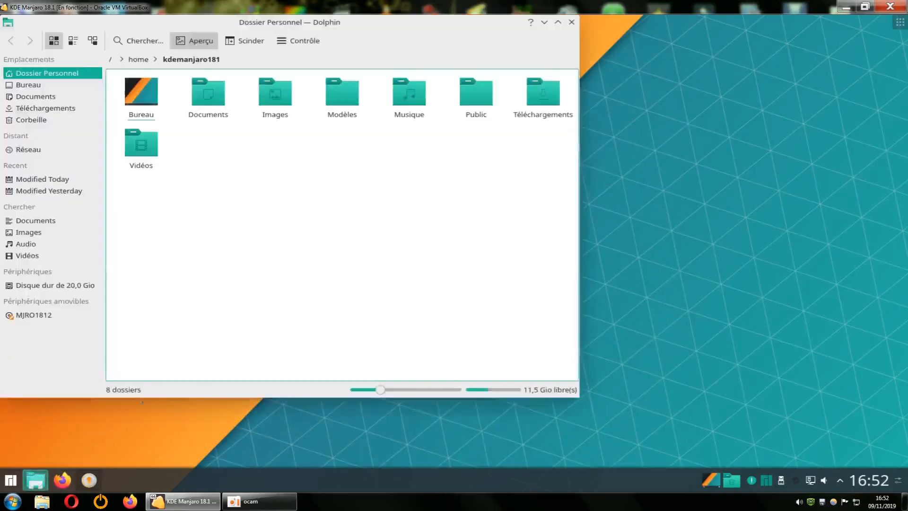
right_click(295, 255)
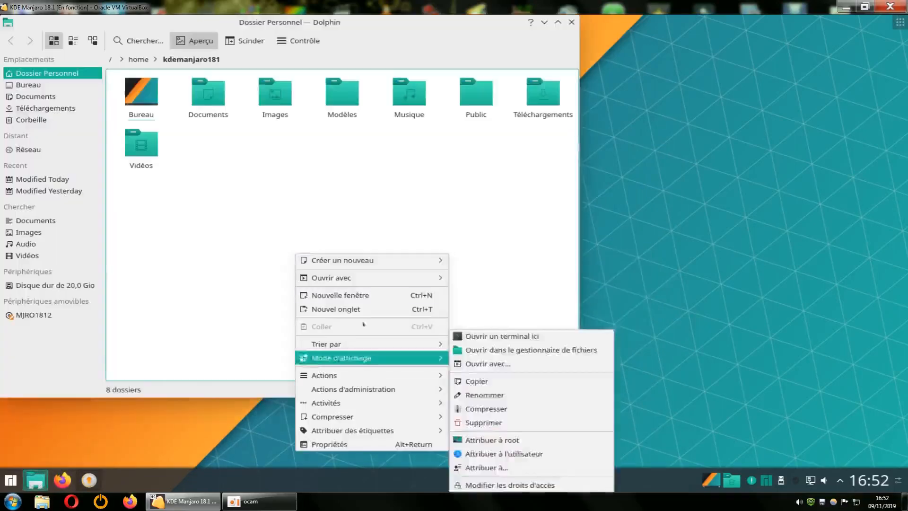
mouse_move(362, 392)
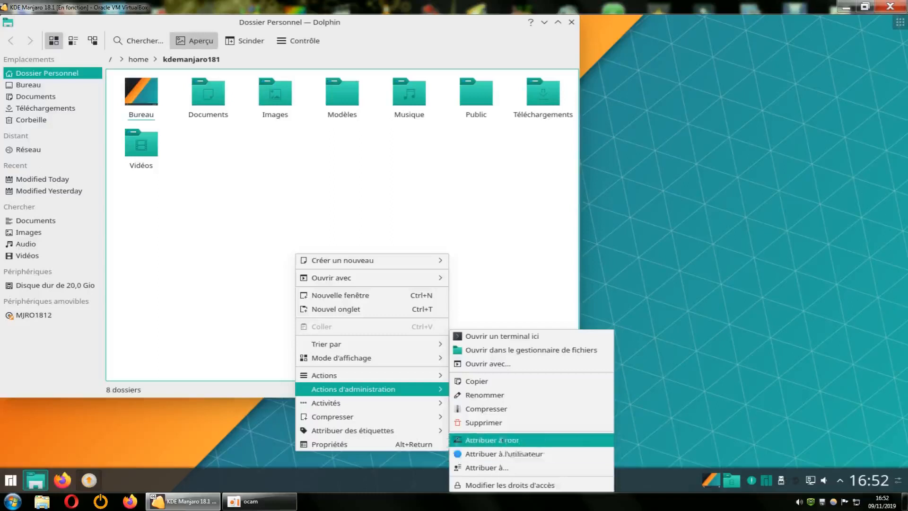
click(492, 440)
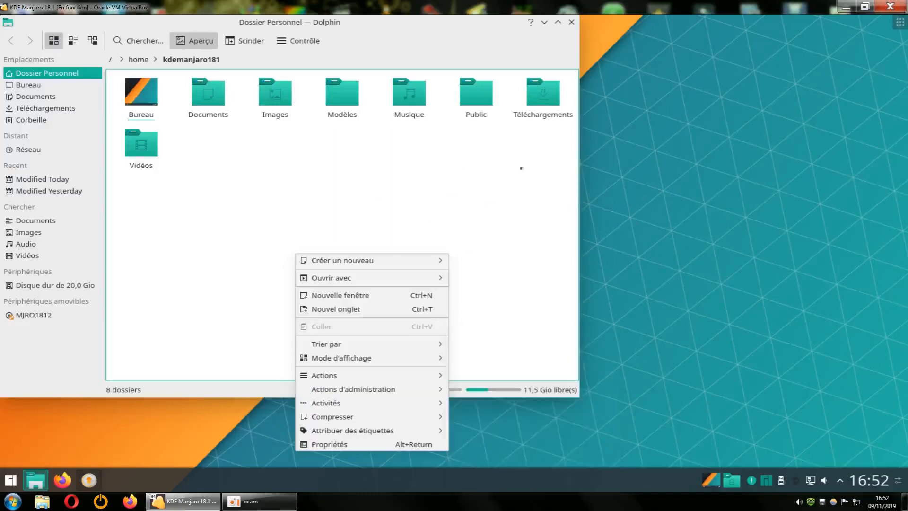
key(Escape)
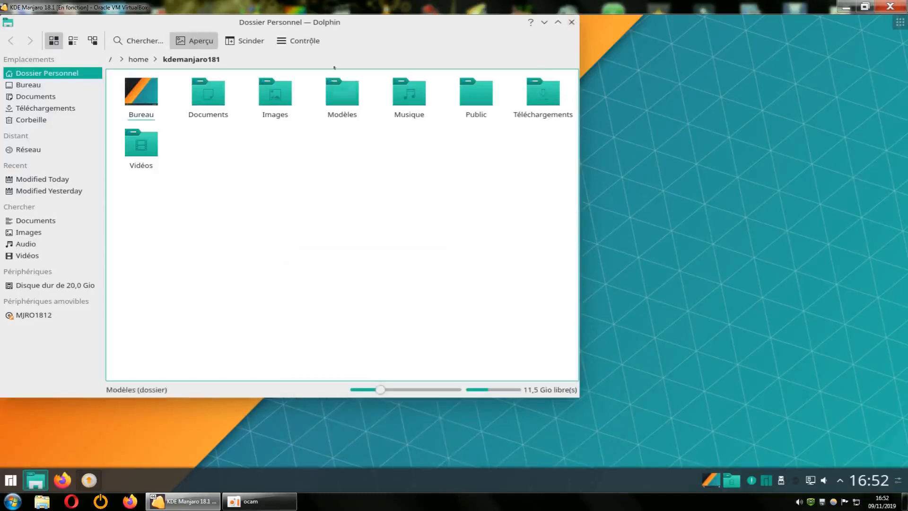
click(298, 40)
Open the service installer from Dolphin's Services settings, search 'root', and enlarge the window
click(313, 309)
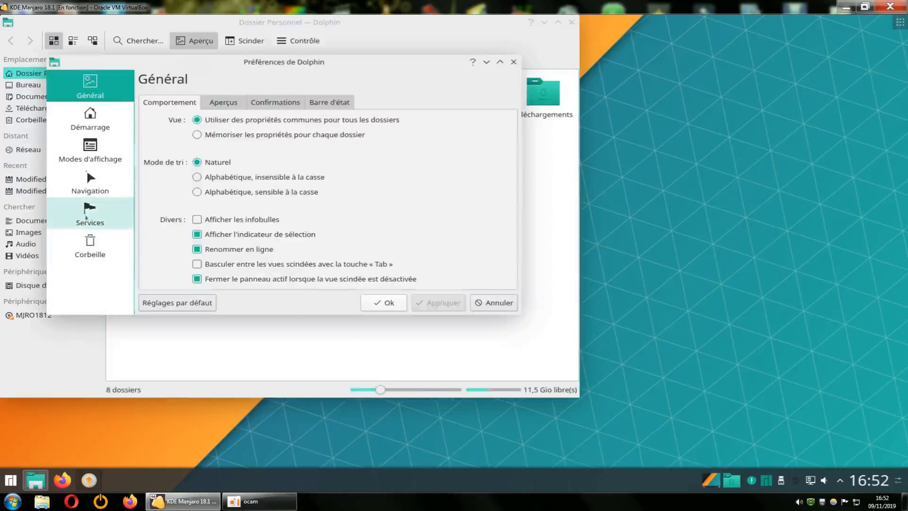
click(90, 214)
click(318, 281)
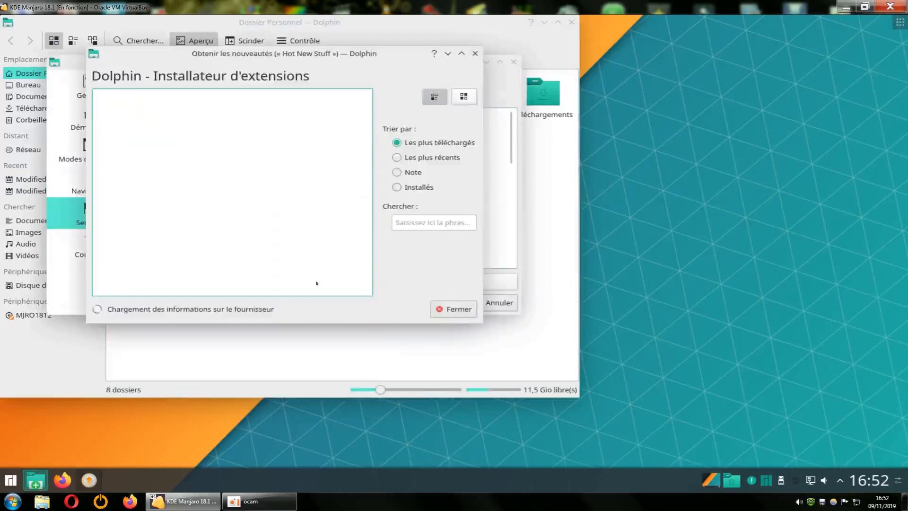
click(395, 223)
text(root)
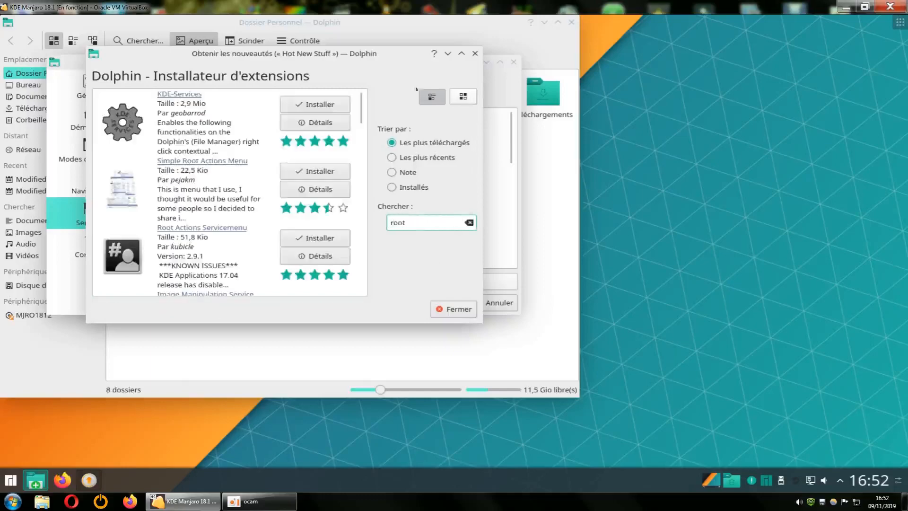
drag(411, 54, 753, 30)
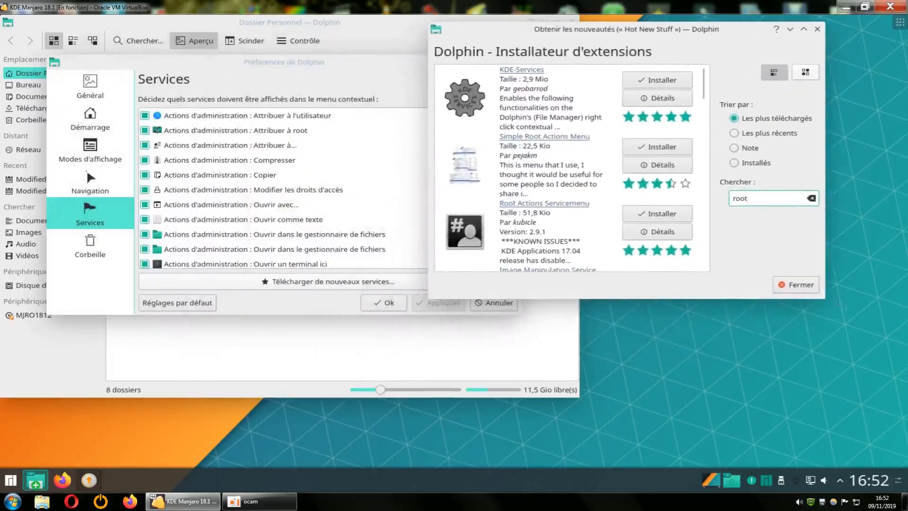
drag(821, 296, 885, 467)
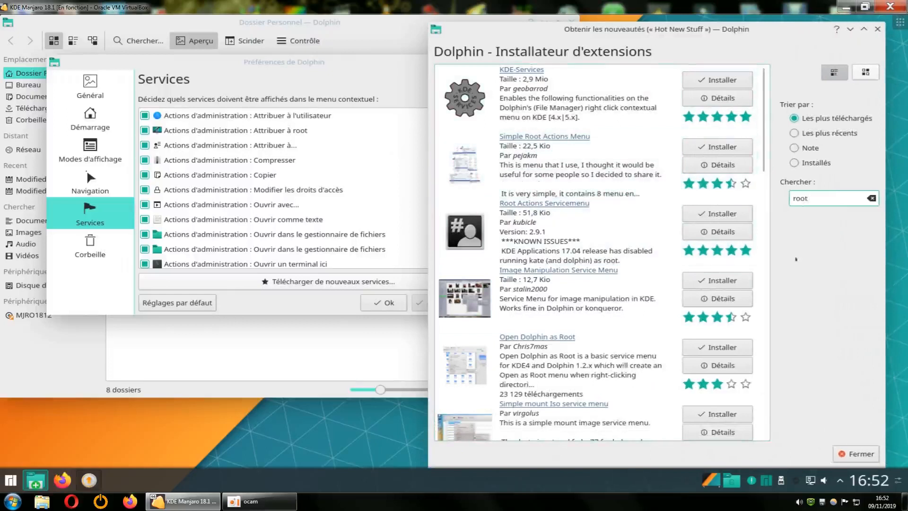
Sort by Note, refine the search to 'open as root', and open Simple Root Actions Menu
click(795, 148)
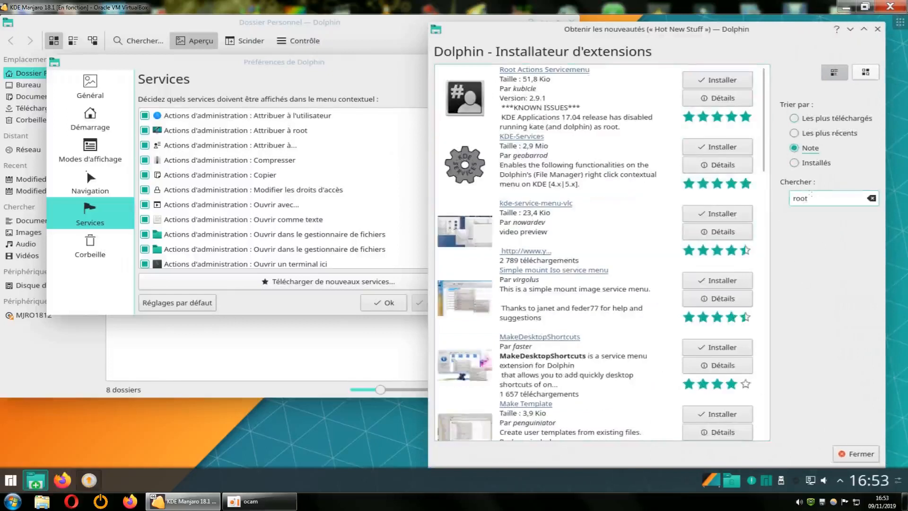
double_click(810, 198)
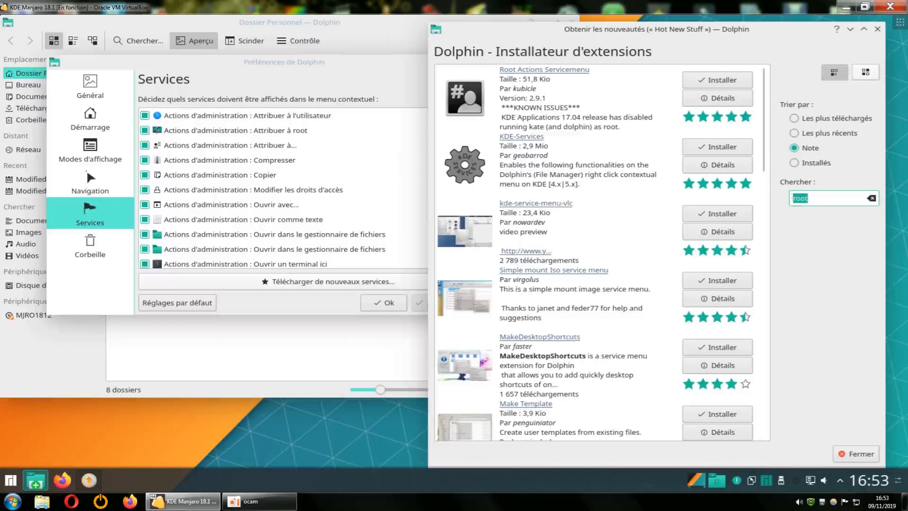
key(Home)
text(open as)
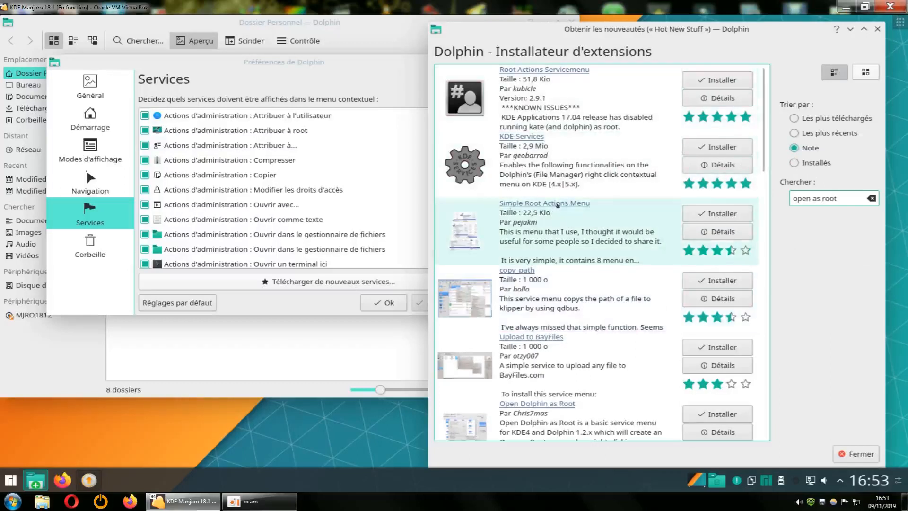
click(557, 205)
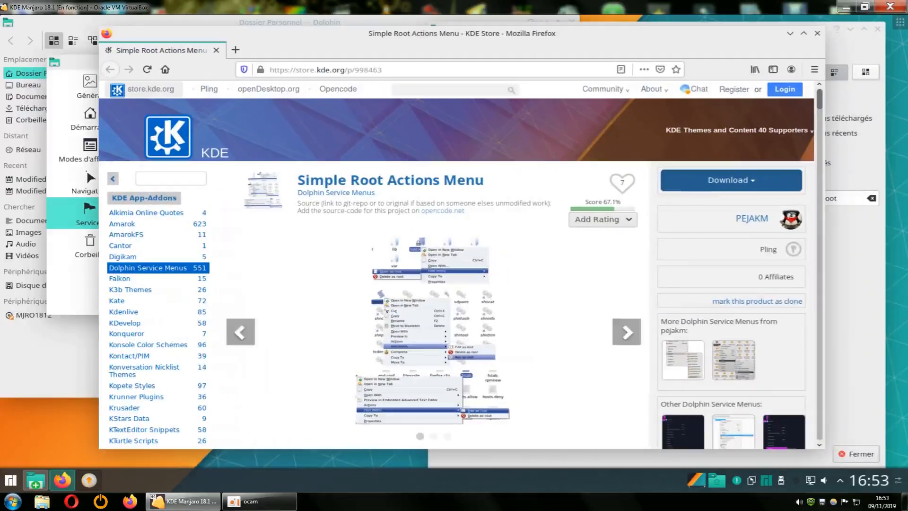
Enlarge and browse the three Simple Root Actions Menu screenshots in the store gallery
click(429, 308)
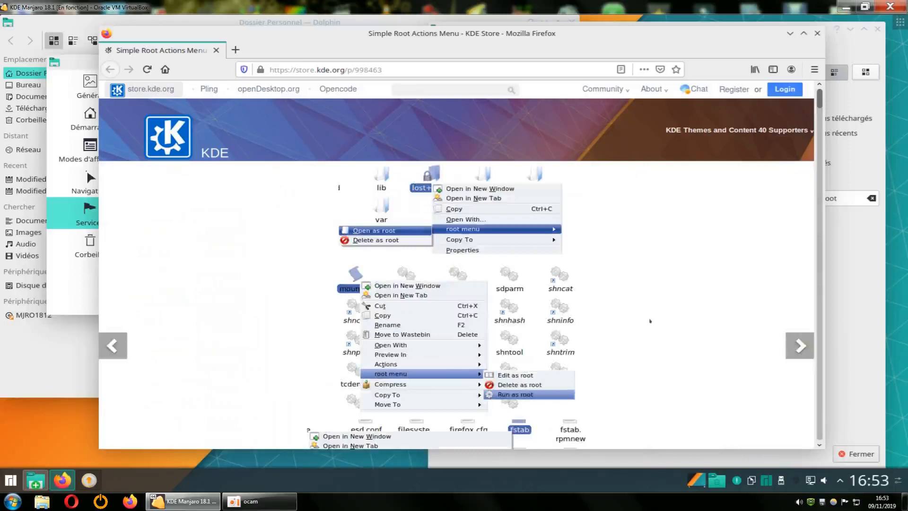
scroll(650, 321, down, 1)
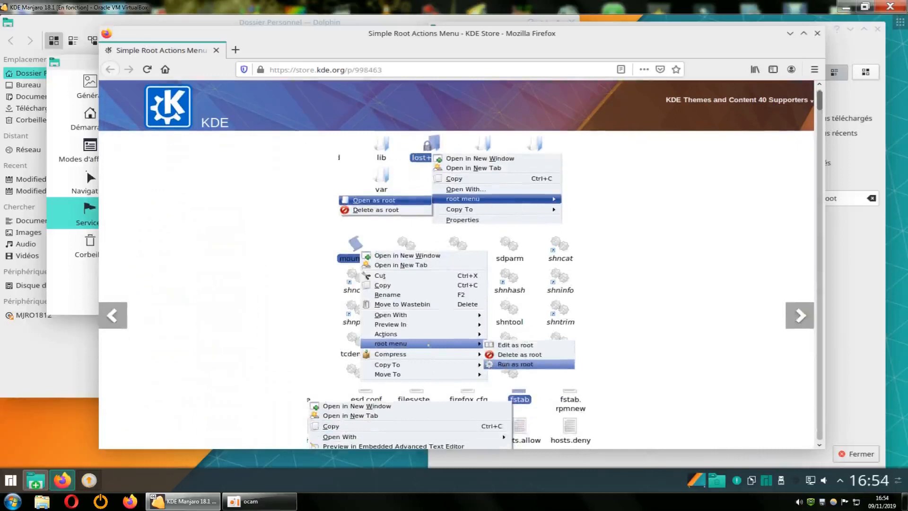
scroll(621, 301, up, 1)
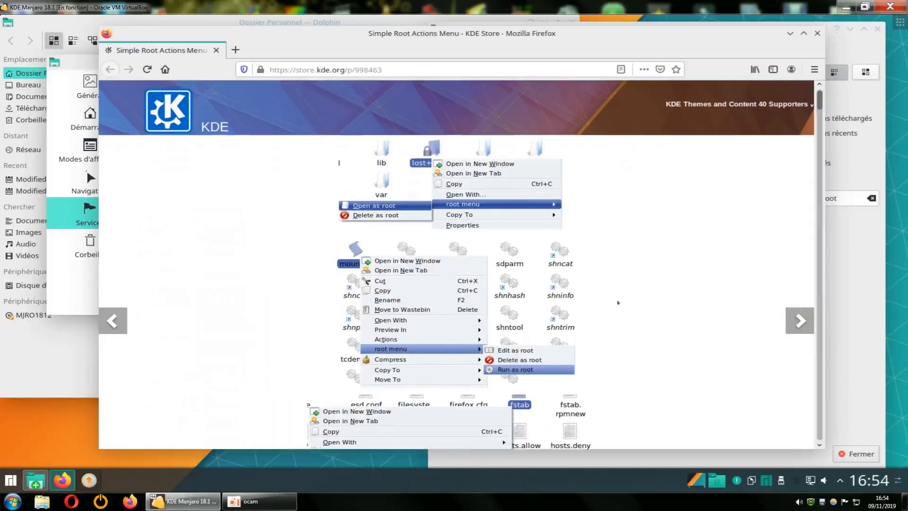
scroll(619, 303, down, 3)
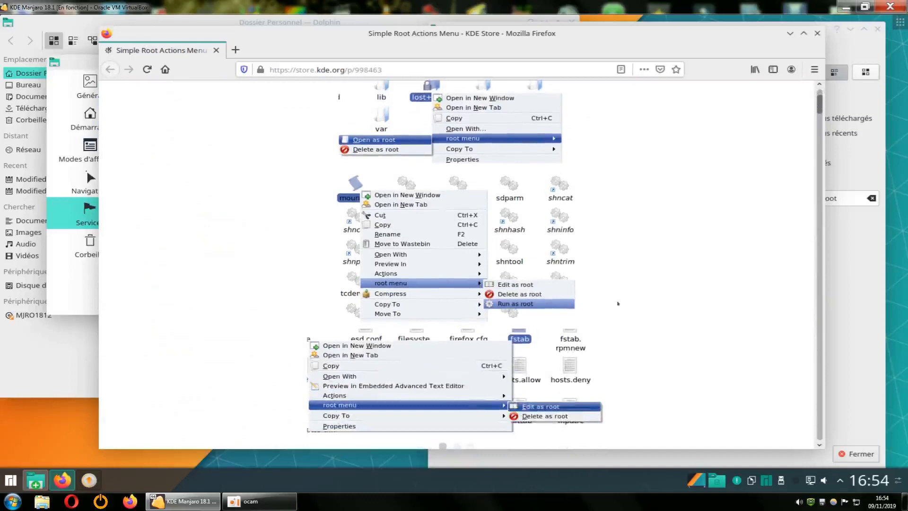
click(799, 251)
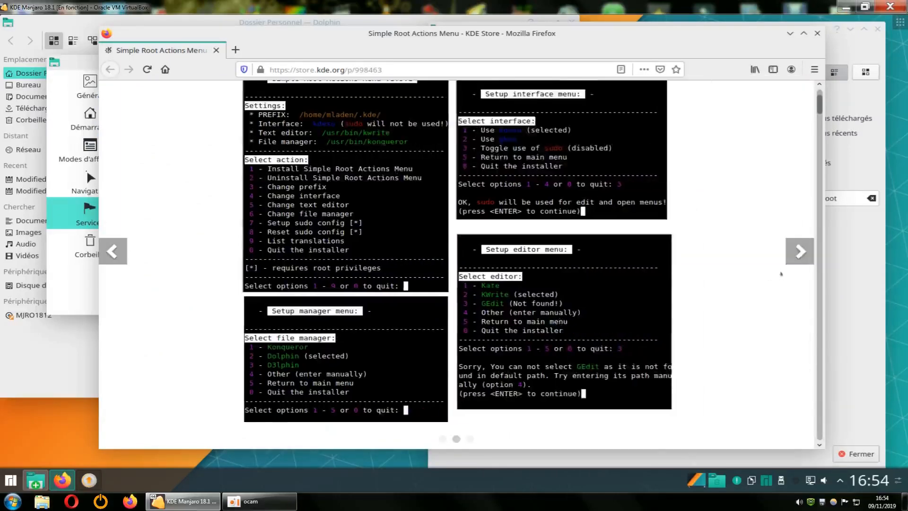
click(796, 253)
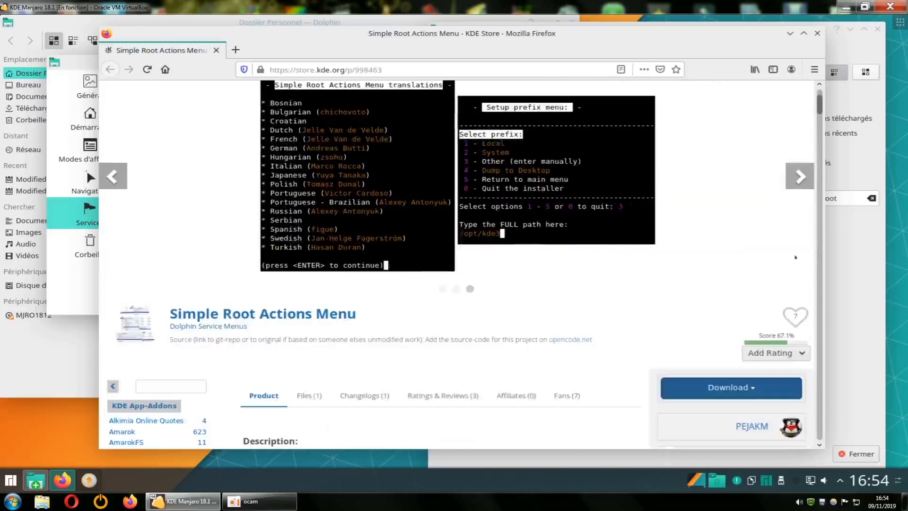
click(798, 179)
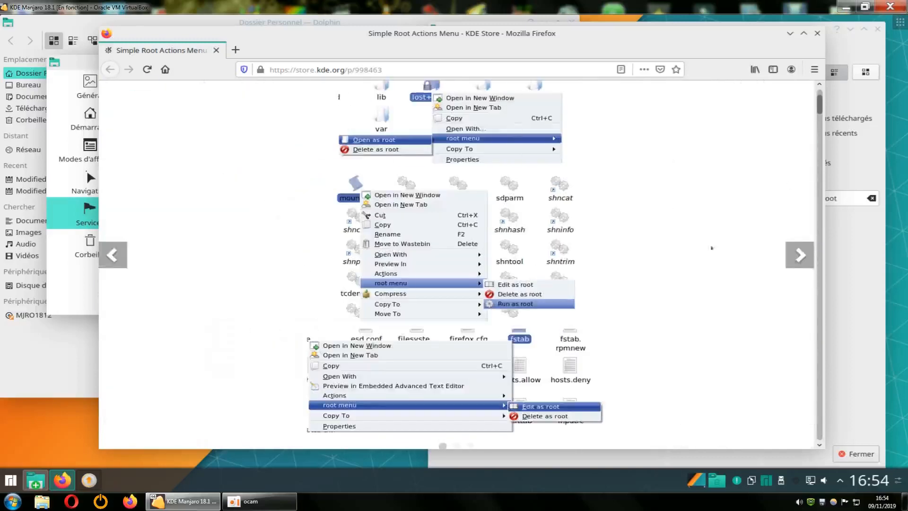
Scroll through the store.kde.org page, then close Firefox
scroll(649, 286, up, 2)
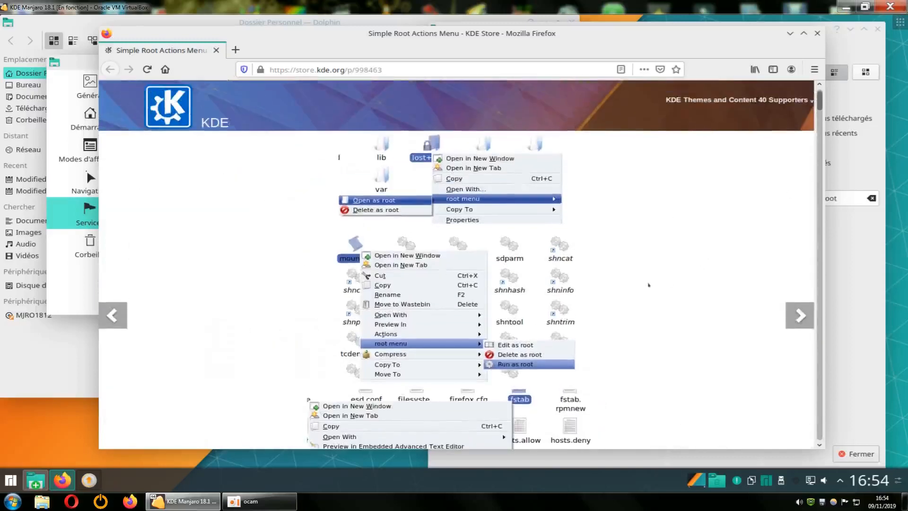
scroll(456, 265, down, 1)
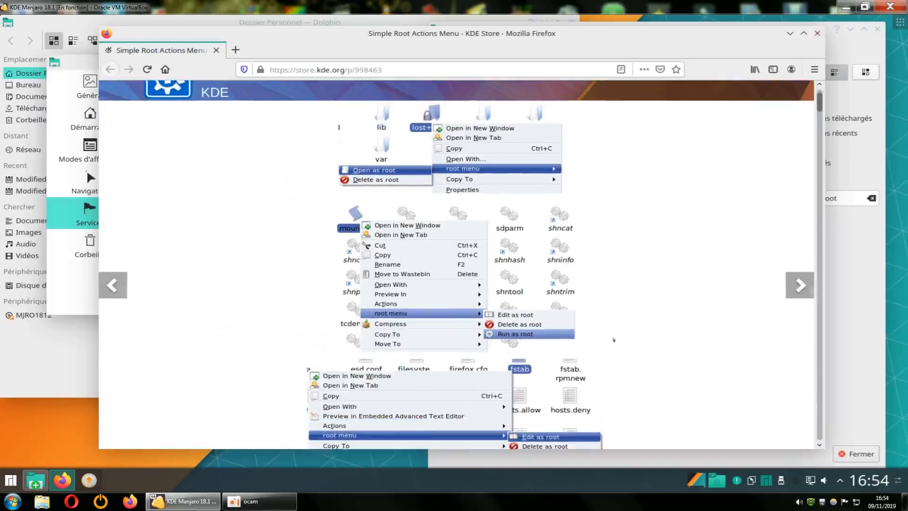
scroll(621, 337, down, 2)
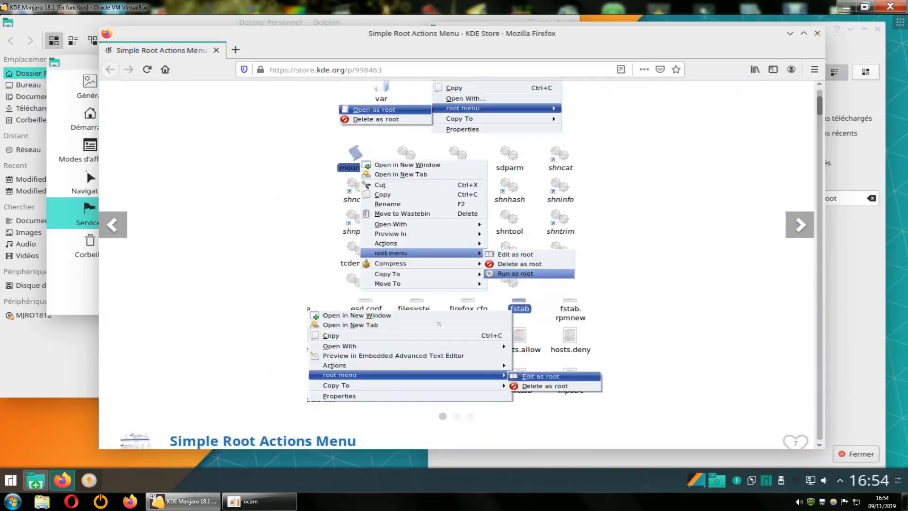
scroll(614, 258, up, 1)
scroll(613, 258, up, 1)
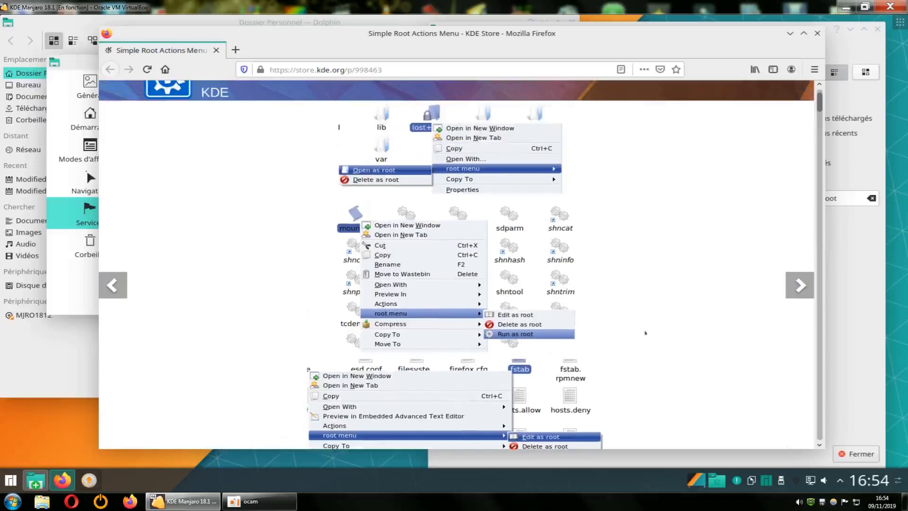
scroll(646, 333, up, 2)
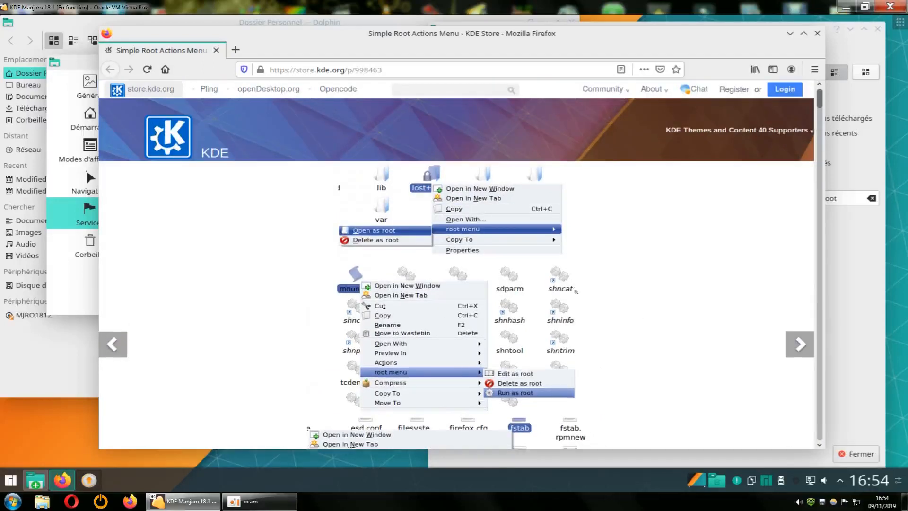
scroll(456, 262, down, 6)
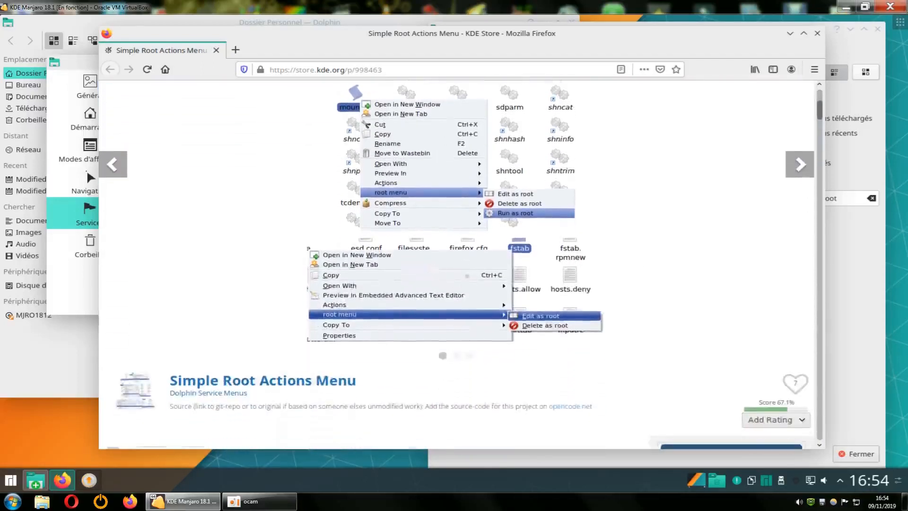
scroll(456, 262, down, 4)
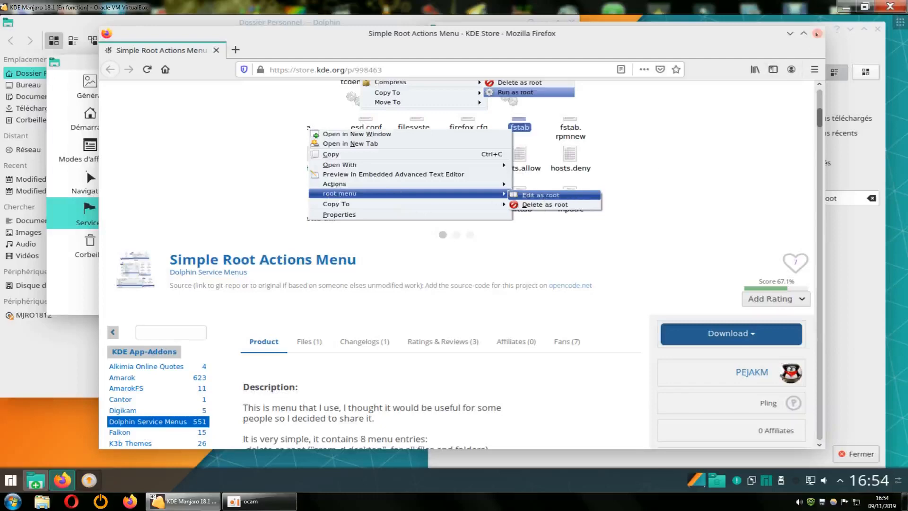
click(818, 33)
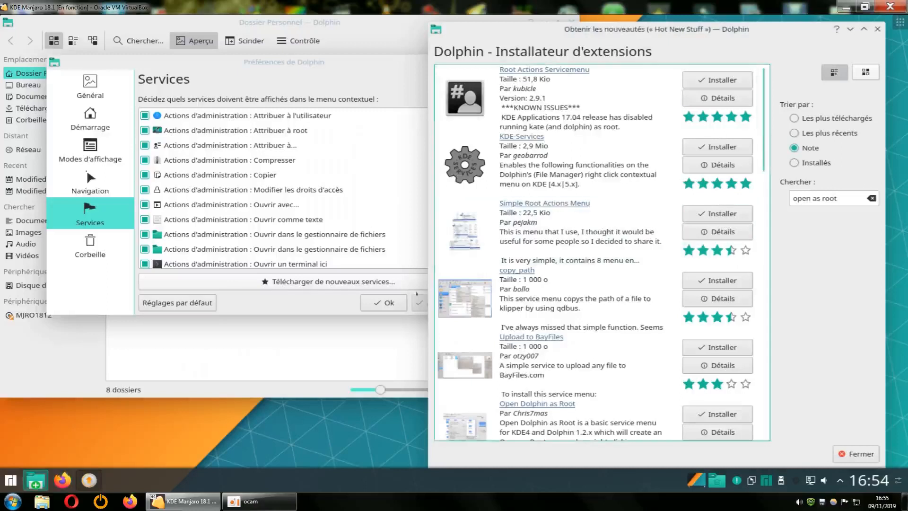
Close the Hot New Stuff dialog and Dolphin preferences, check Actions d'administration, and shift Dolphin right
click(878, 29)
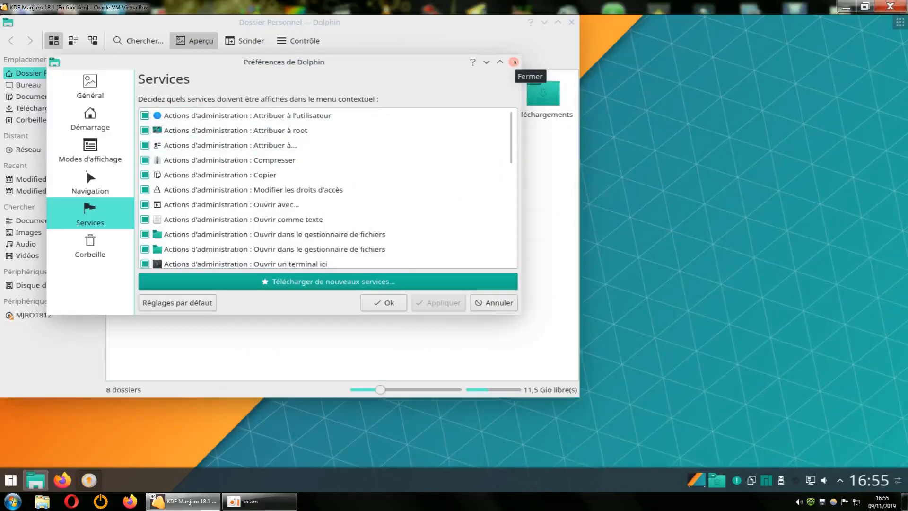
click(515, 62)
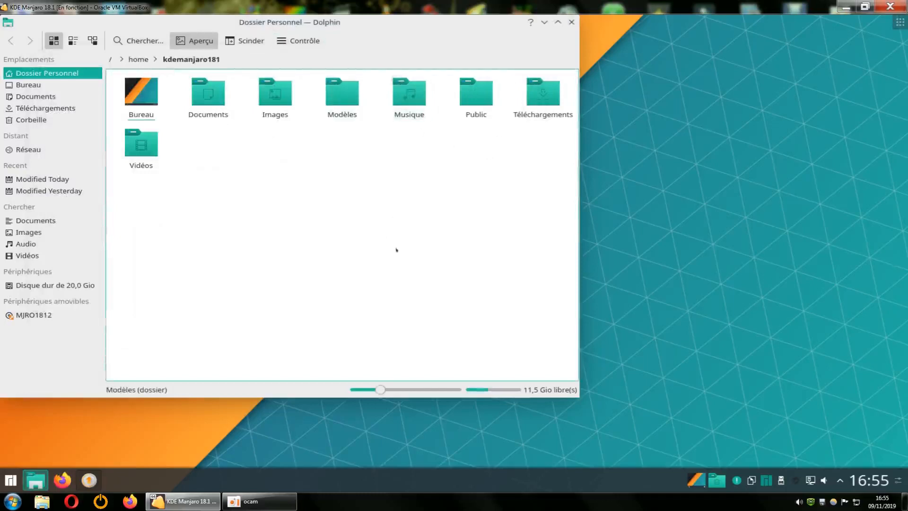
right_click(375, 194)
mouse_move(437, 331)
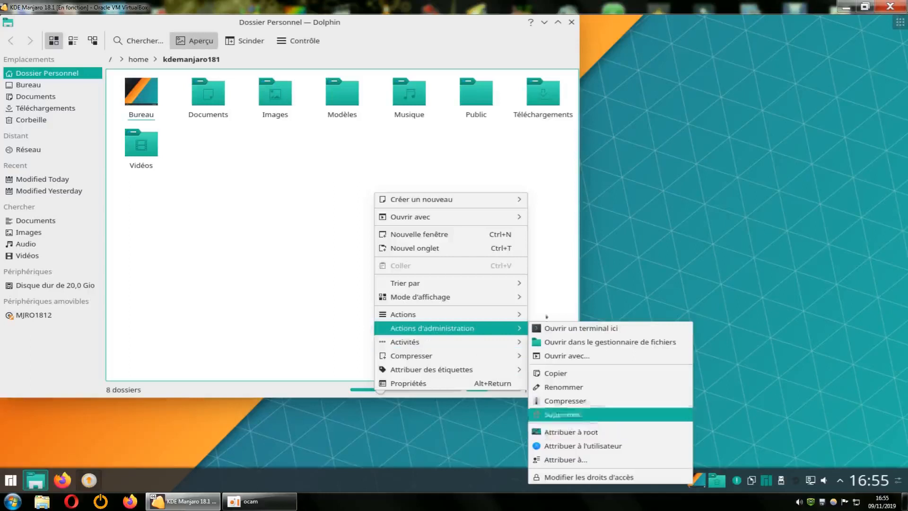
click(440, 152)
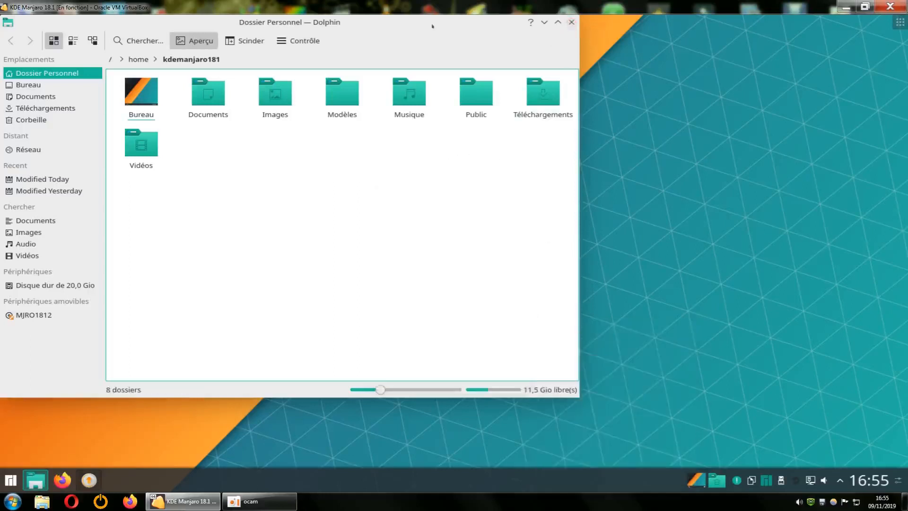
drag(432, 25, 564, 39)
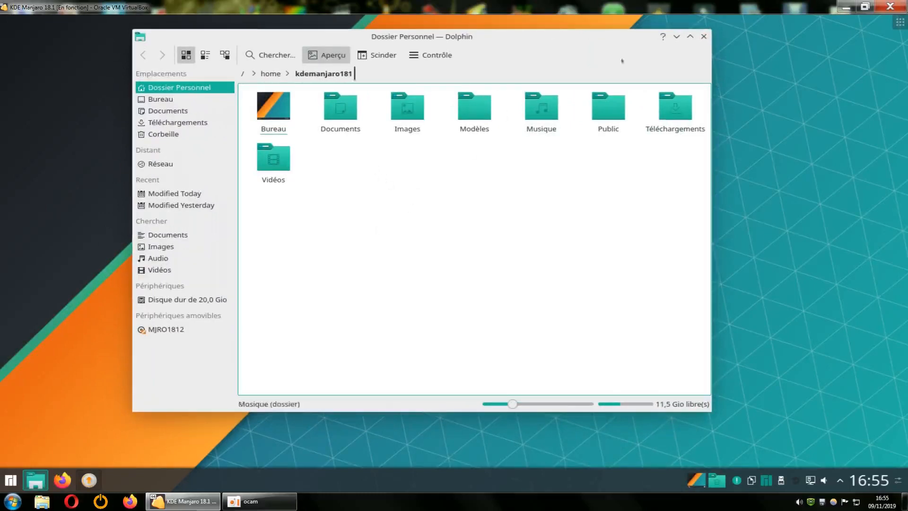
Close Dolphin, reopen and close it again, then restore Pamac with its gufw results
click(704, 36)
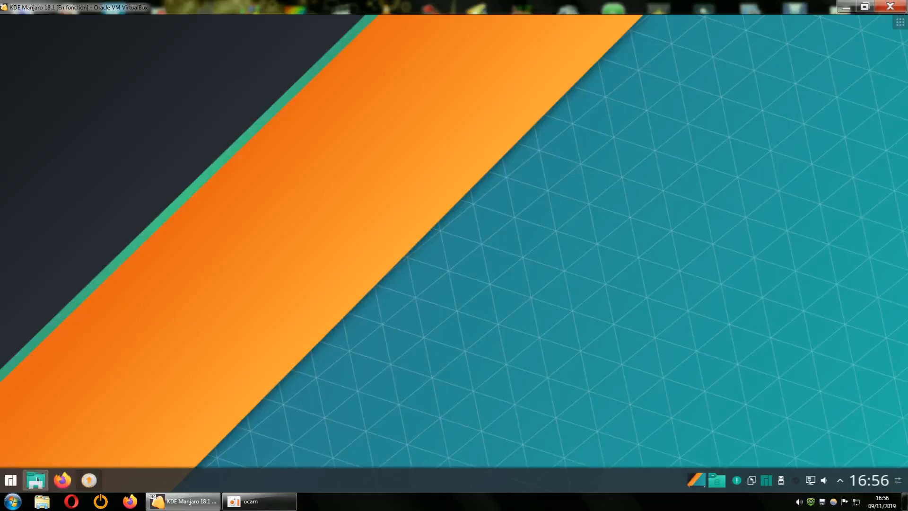
click(35, 481)
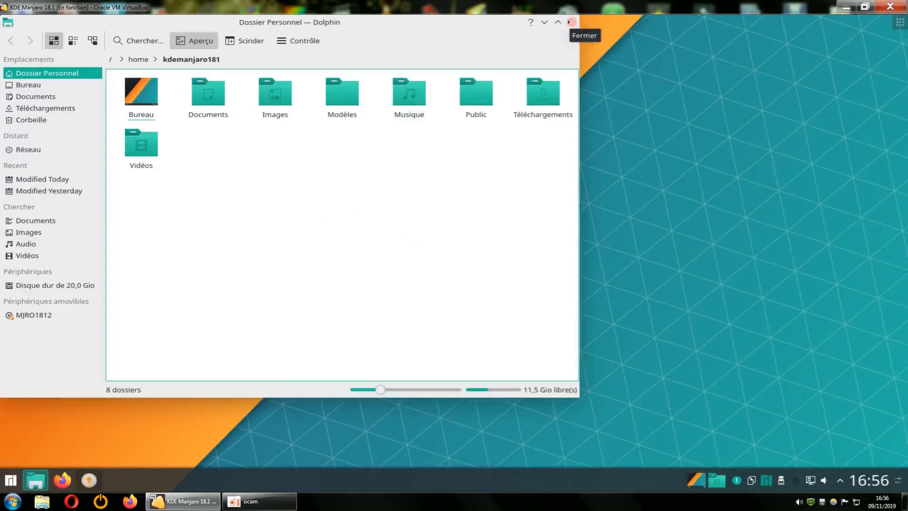
click(571, 23)
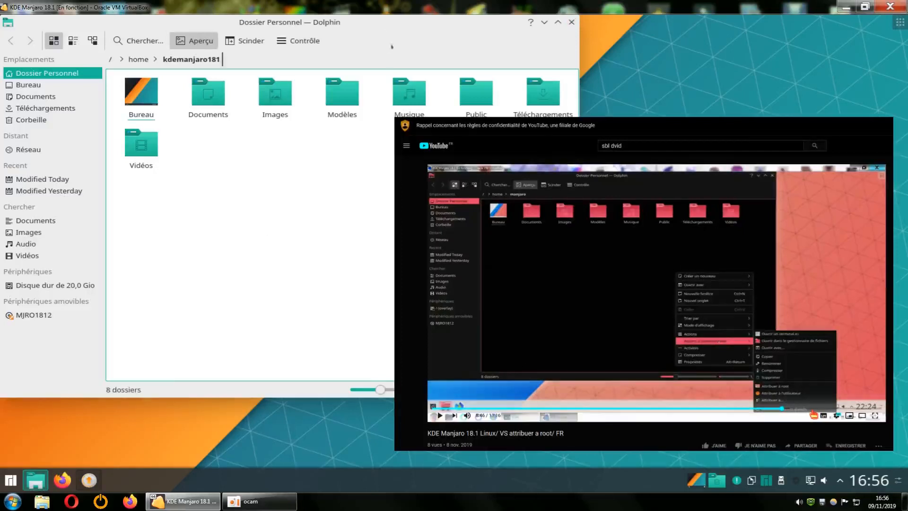
drag(398, 30, 501, 59)
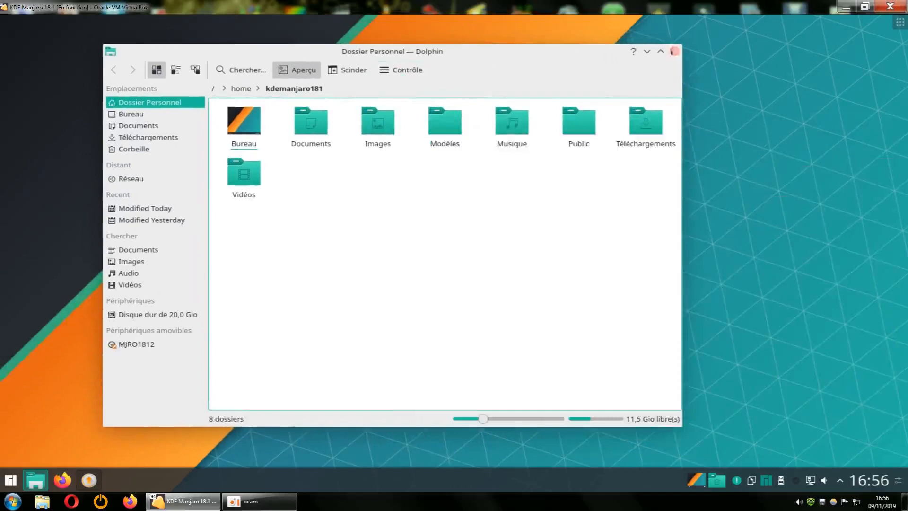
click(674, 51)
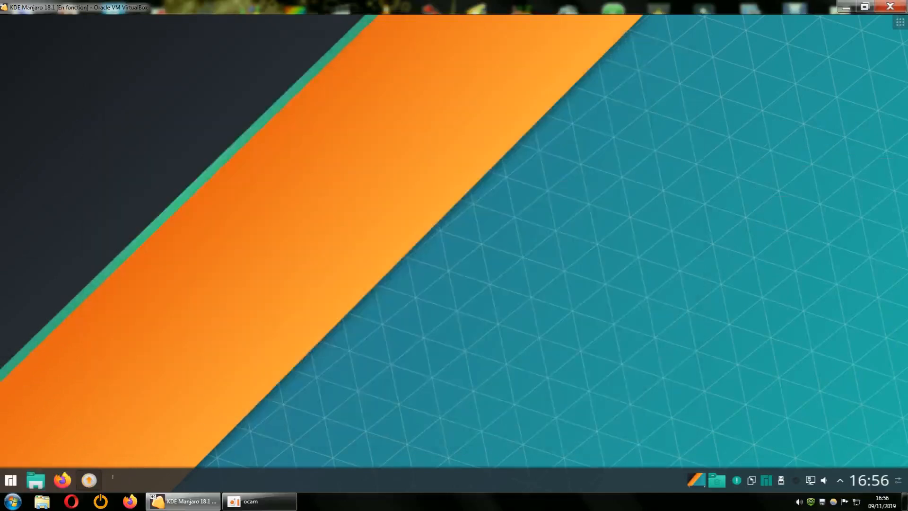
click(88, 480)
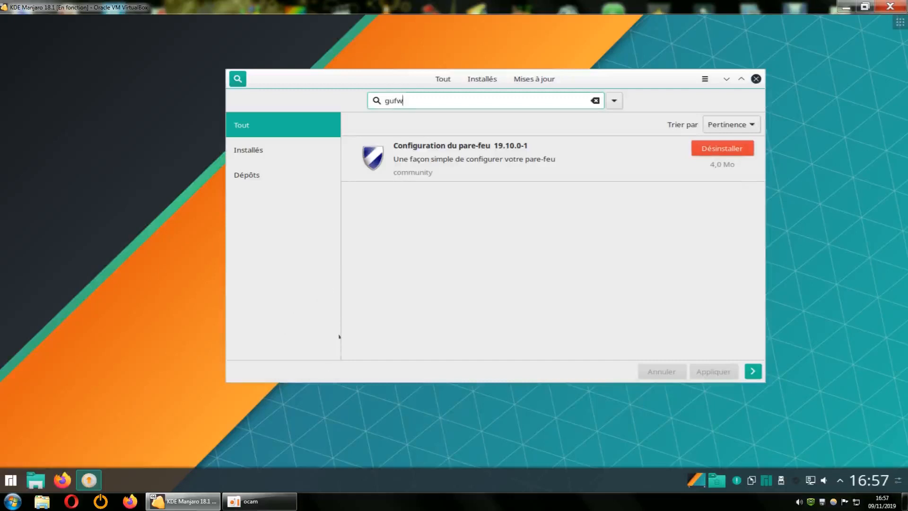
Search Pamac for 'gestionnaire fichiers' and select the Fichiers 3.34.1-1 package
mouse_move(261, 504)
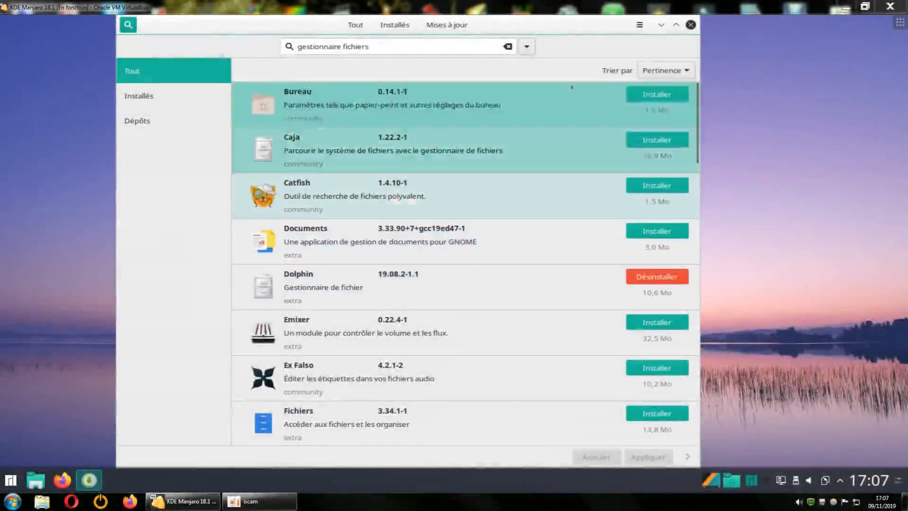
mouse_move(590, 23)
mouse_down()
mouse_move(424, 303)
mouse_move(454, 364)
mouse_move(581, 184)
mouse_move(495, 437)
mouse_move(627, 140)
mouse_move(603, 29)
mouse_move(586, 26)
mouse_up()
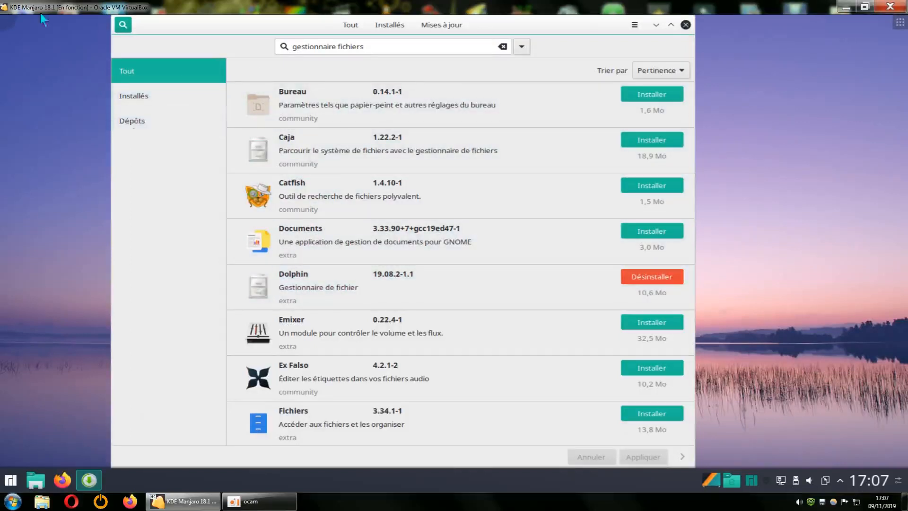
scroll(490, 294, down, 2)
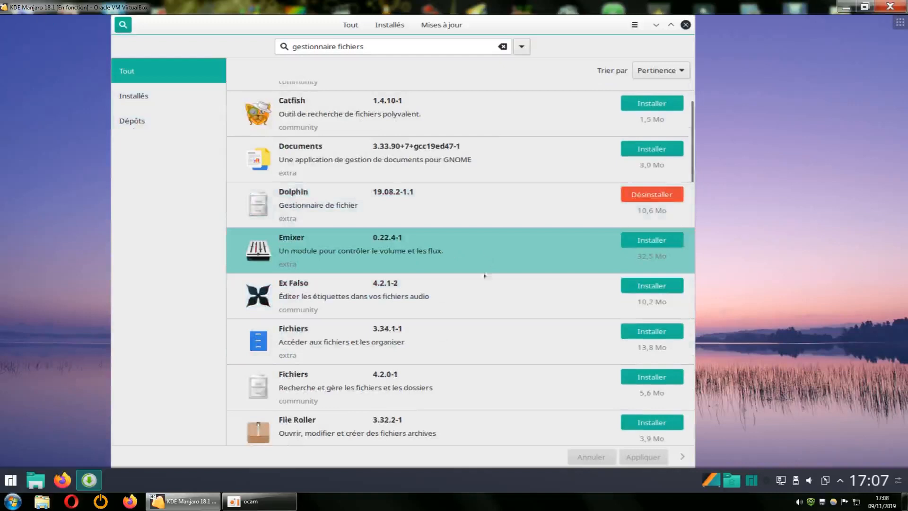
scroll(473, 282, up, 2)
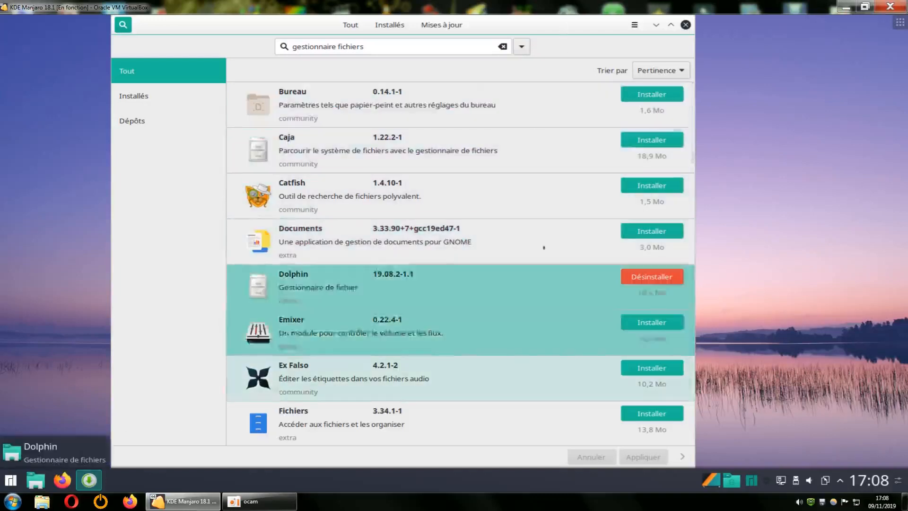
triple_click(364, 46)
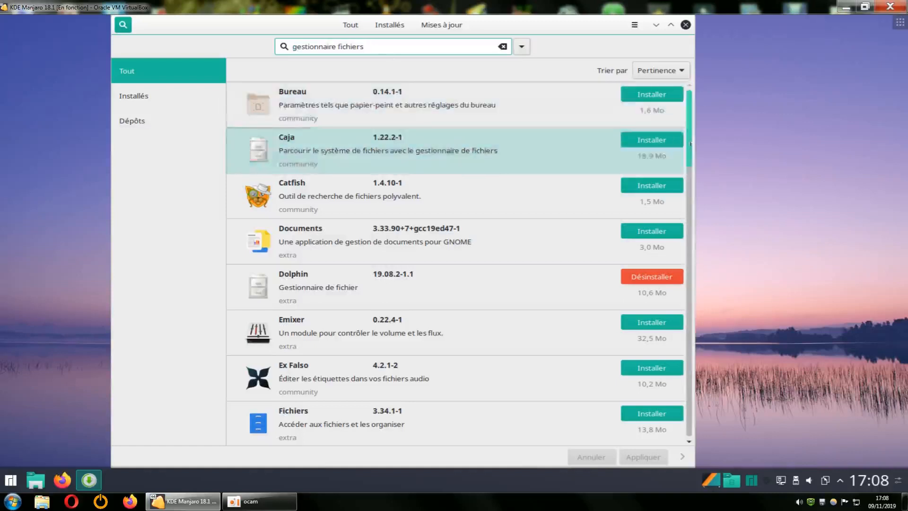
drag(690, 145, 689, 186)
click(332, 284)
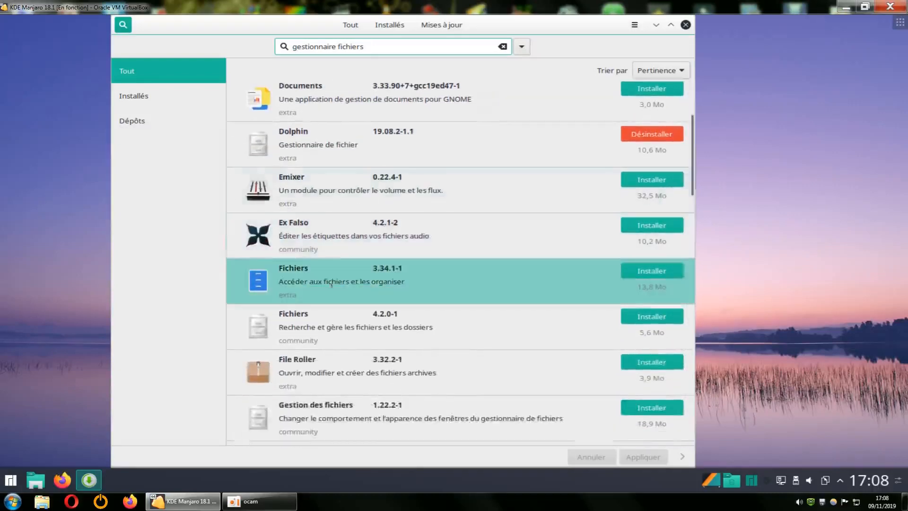
Open the Fichiers (nautilus) 3.34.1-1 details, mark it for installation, and apply the change
click(334, 282)
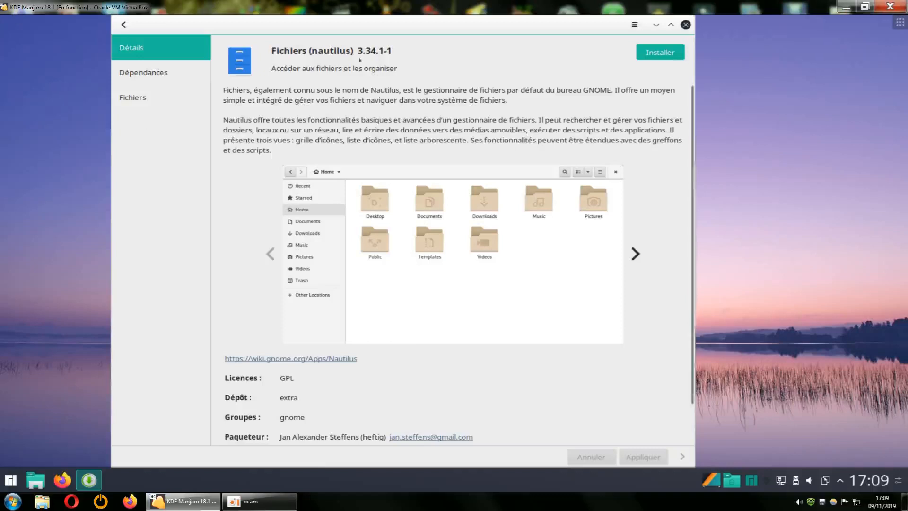
click(653, 53)
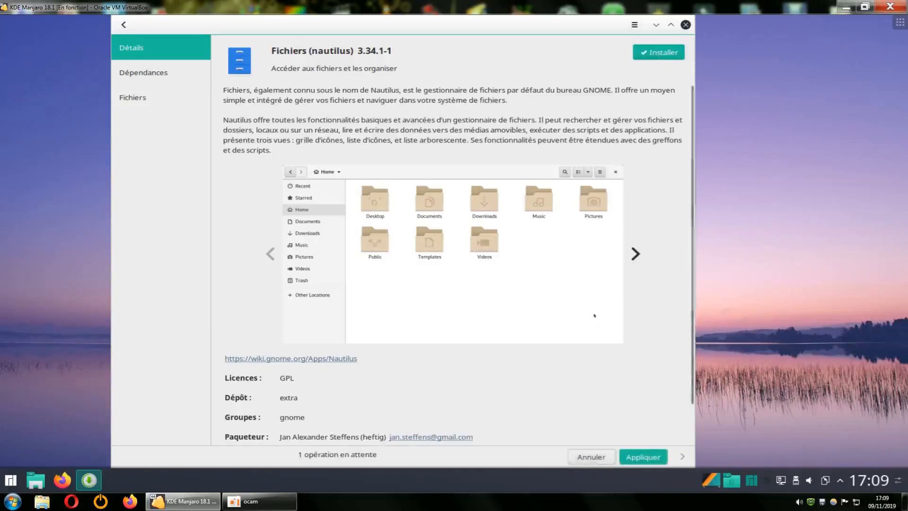
click(643, 455)
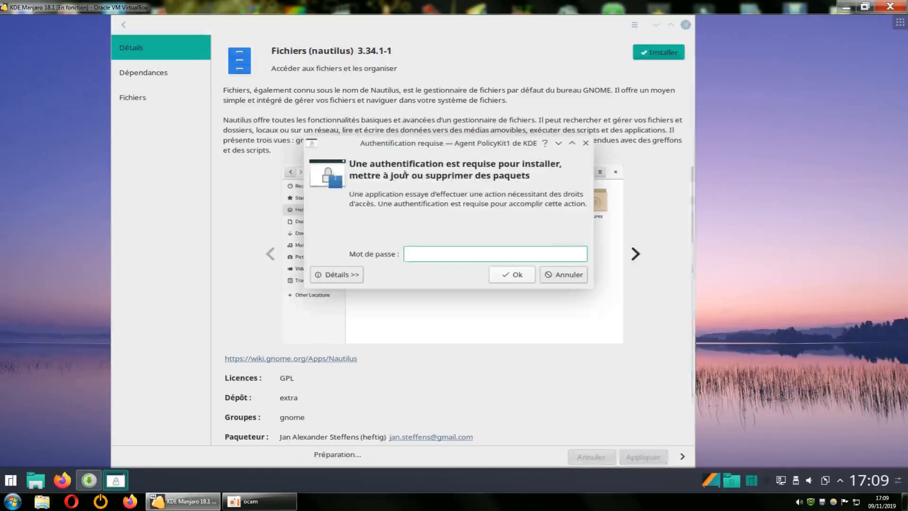
Enter the administrator password and approve installing nautilus with its dependencies, such as exempi and gnome-desktop
text(•)
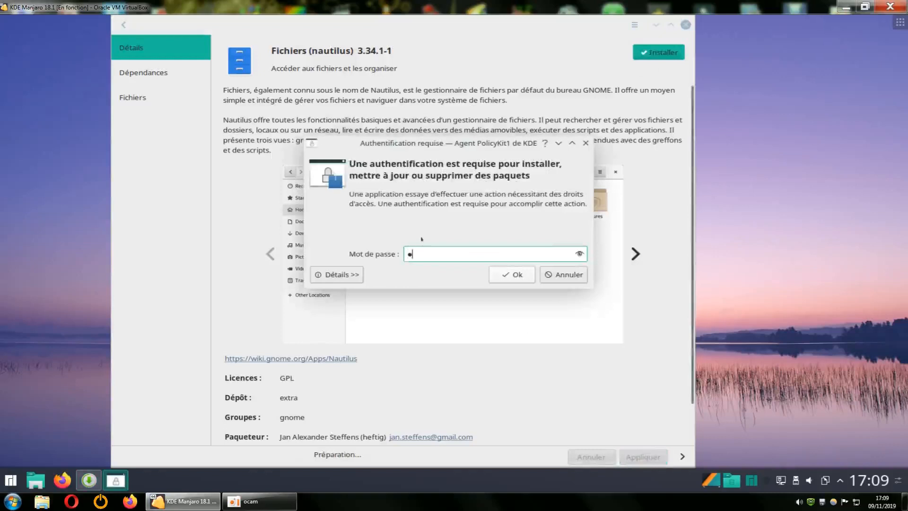
key(Return)
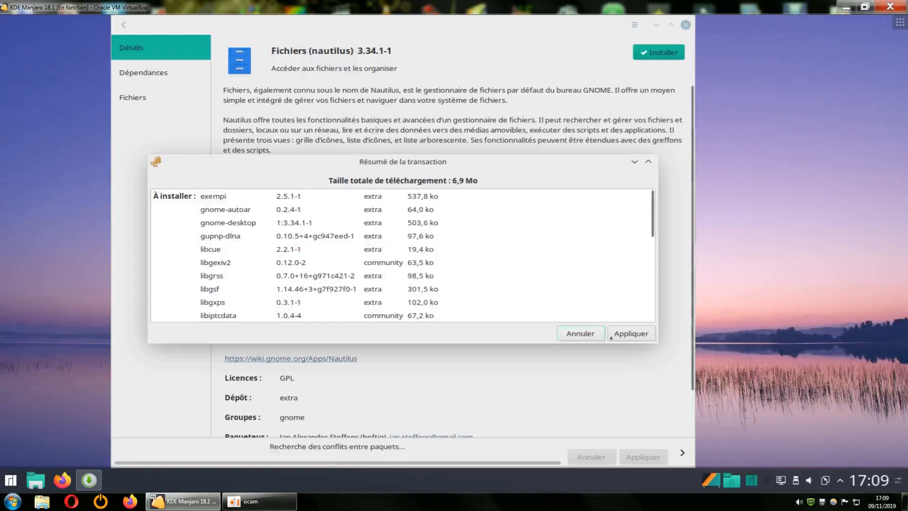
click(611, 337)
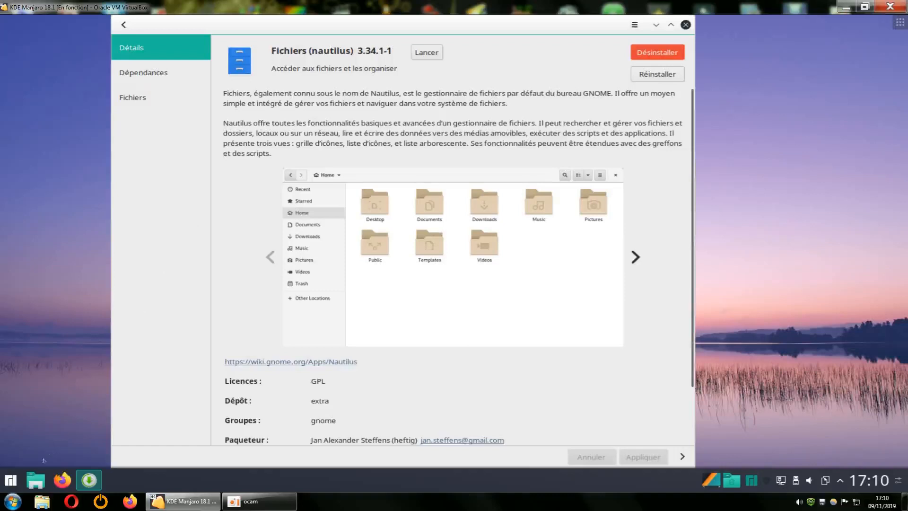
Move the package window aside and browse the launcher's Système application category
drag(335, 28, 467, 40)
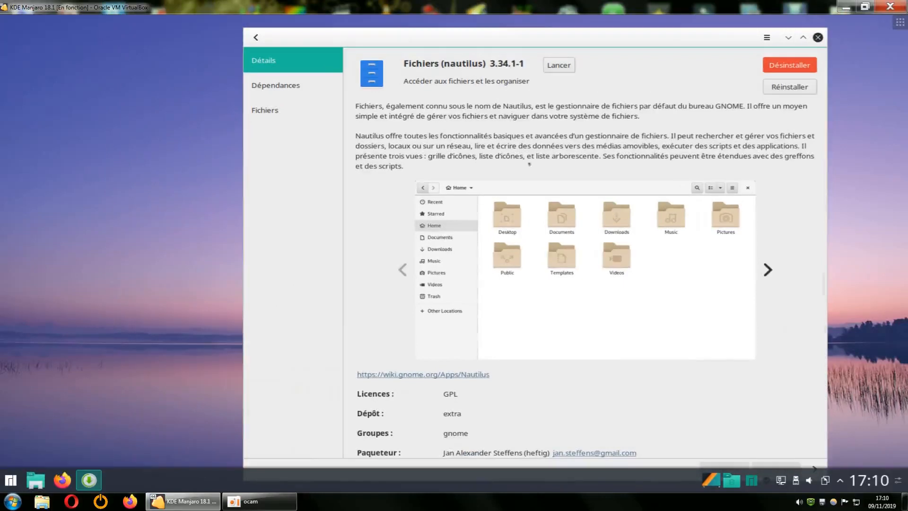
key(super)
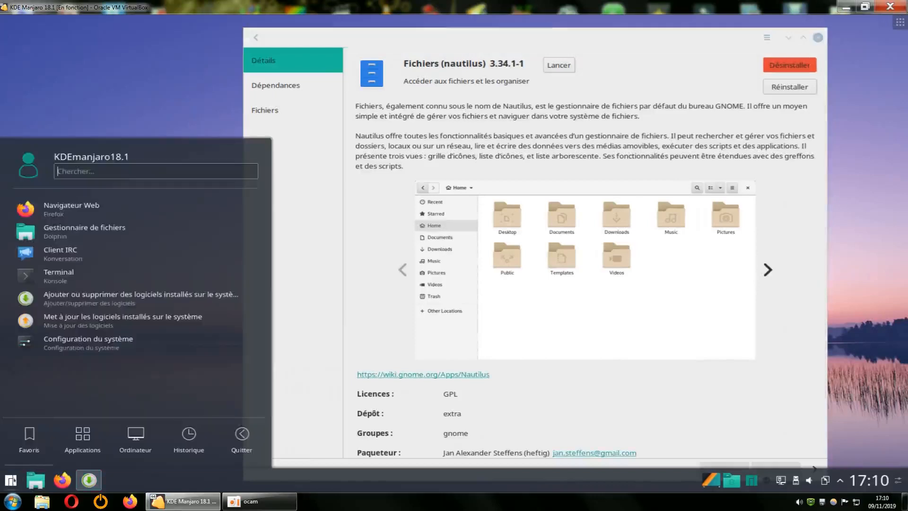
click(81, 437)
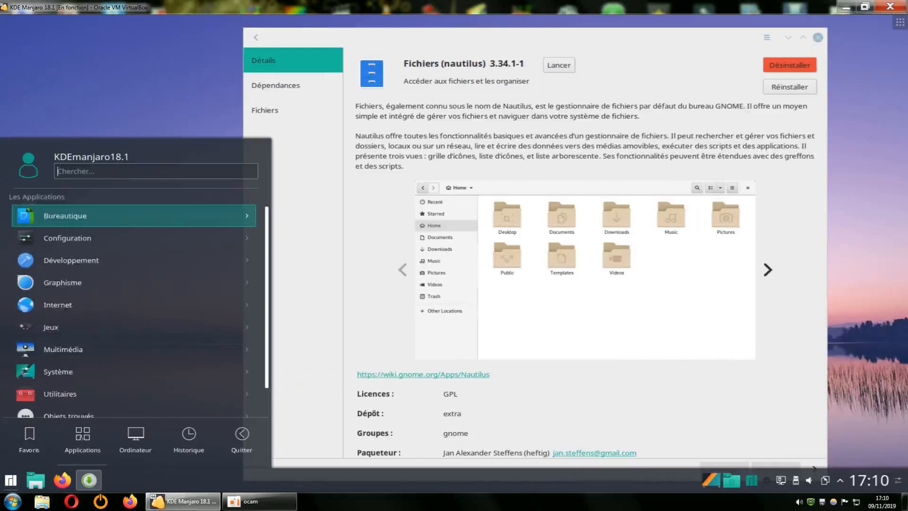
click(82, 364)
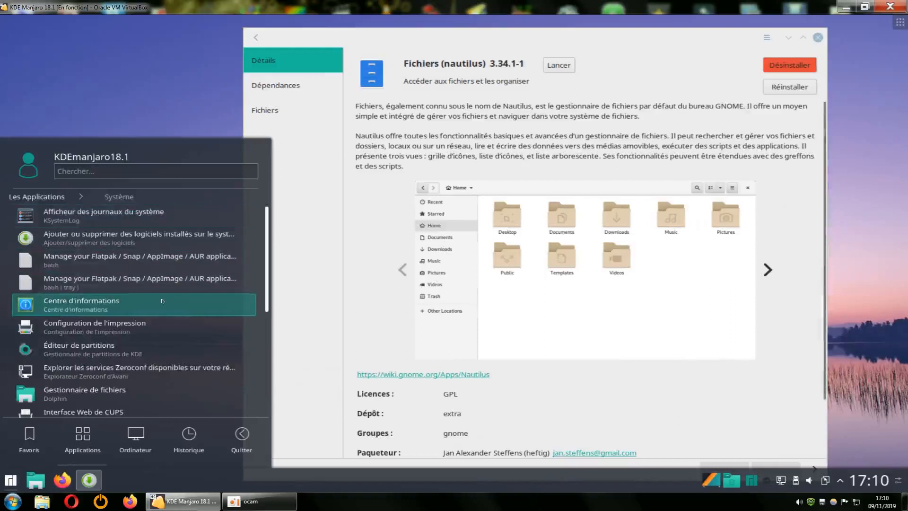
scroll(163, 347, down, 3)
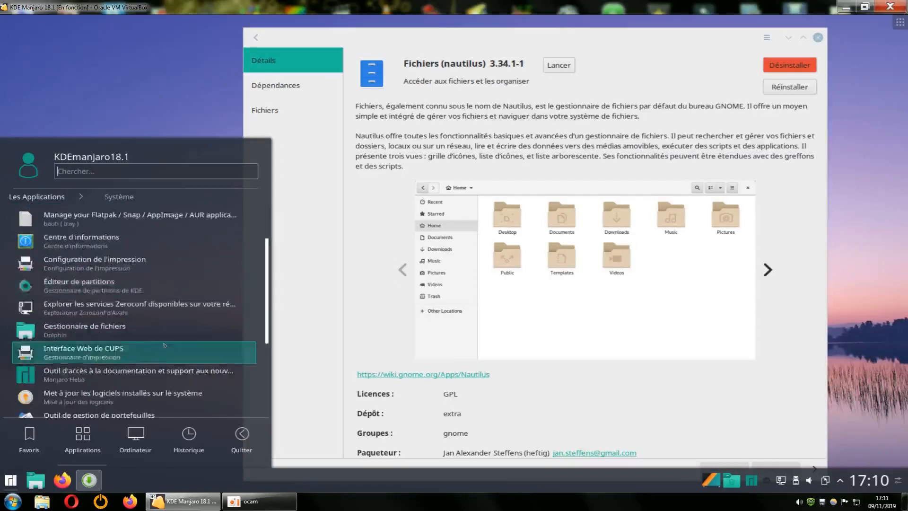
scroll(164, 345, down, 3)
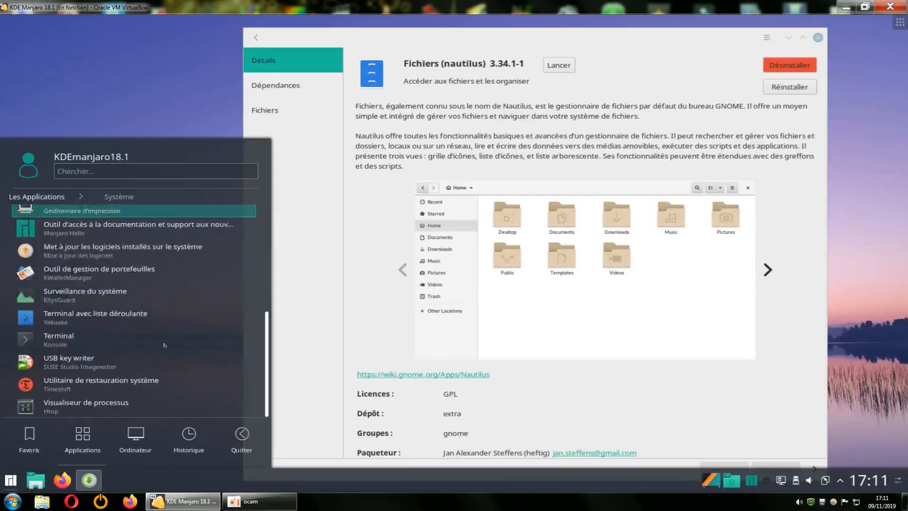
scroll(164, 345, up, 5)
scroll(164, 346, down, 3)
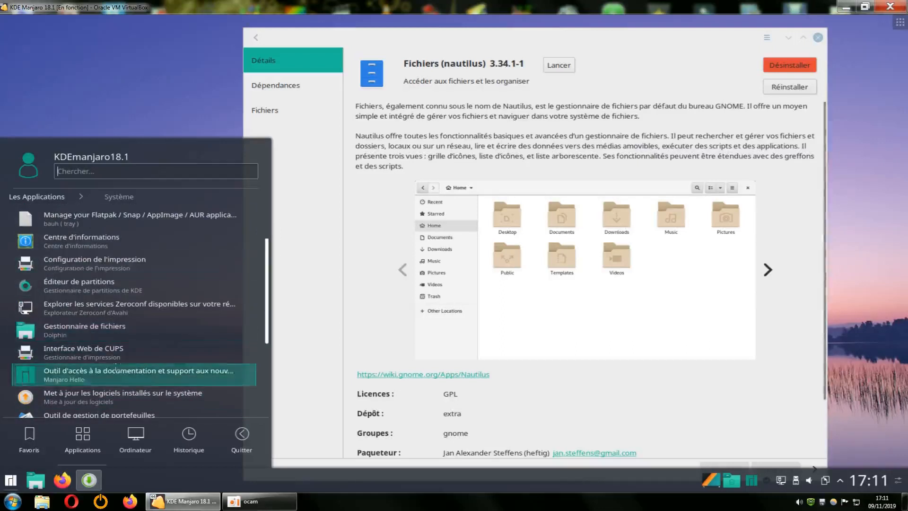
scroll(162, 205, up, 1)
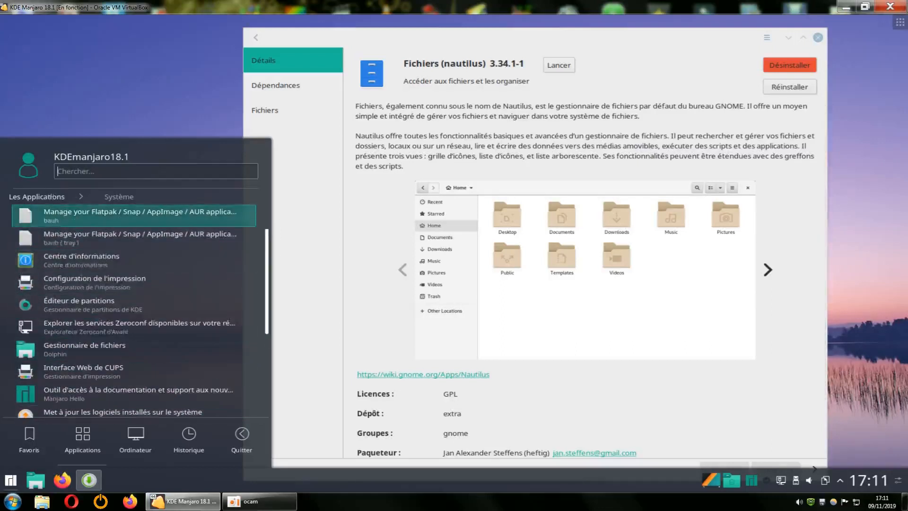
Add 'Accéder aux fichiers et les organiser' from Utilitaires to the desktop
click(70, 196)
click(113, 372)
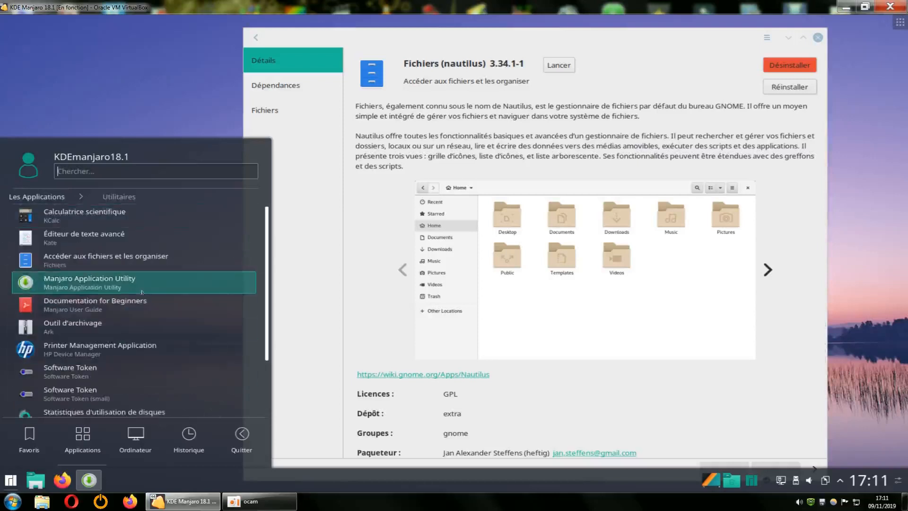
right_click(93, 258)
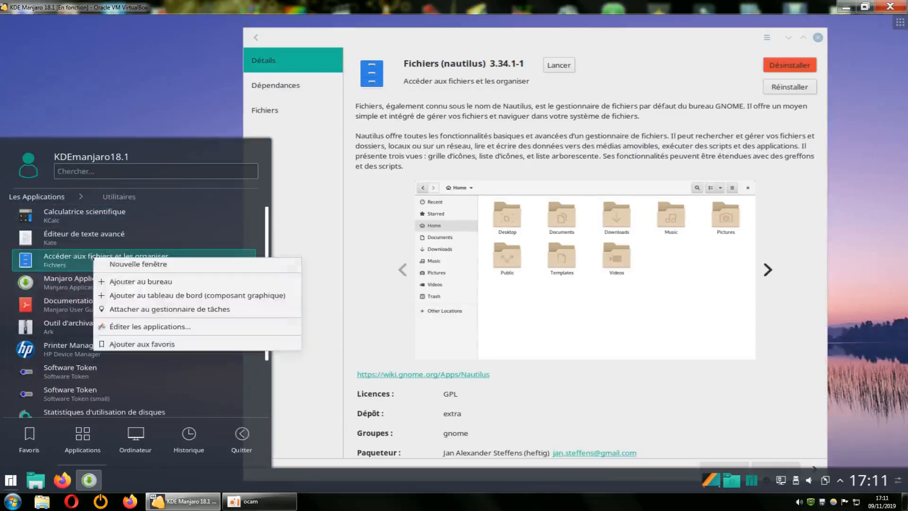
click(152, 285)
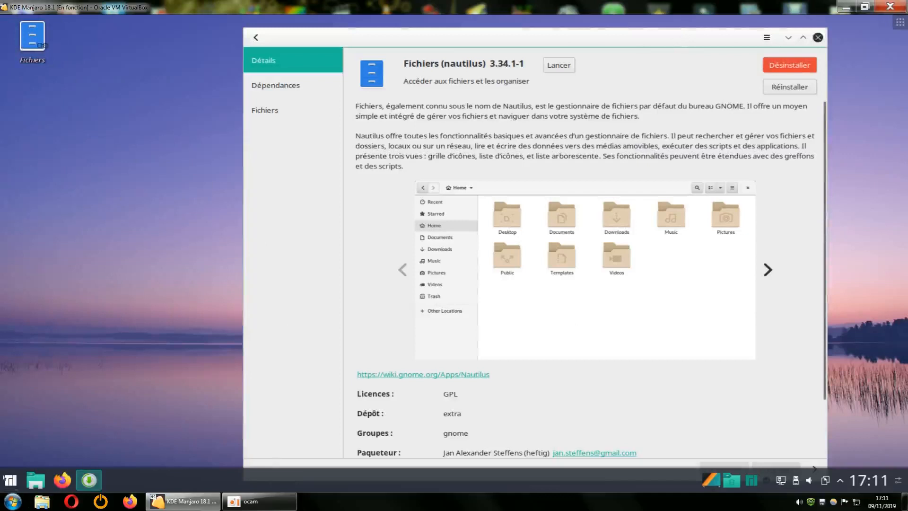
Browse the launcher's Utilitaires and Système categories, then close the launcher and Pamac's nautilus window
click(10, 480)
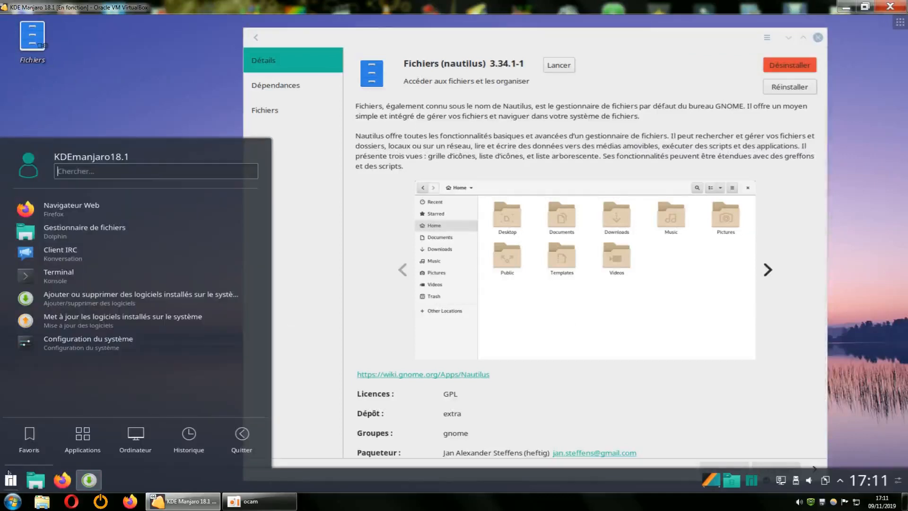
mouse_move(84, 435)
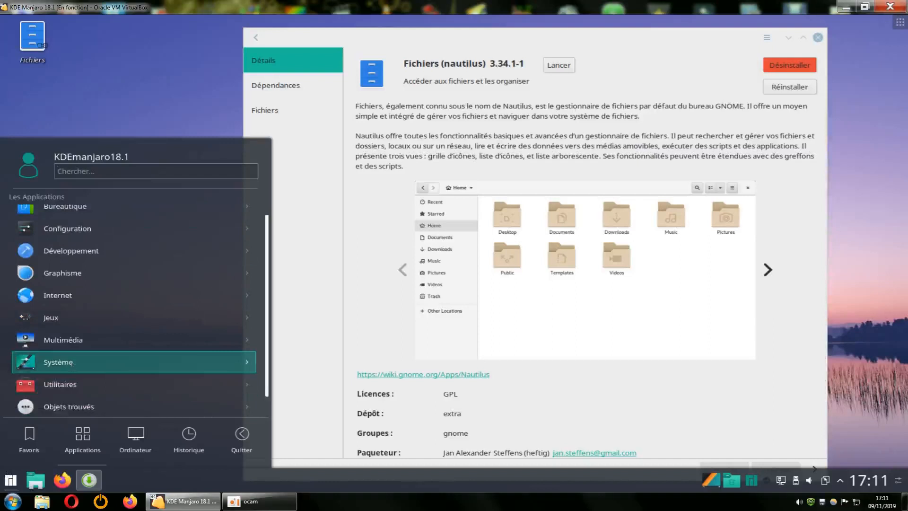
click(70, 384)
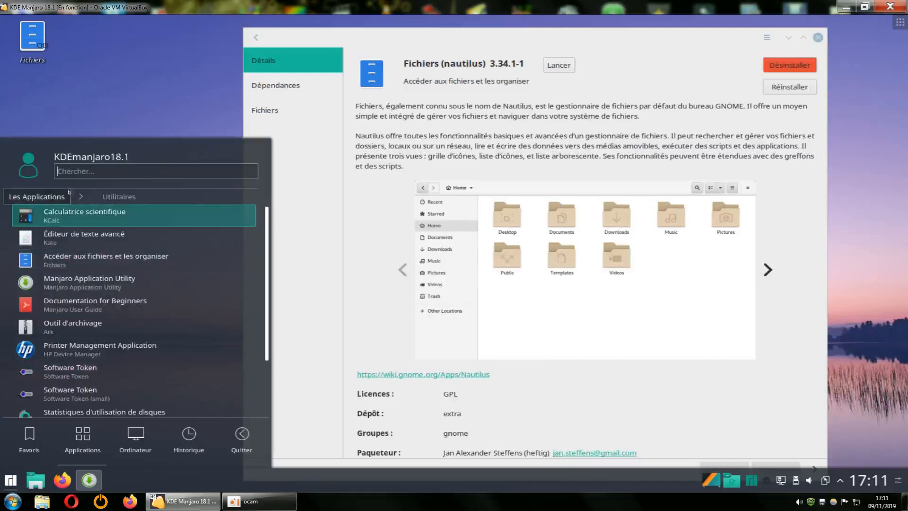
click(49, 196)
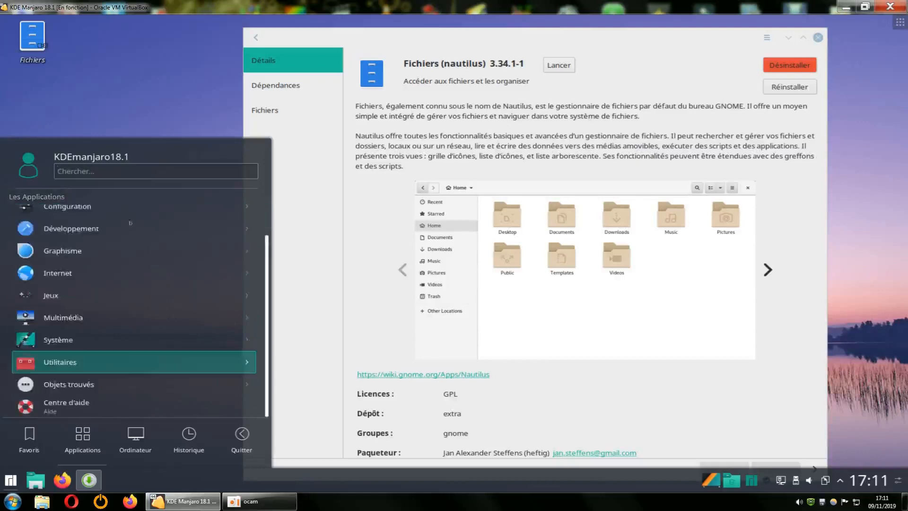
click(76, 340)
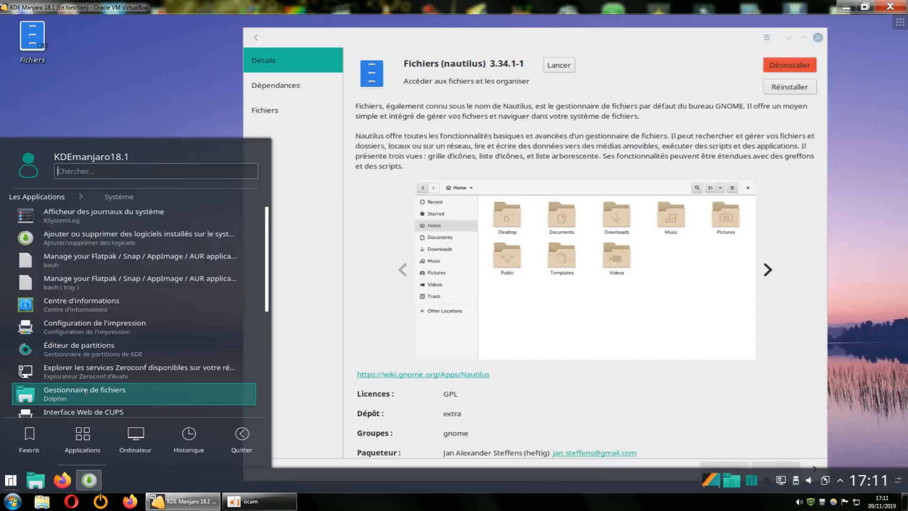
click(142, 83)
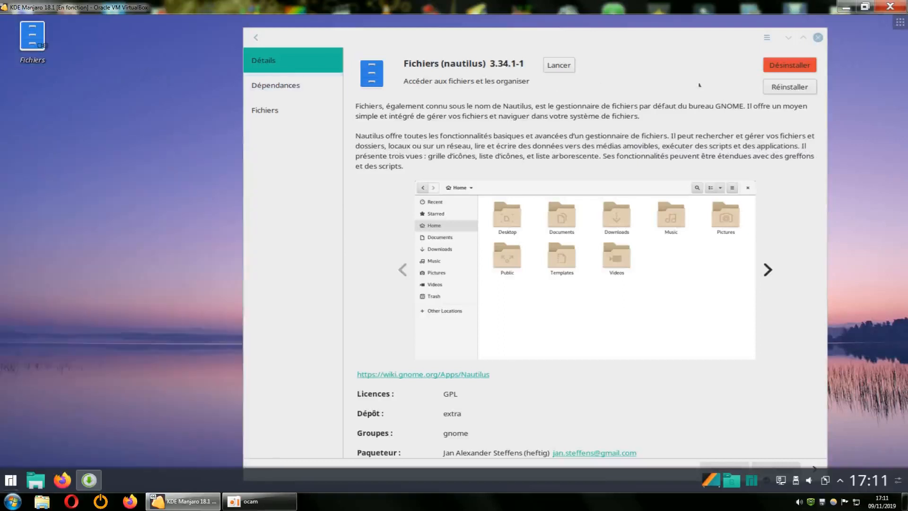
click(818, 38)
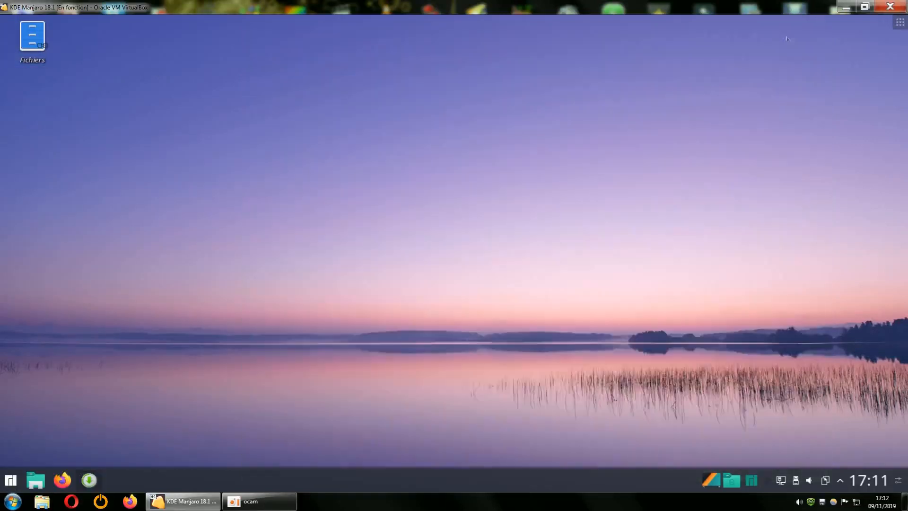
Launch Fichiers from the desktop, look inside the empty Vidéos folder, return home, and open the main menu
click(31, 45)
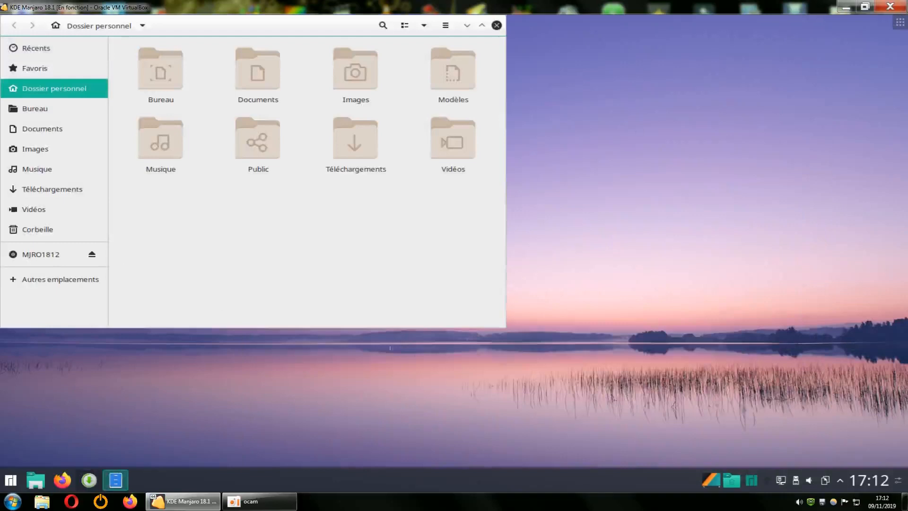
right_click(387, 261)
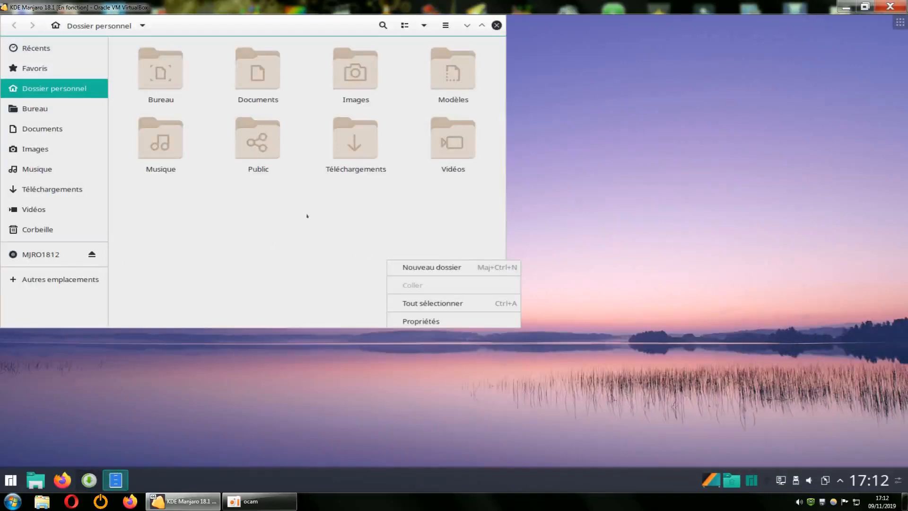
click(421, 222)
double_click(453, 139)
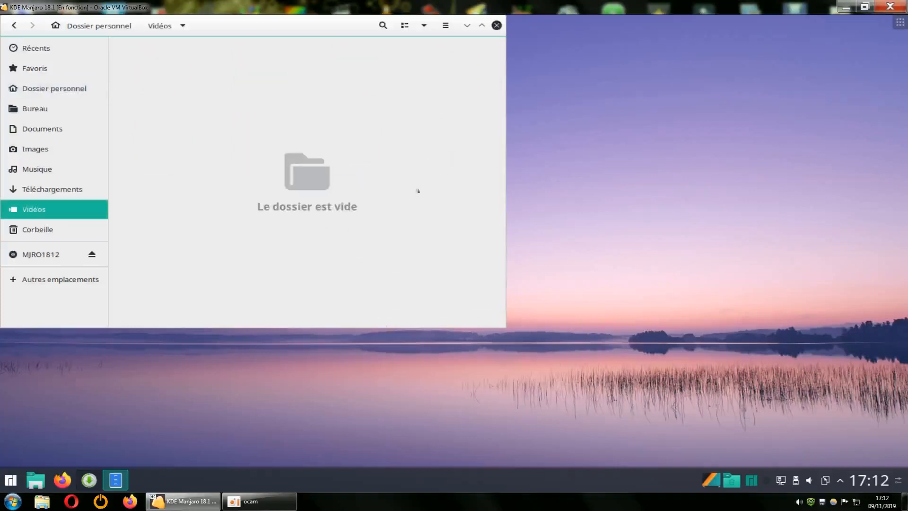
right_click(387, 186)
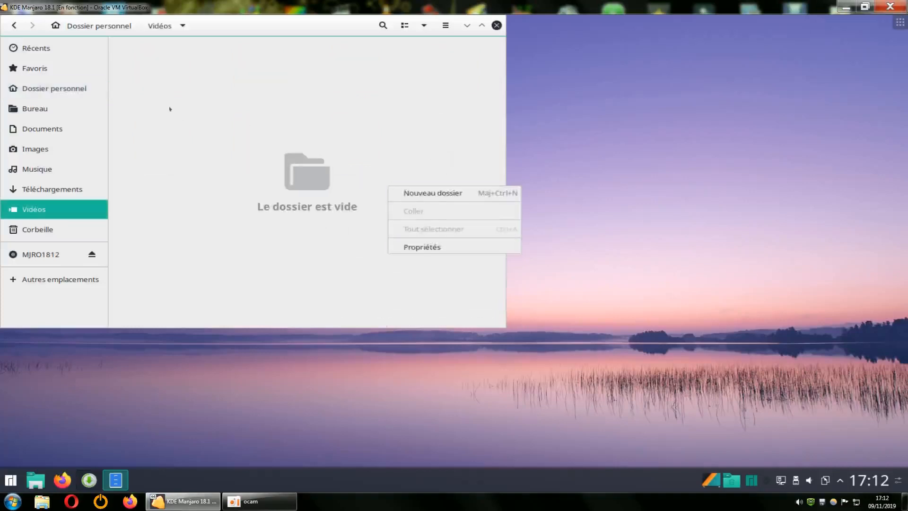
click(13, 26)
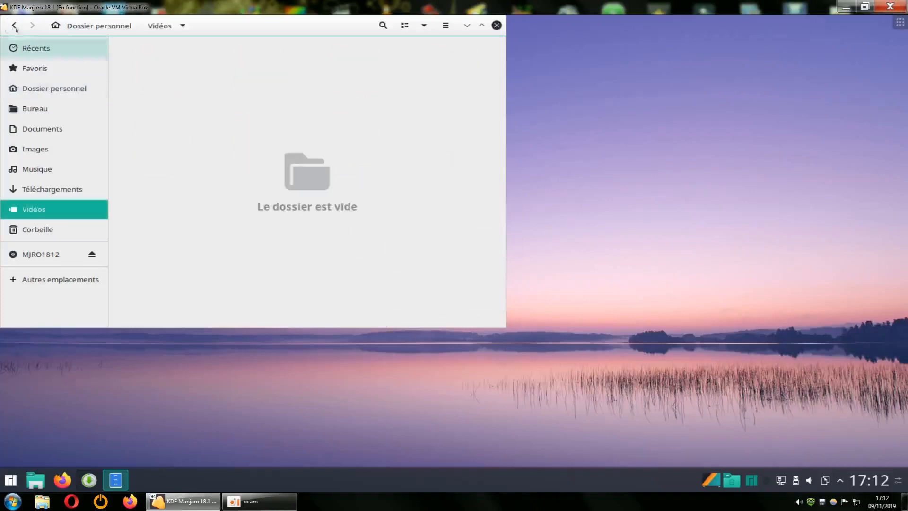
click(445, 26)
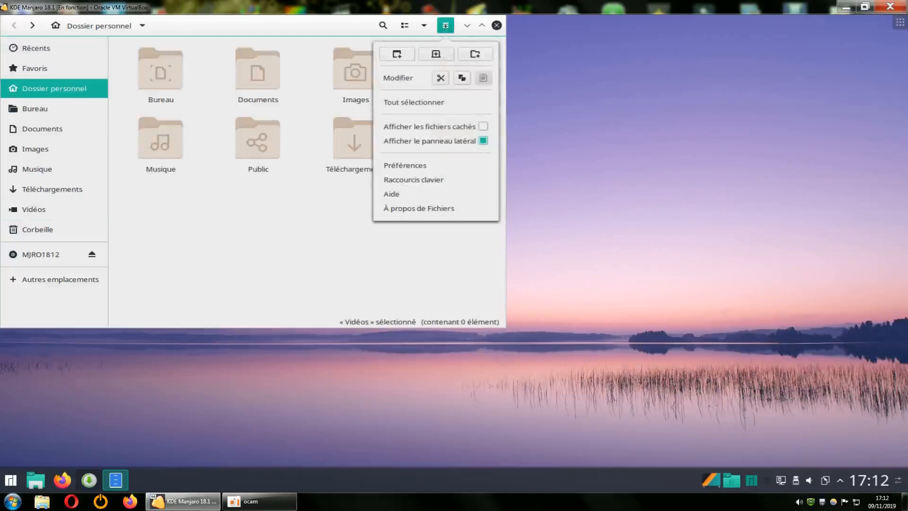
Open Préférences, view the Comportement, list column and Recherche et aperçu tabs, then close unchanged
click(405, 165)
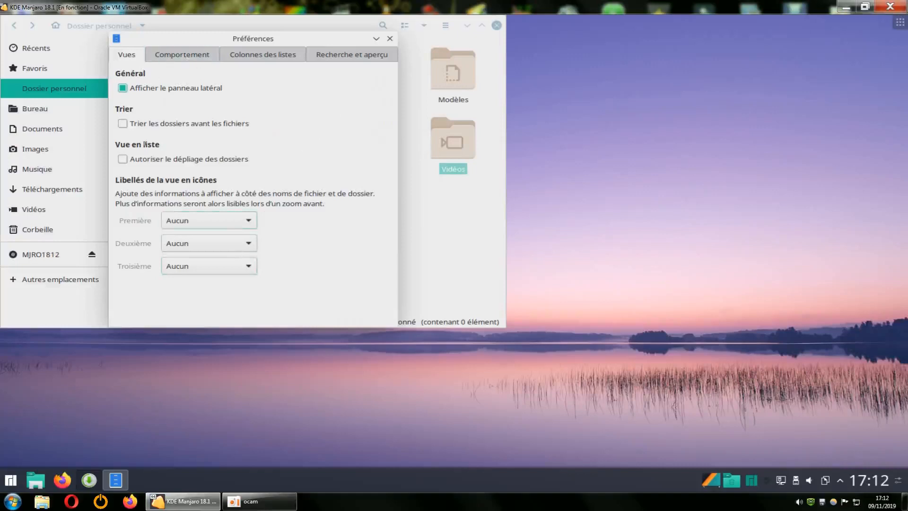
click(198, 55)
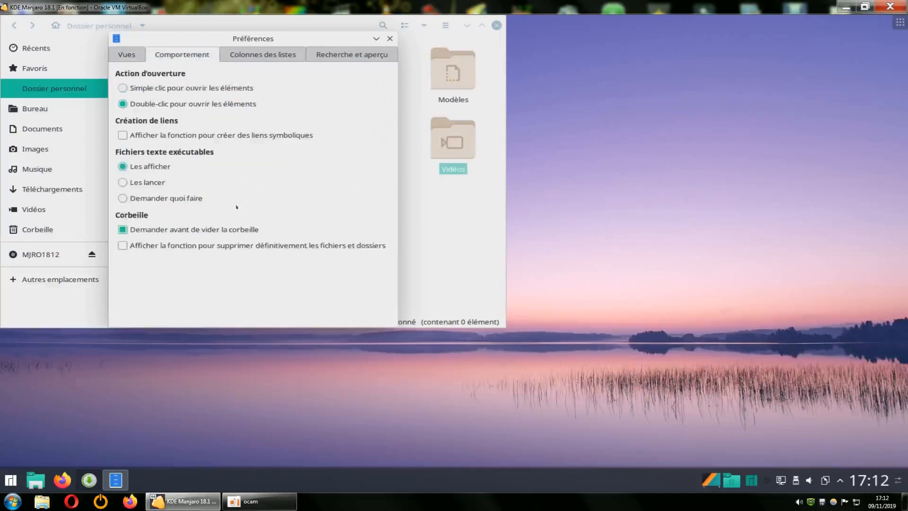
click(274, 55)
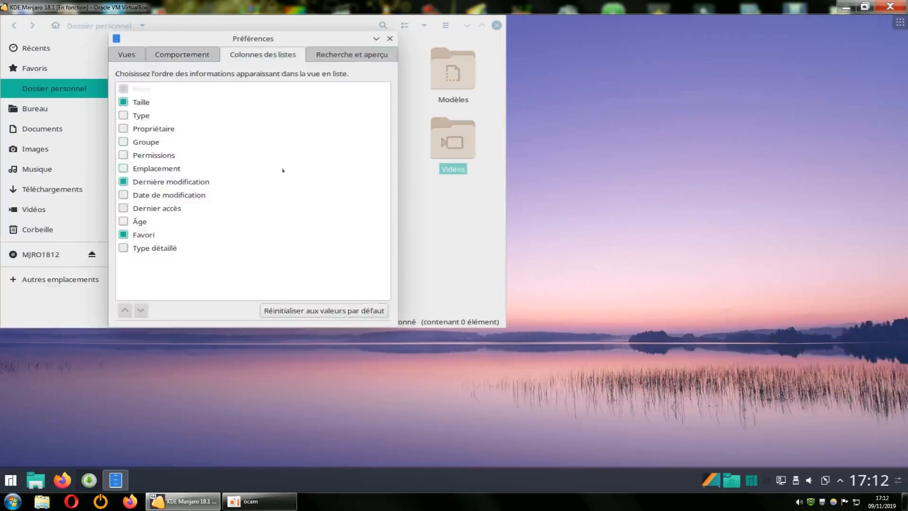
click(335, 56)
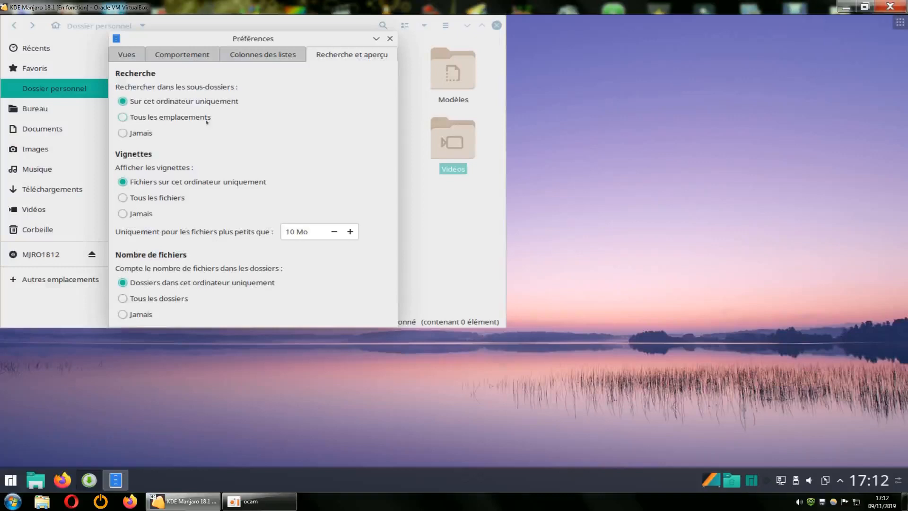
click(389, 38)
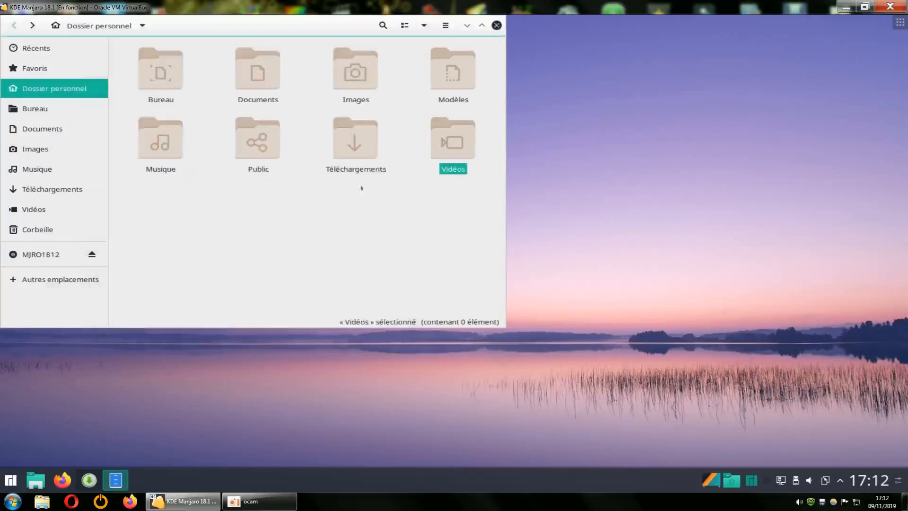
Close Fichiers, reopen it from the desktop shortcut, close it again, and bring Pamac to the front
right_click(352, 229)
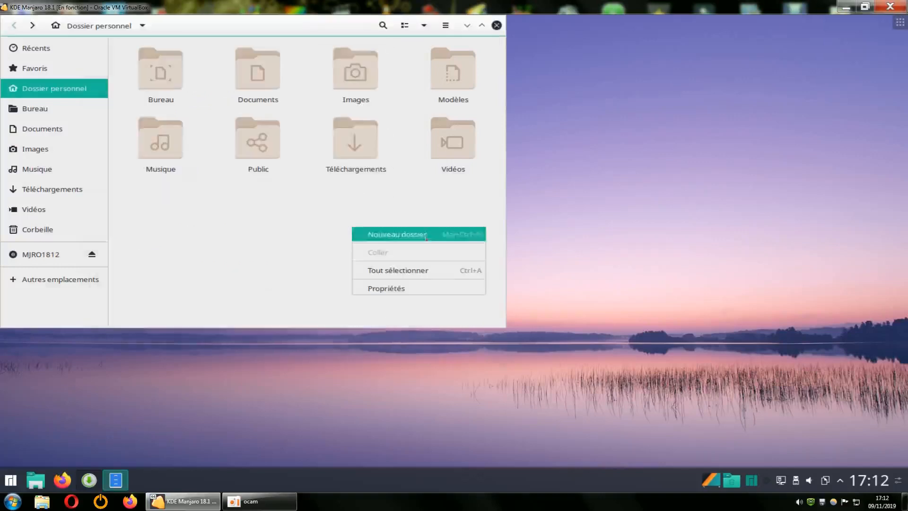
click(257, 238)
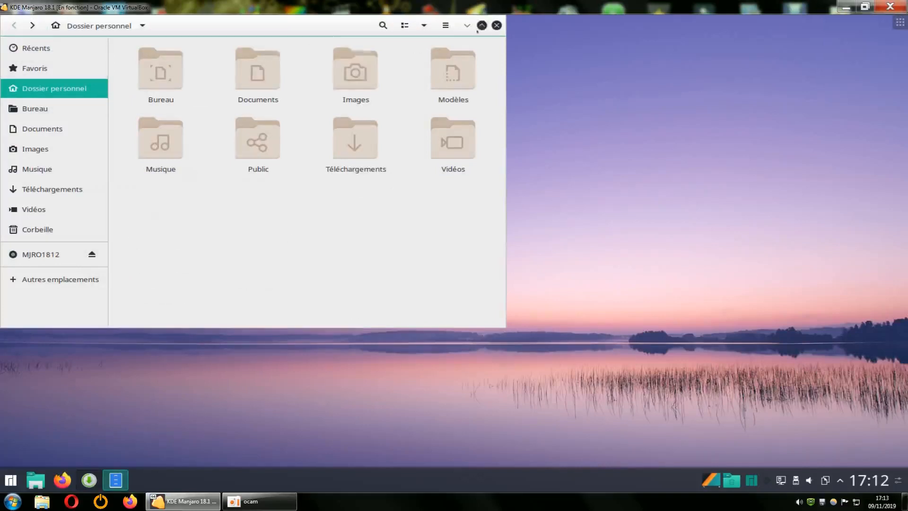
click(497, 25)
double_click(32, 36)
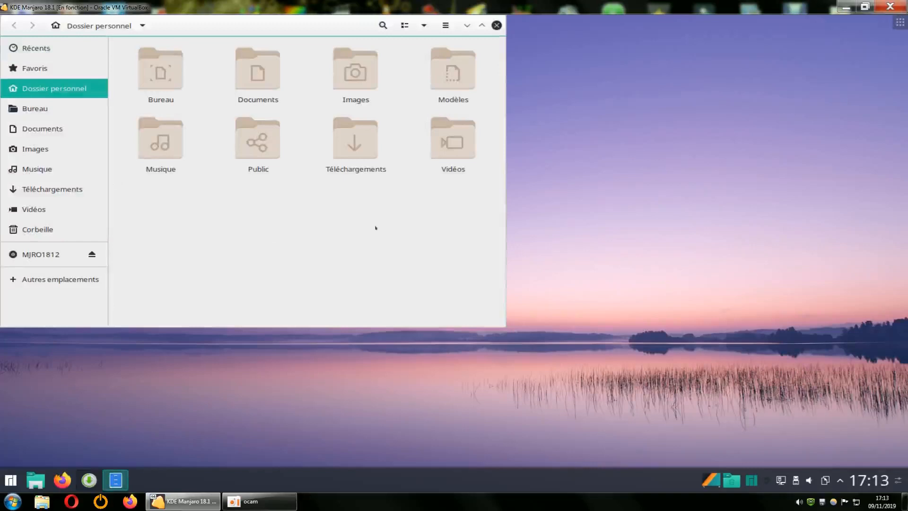
right_click(376, 228)
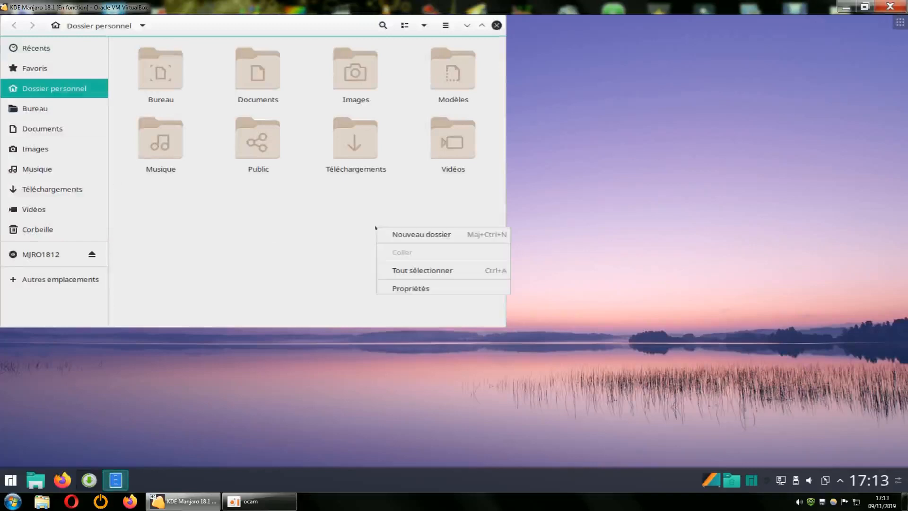
click(445, 199)
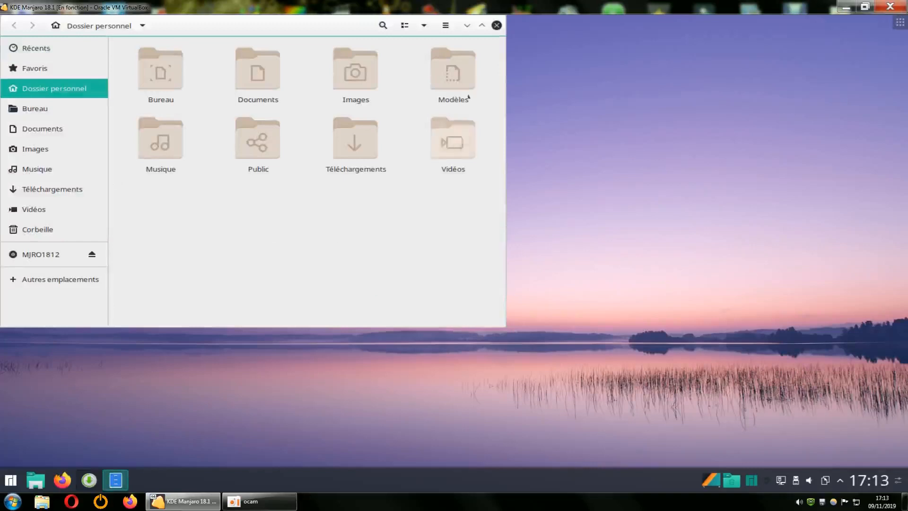
click(497, 25)
click(89, 480)
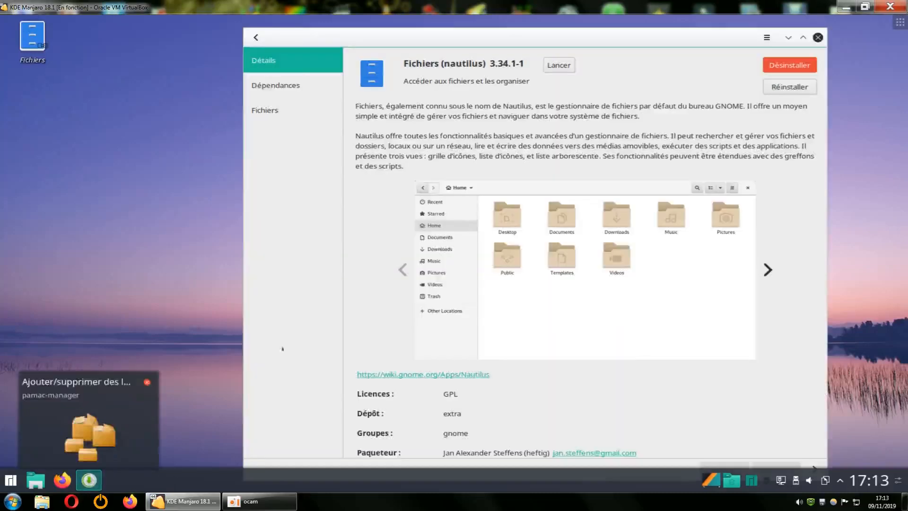
Remove nautilus 3.34.1-1 by marking it for uninstall and confirming the transaction, then go back to results
click(782, 64)
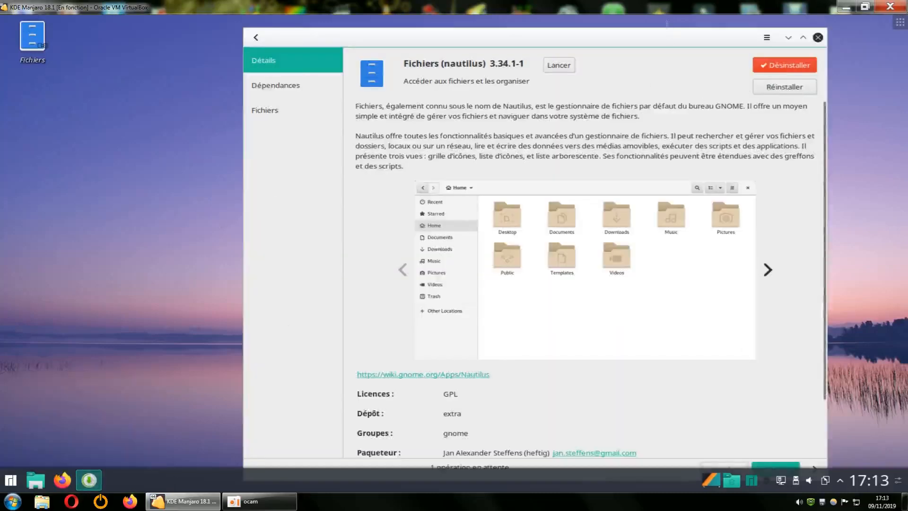
drag(670, 29, 611, 27)
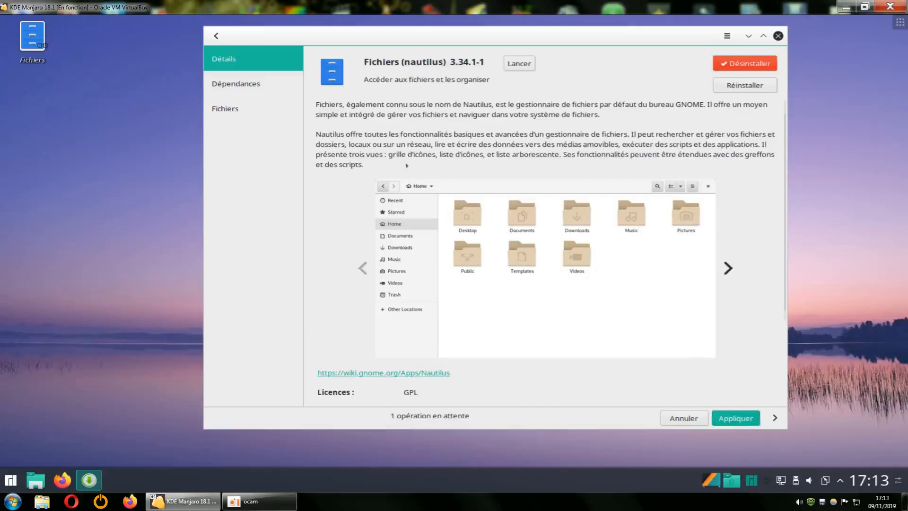
click(730, 419)
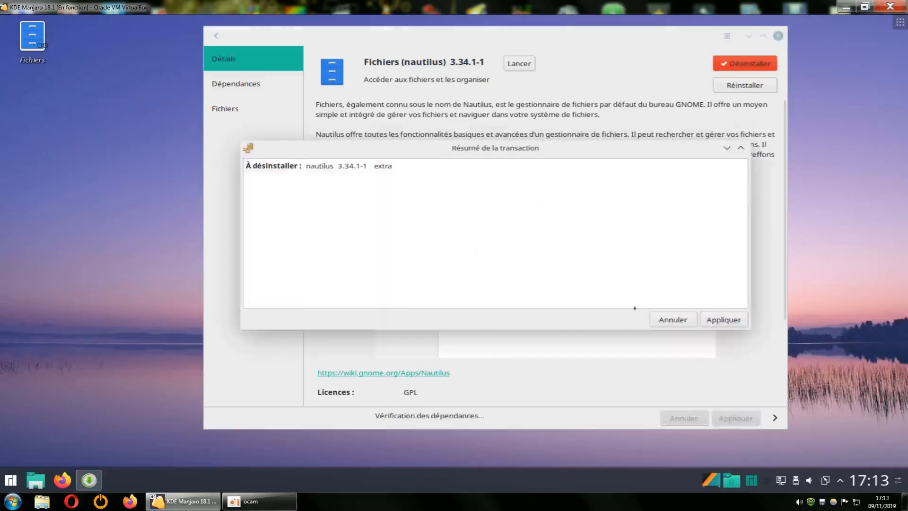
click(719, 320)
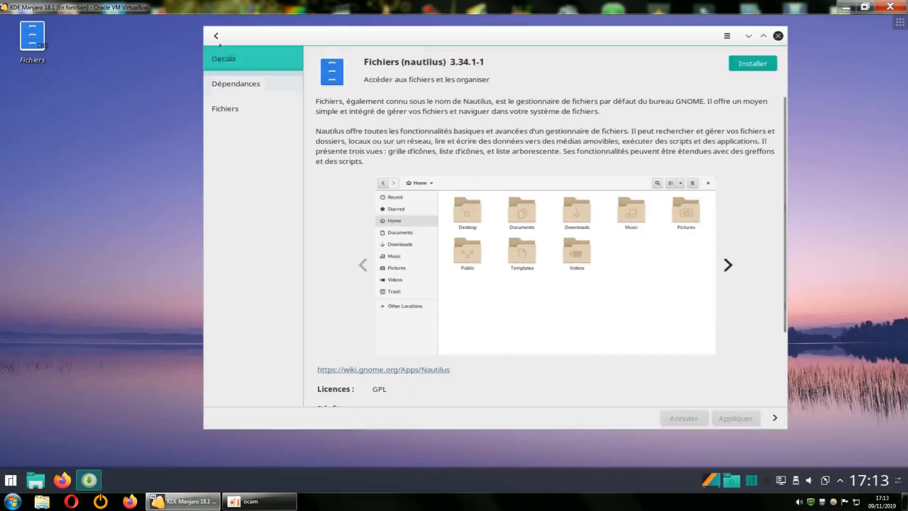
click(216, 37)
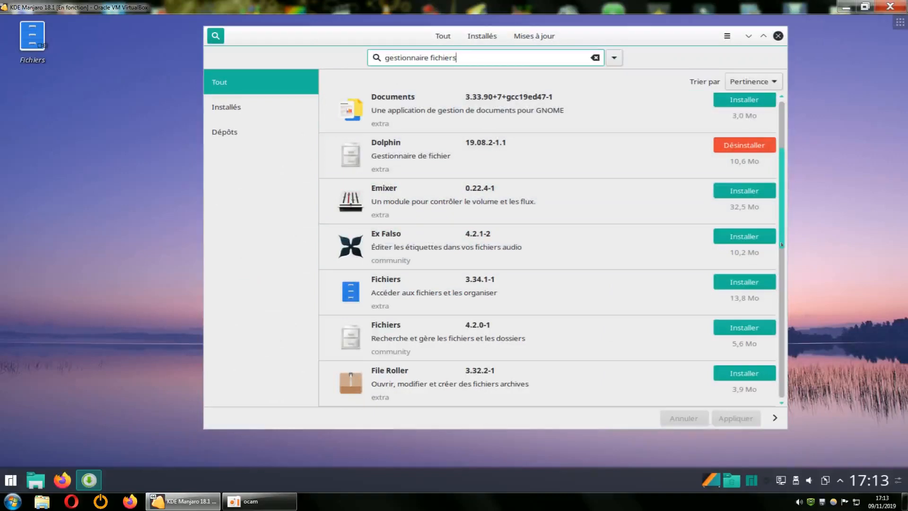
drag(781, 245, 781, 255)
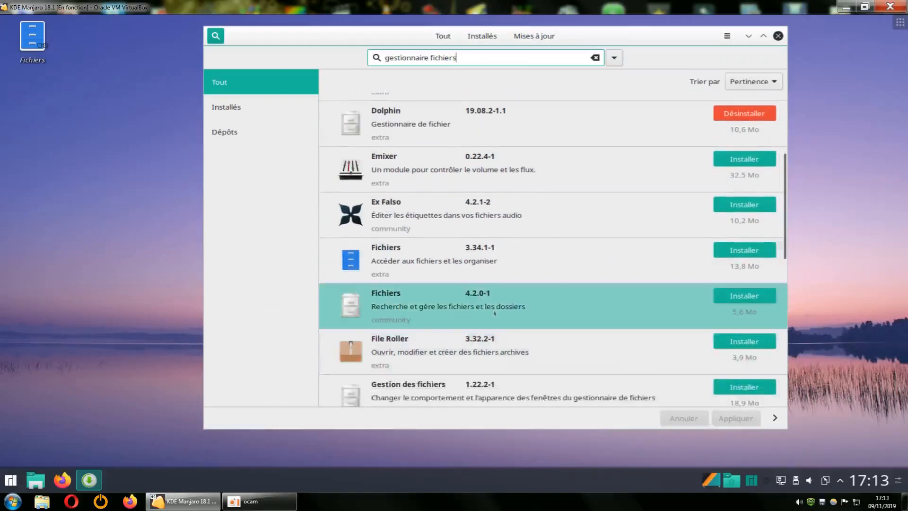
click(409, 312)
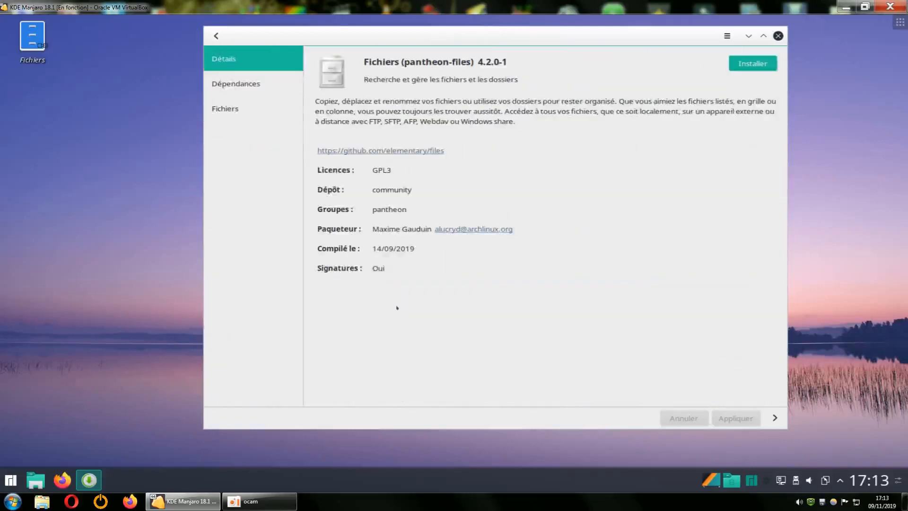
click(216, 36)
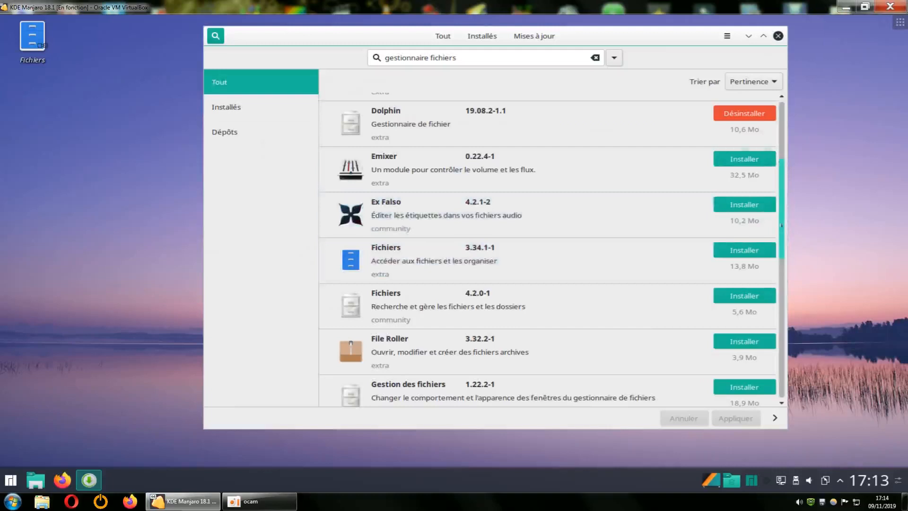
scroll(782, 174, up, 3)
scroll(782, 174, up, 1)
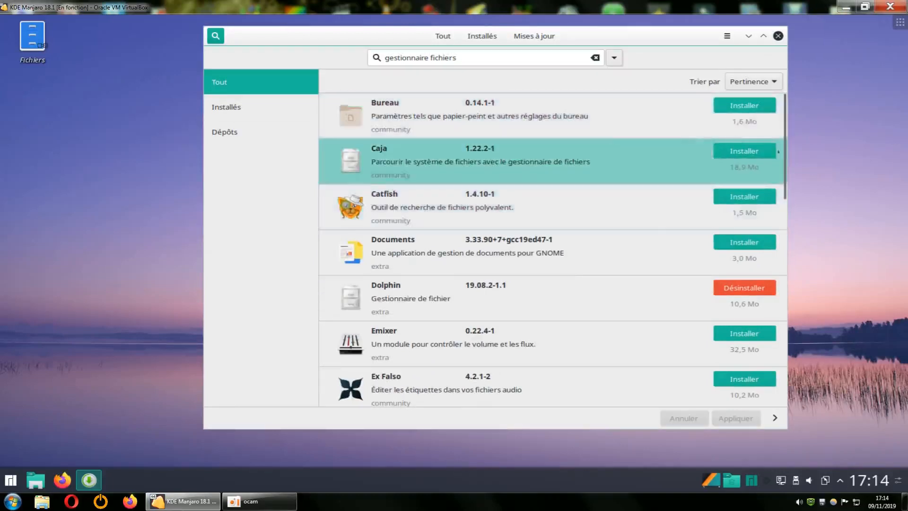
scroll(782, 194, down, 4)
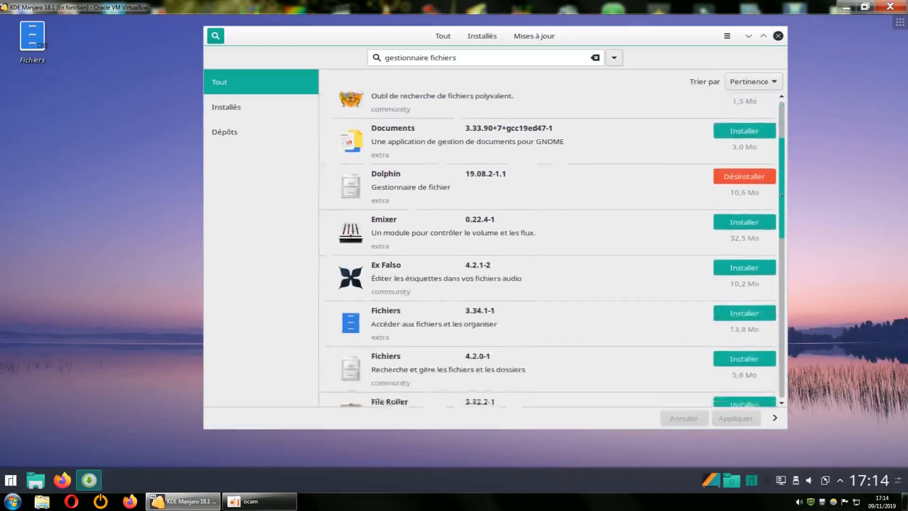
scroll(549, 251, down, 3)
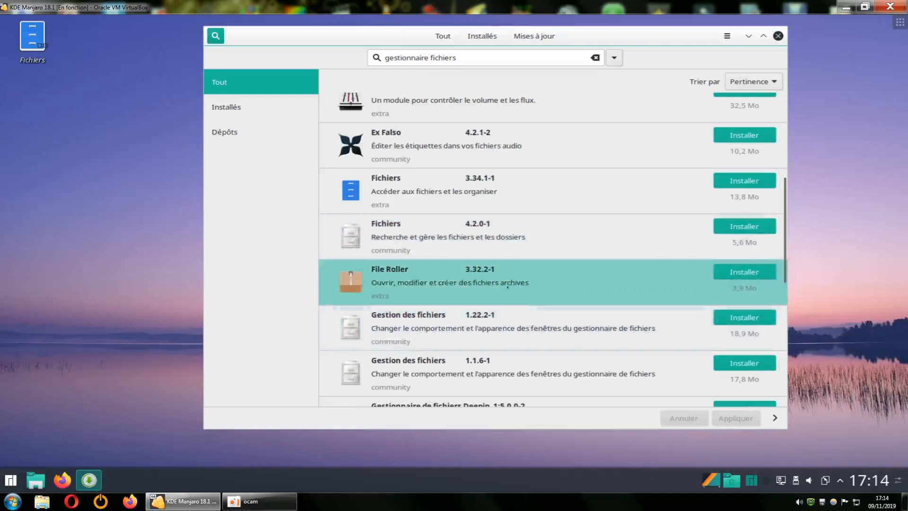
scroll(771, 271, down, 3)
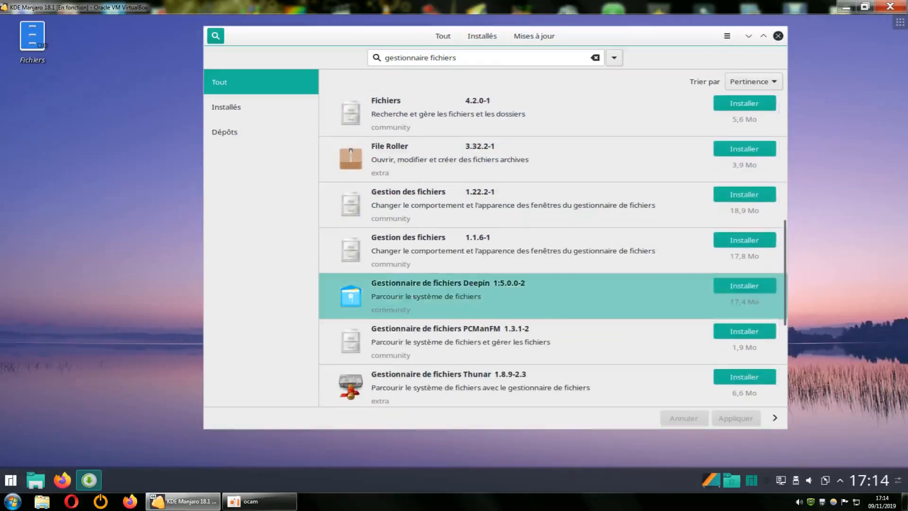
Install Gestionnaire de fichiers Deepin without optional dependencies and move the desktop Fichiers shortcut to the trash
click(725, 285)
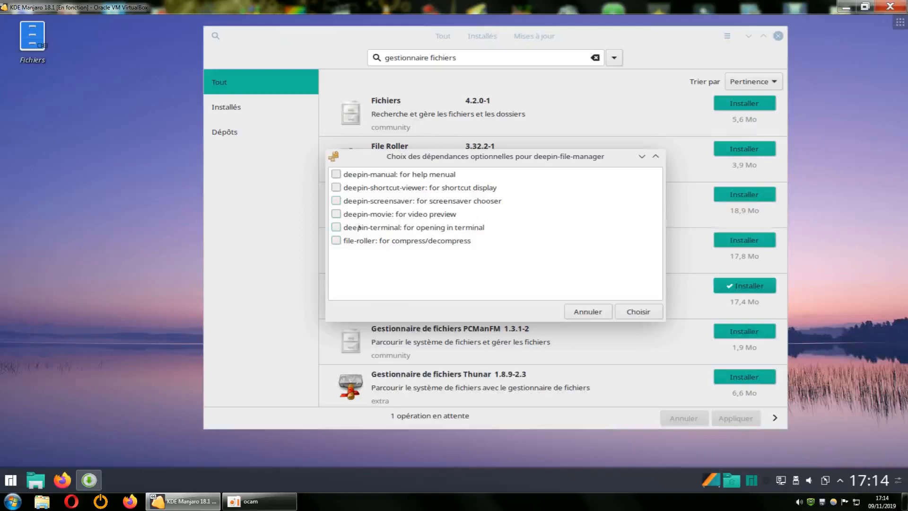
click(621, 312)
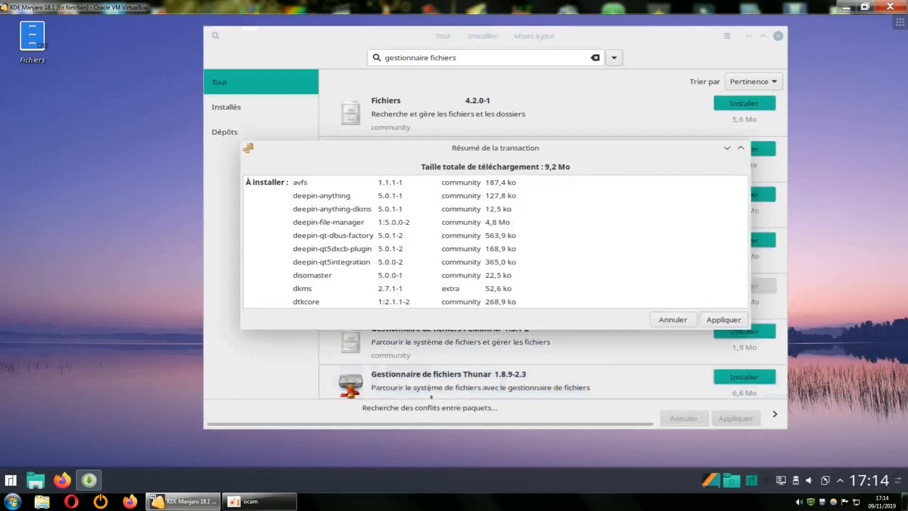
click(724, 320)
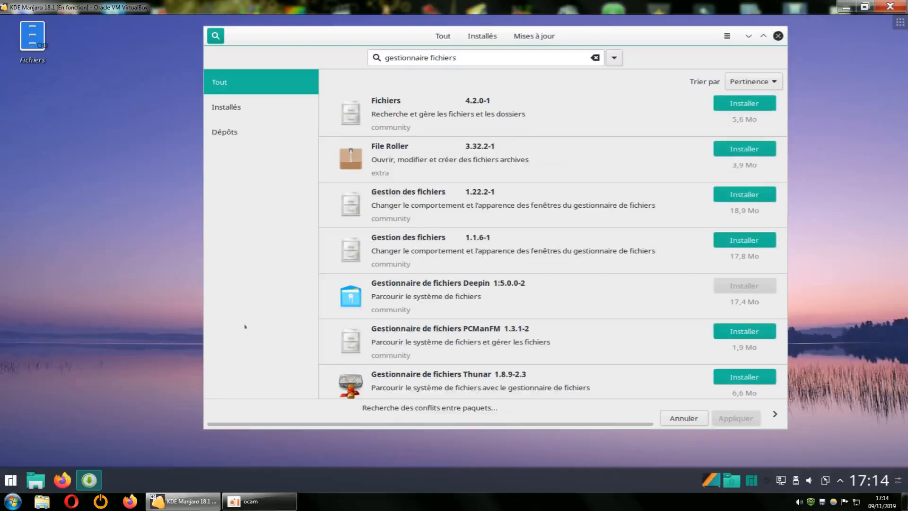
right_click(32, 47)
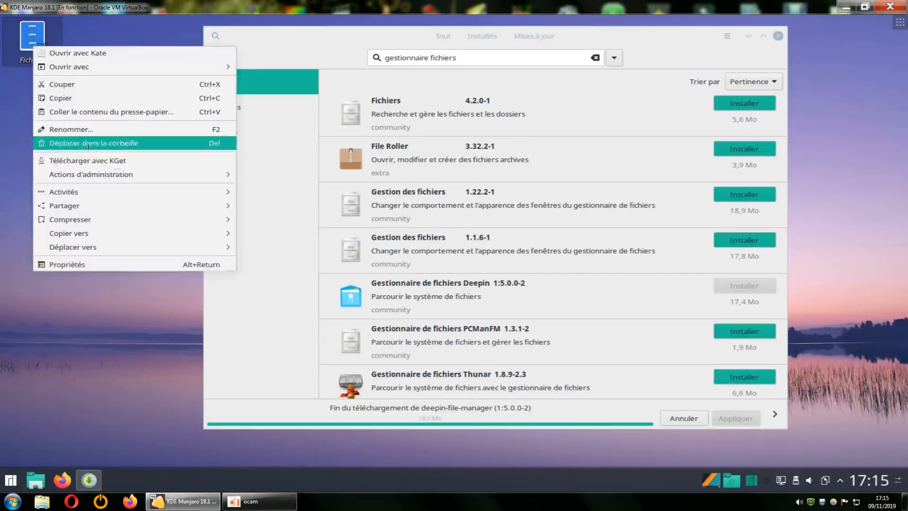
click(58, 143)
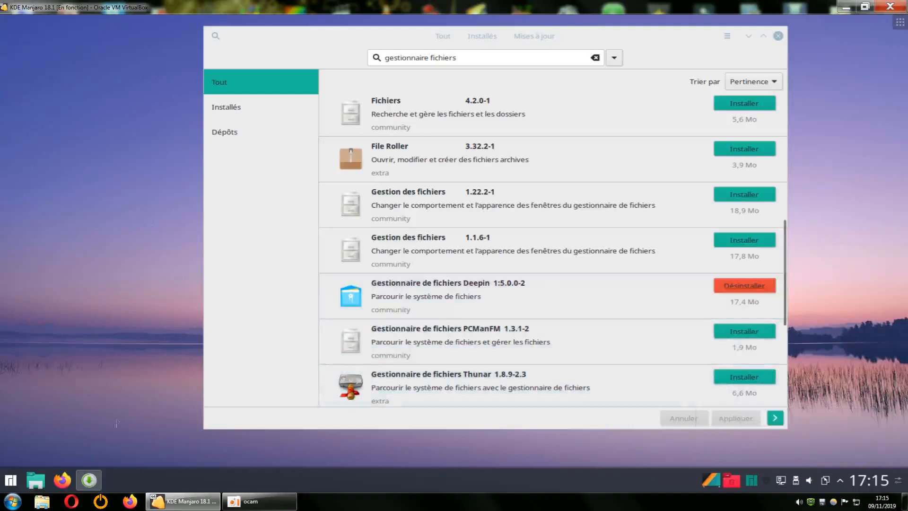
Add the Deepin Gestionnaire de fichiers entry from the launcher's Utilitaires category to the desktop
click(11, 480)
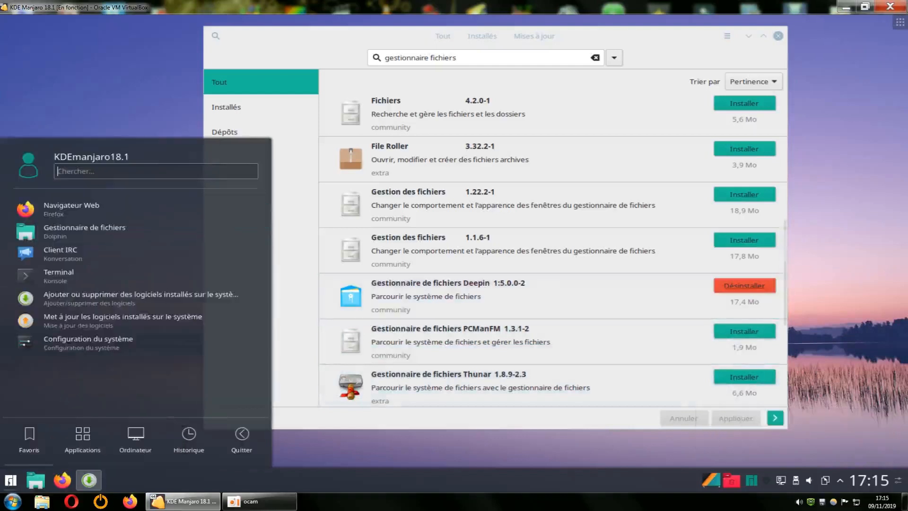
click(80, 443)
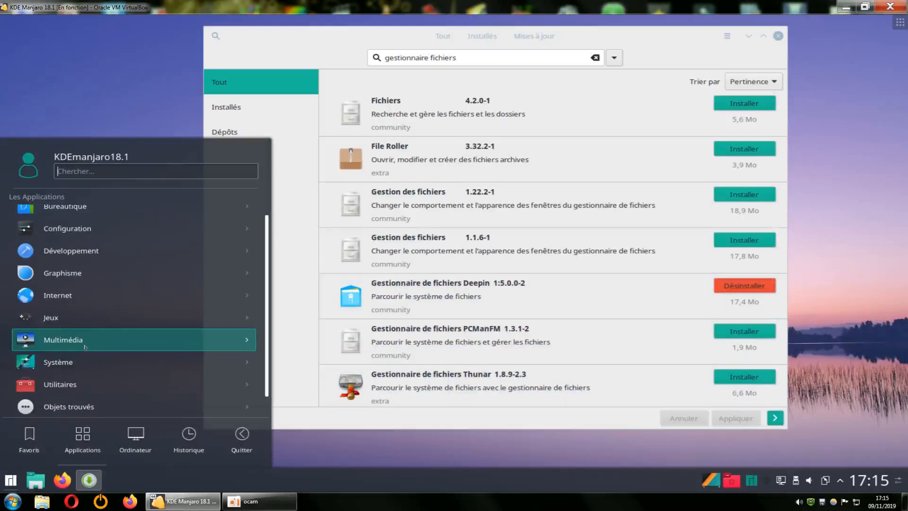
click(63, 362)
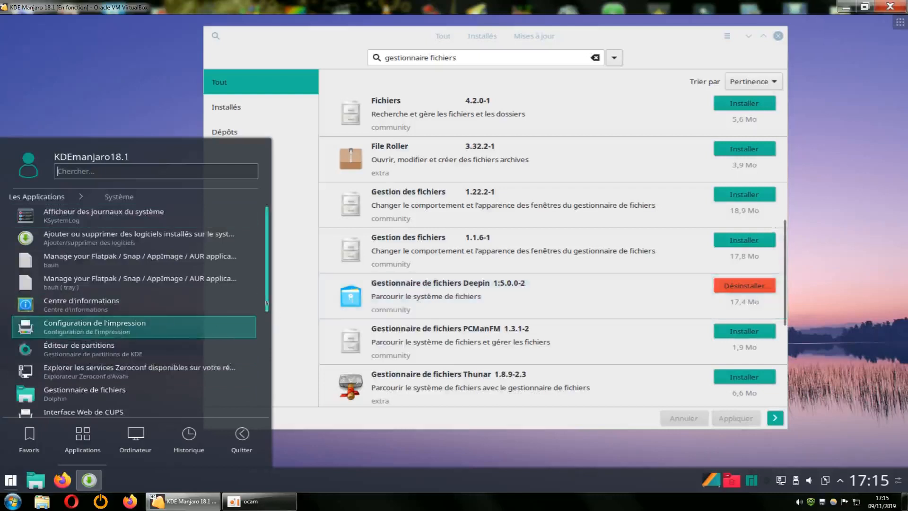
drag(268, 308, 269, 267)
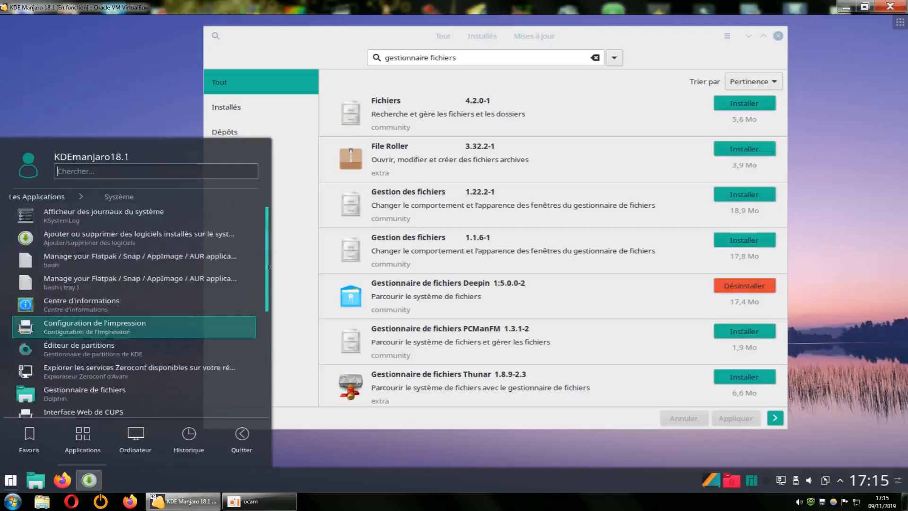
mouse_move(135, 440)
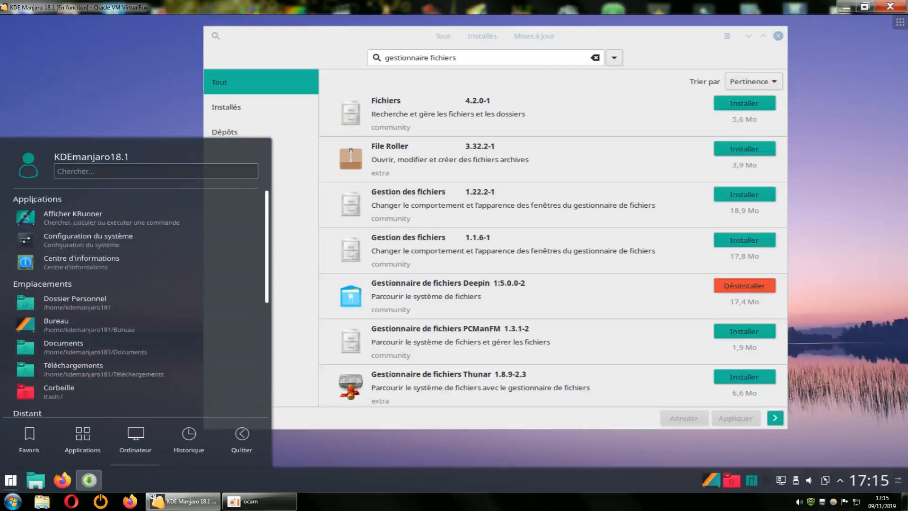
mouse_move(82, 439)
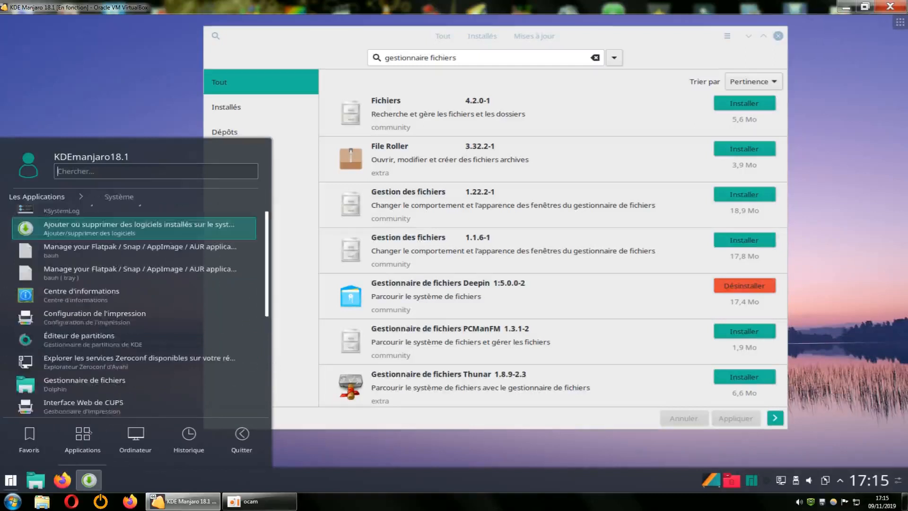
click(50, 201)
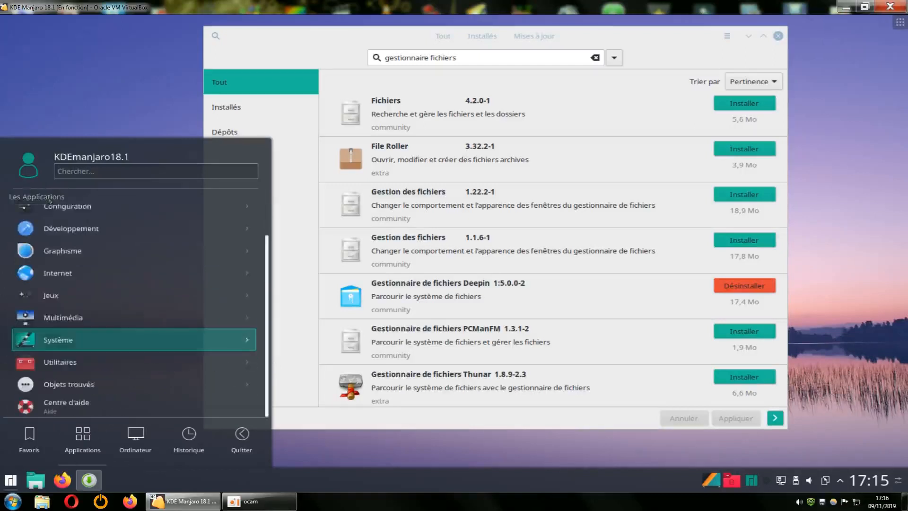
click(68, 377)
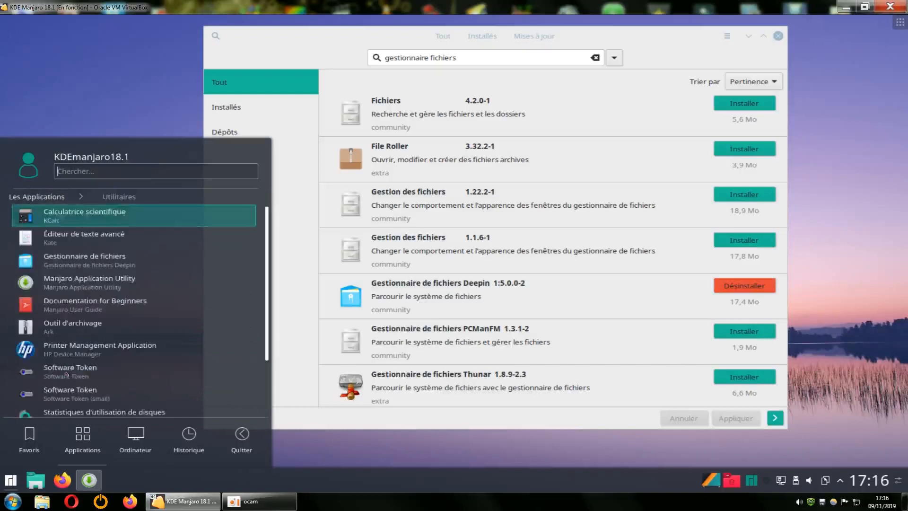
right_click(63, 257)
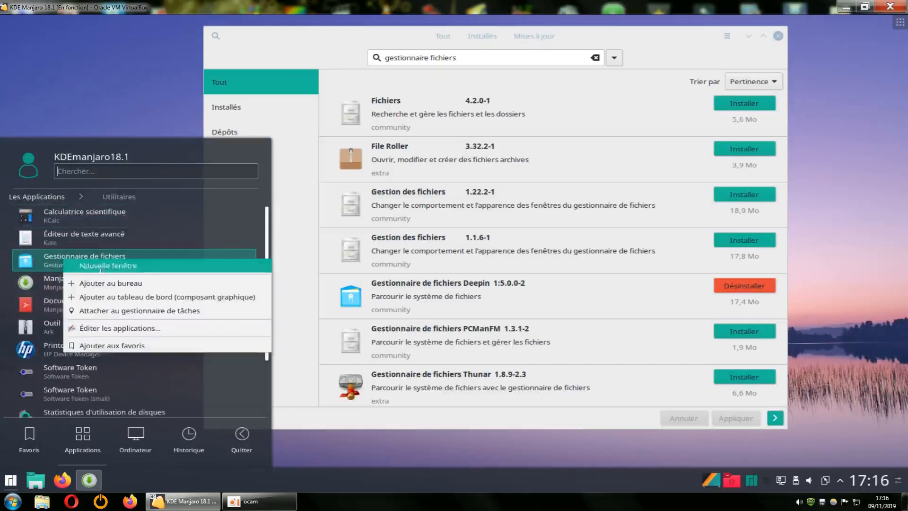
click(107, 278)
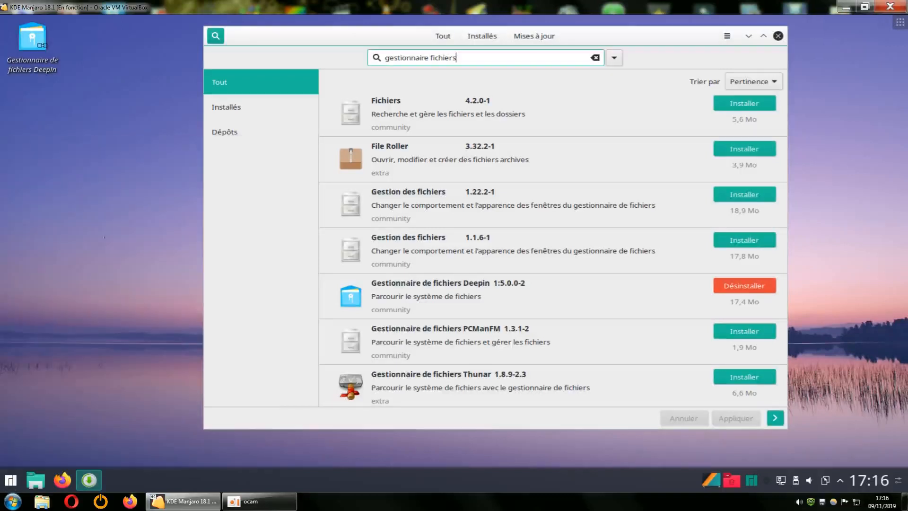
Launch Deepin File Manager from its desktop icon, move it up-left, and enlarge it to show all drives
double_click(32, 40)
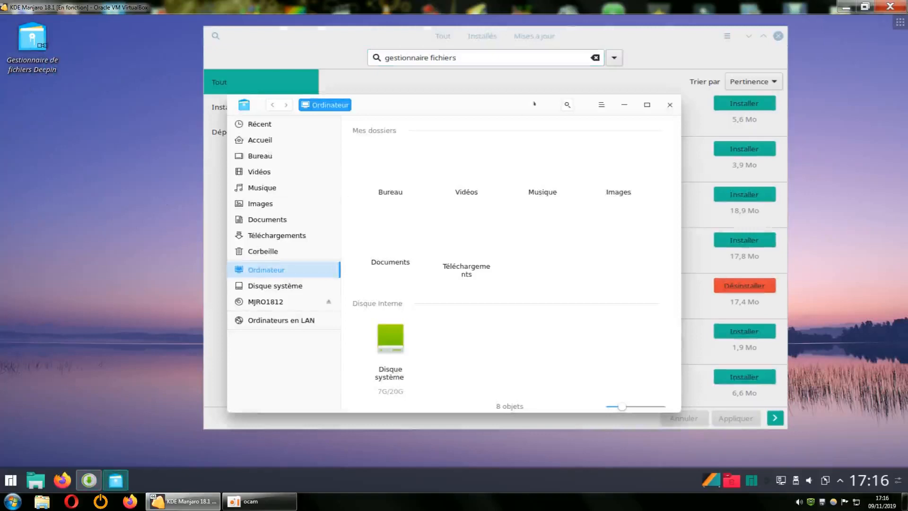
drag(534, 103, 477, 119)
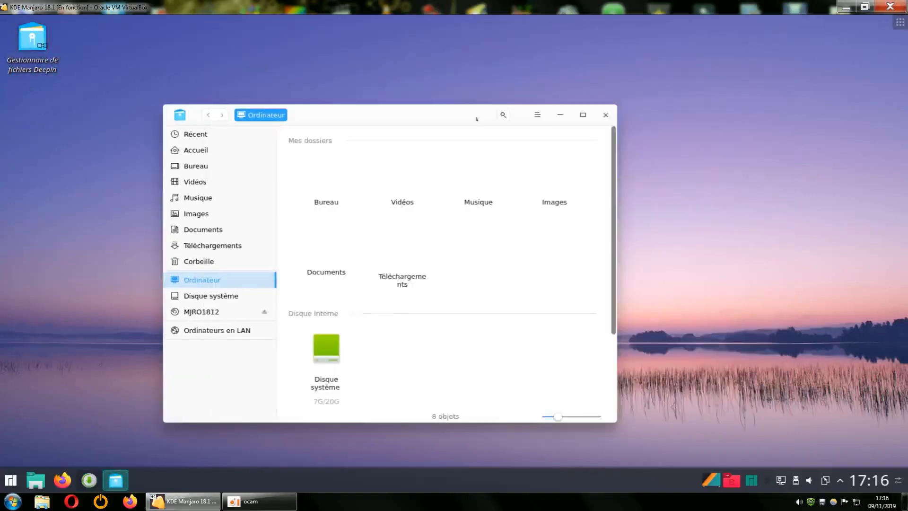
drag(394, 104, 374, 73)
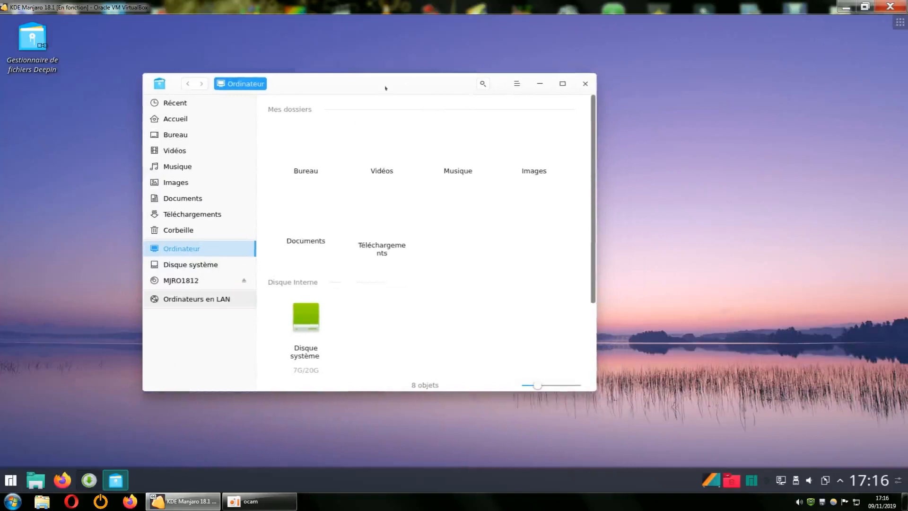
drag(384, 85, 341, 41)
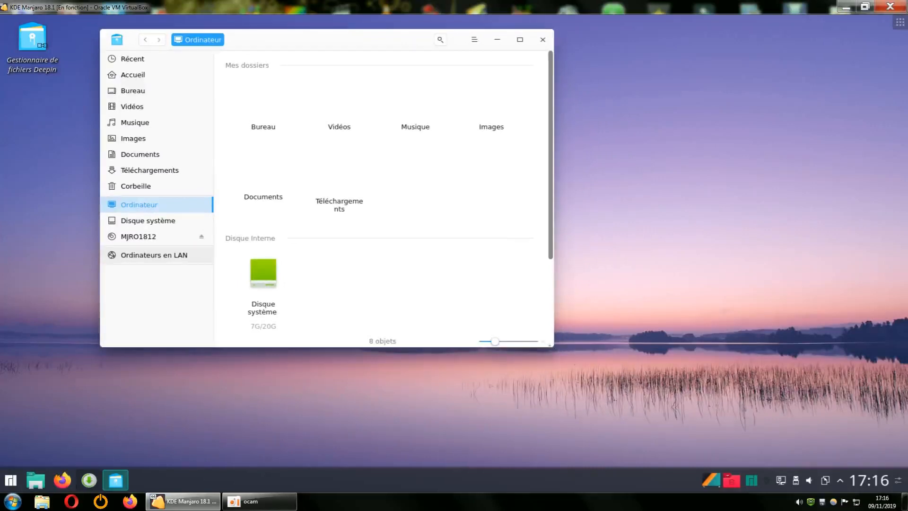
drag(551, 345, 722, 452)
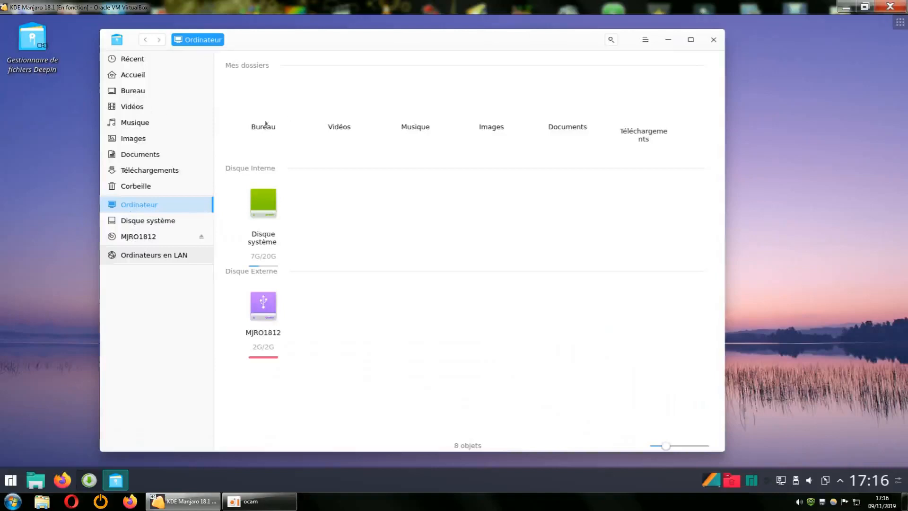
Open and close Deepin File Manager's Paramètres from the main menu, then close the app
right_click(325, 101)
click(504, 222)
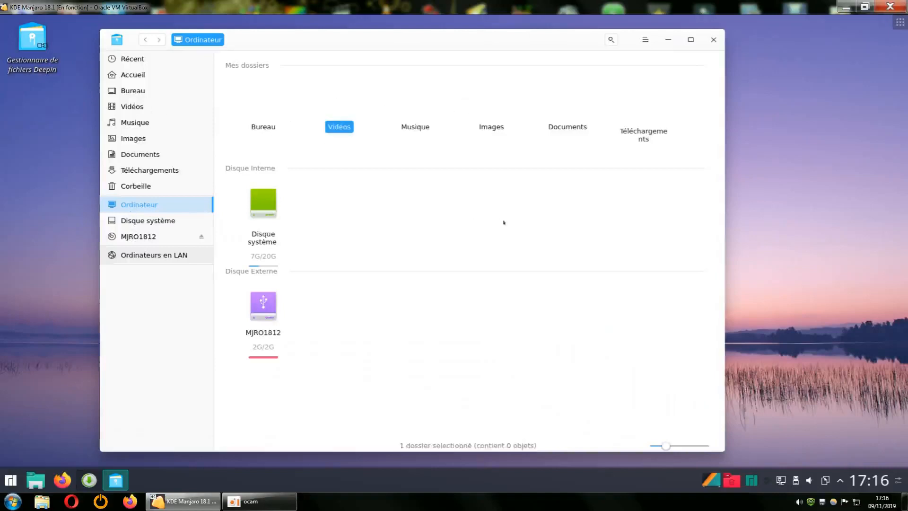
click(645, 40)
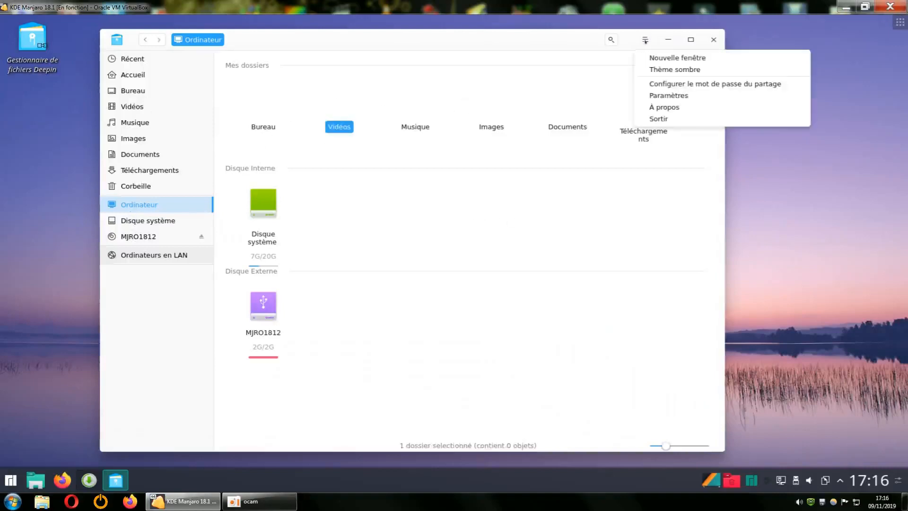
click(669, 95)
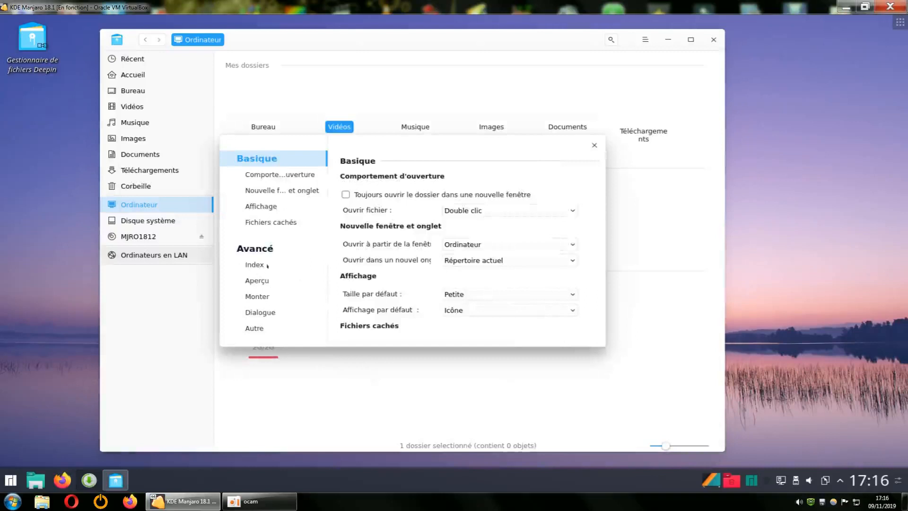
click(595, 145)
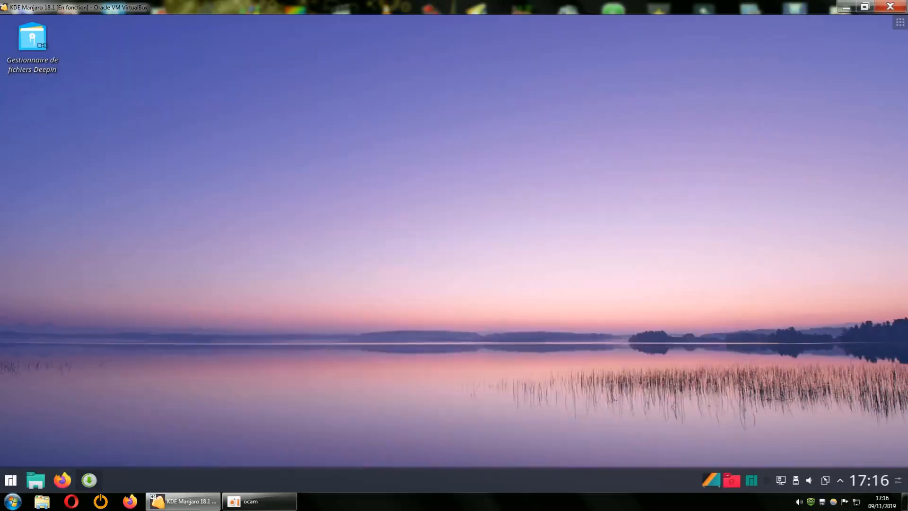
click(714, 39)
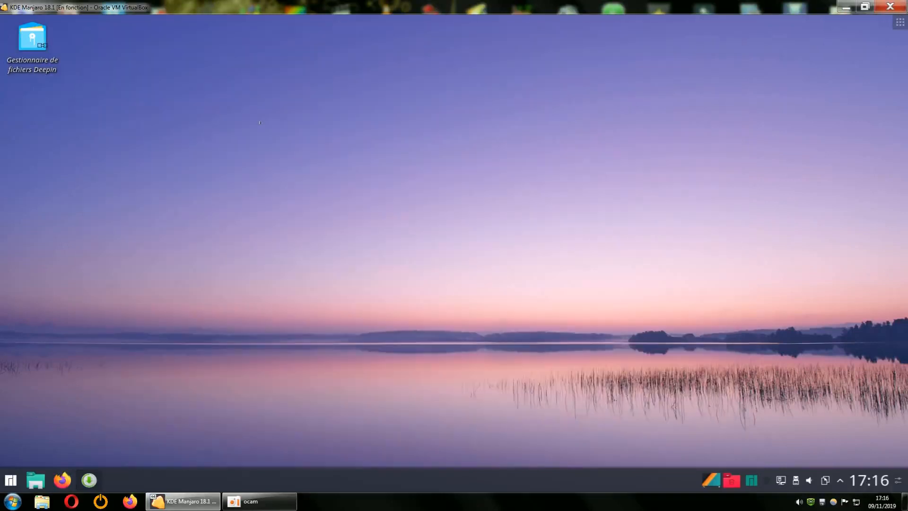
Reopen Deepin File Manager, look inside the empty Vidéos folder, and close the window
click(39, 37)
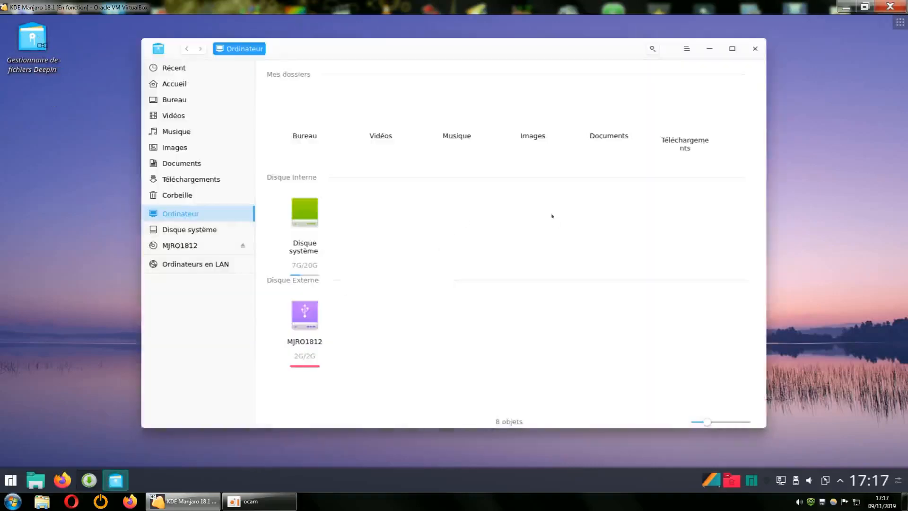
right_click(307, 132)
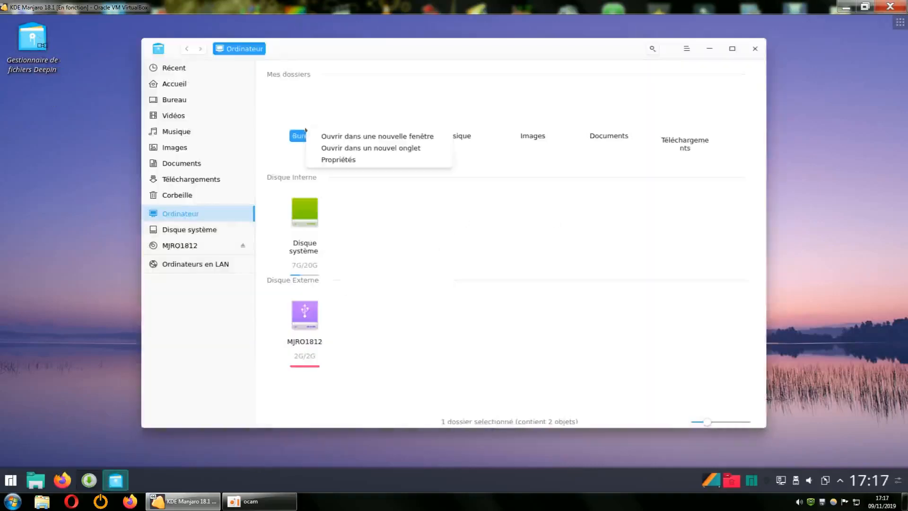
key(Escape)
double_click(381, 131)
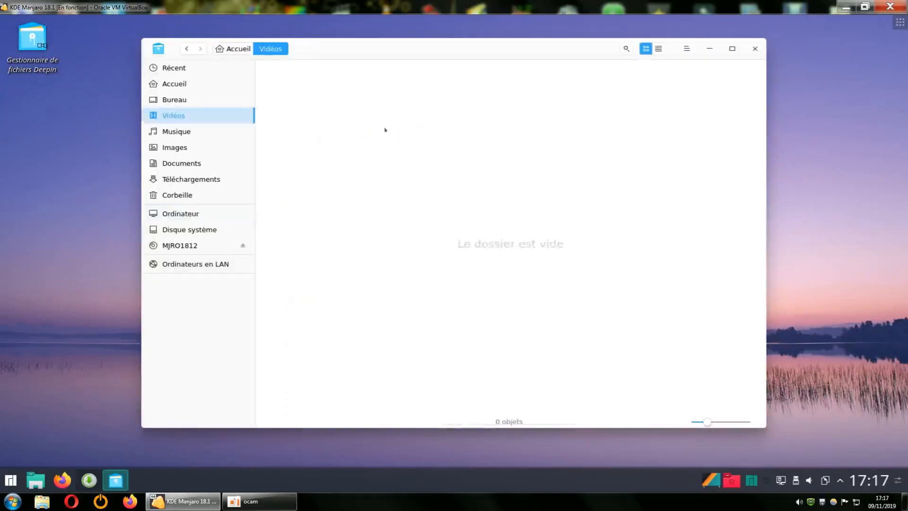
right_click(410, 188)
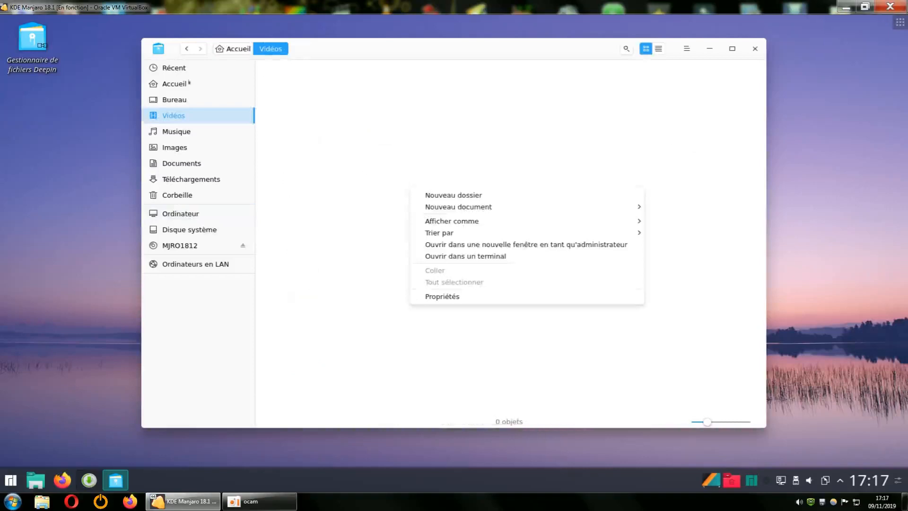
key(Escape)
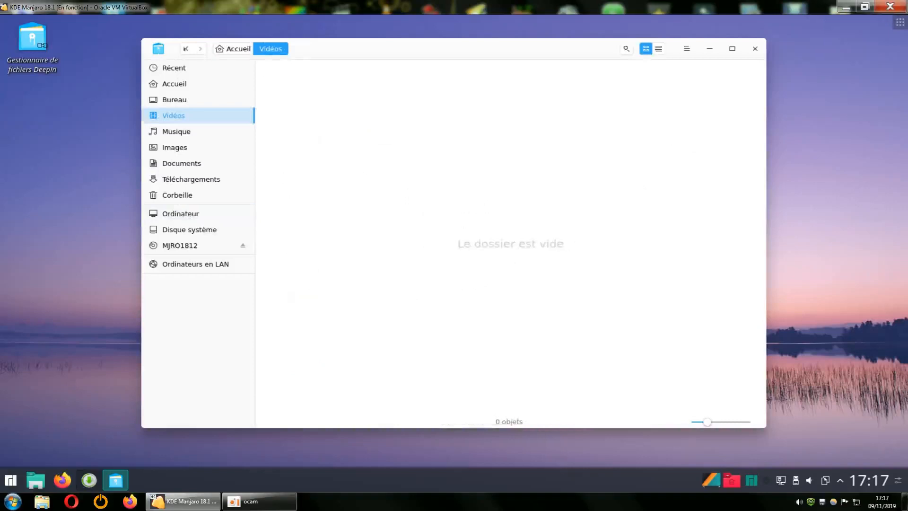
click(753, 49)
Uninstall Gestionnaire de fichiers Deepin 1:5.0.0-2 in Pamac and confirm the transaction
click(89, 480)
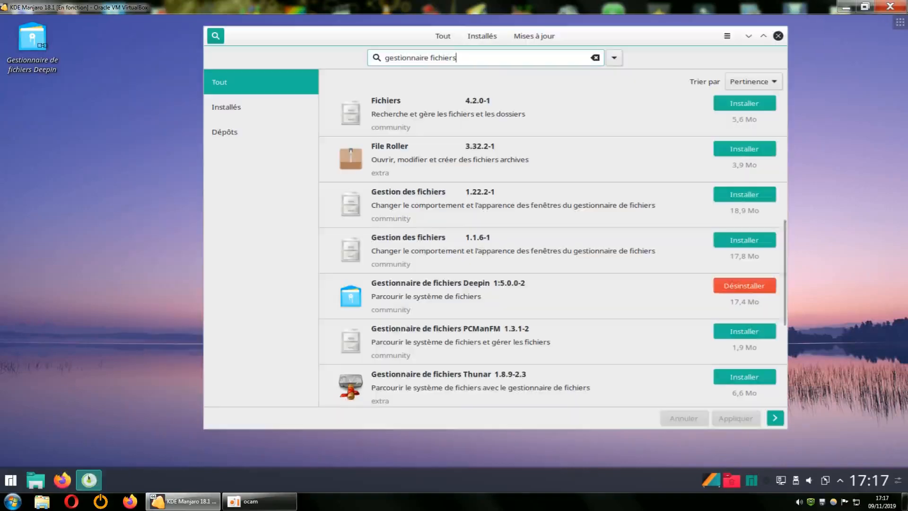
click(731, 289)
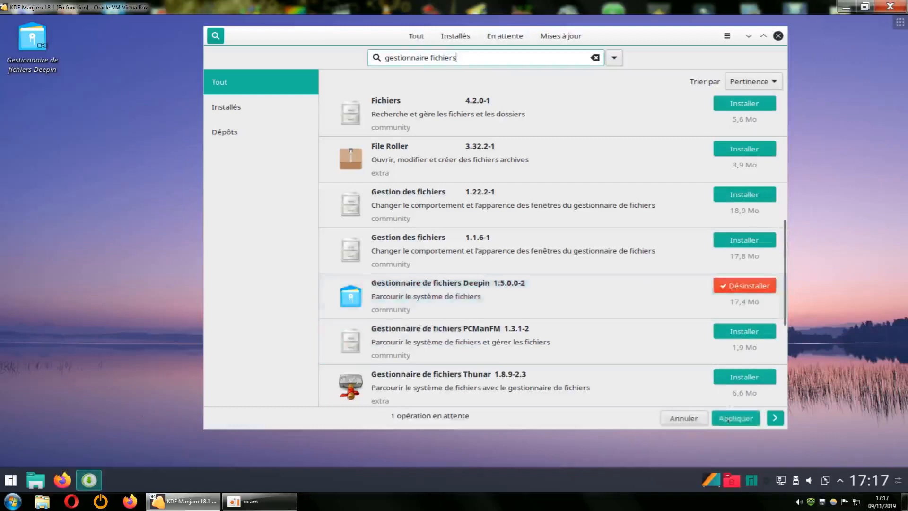
click(729, 419)
click(724, 320)
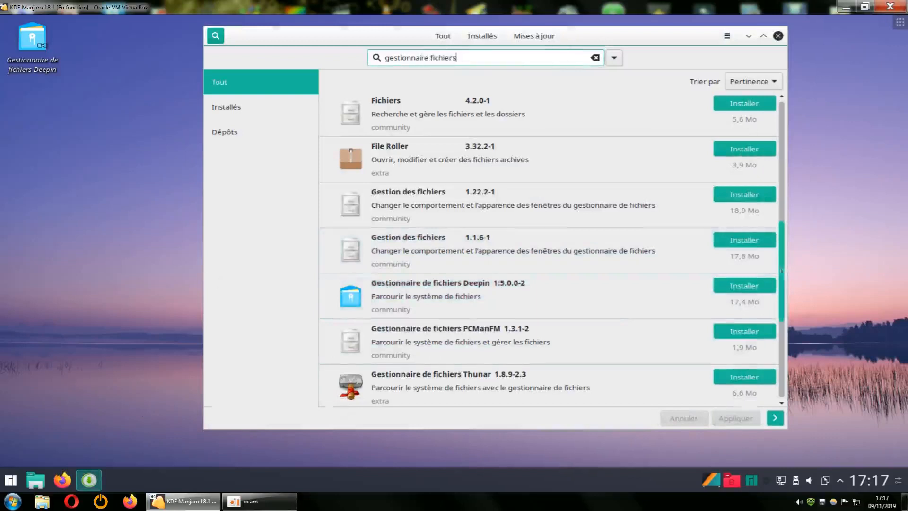
drag(782, 271, 780, 146)
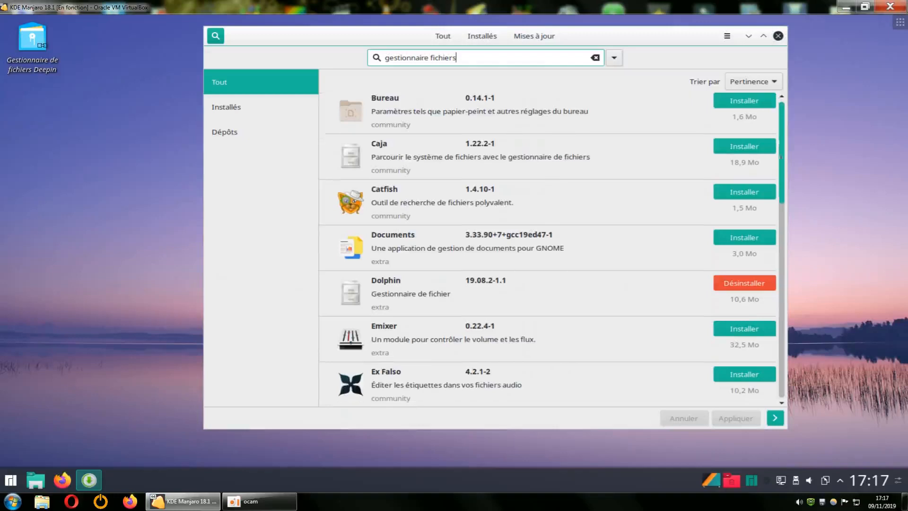
Install Fichiers 4.2.0-1 without optional dependencies, and move the Deepin desktop shortcut to the trash
drag(780, 148, 785, 185)
scroll(785, 202, down, 2)
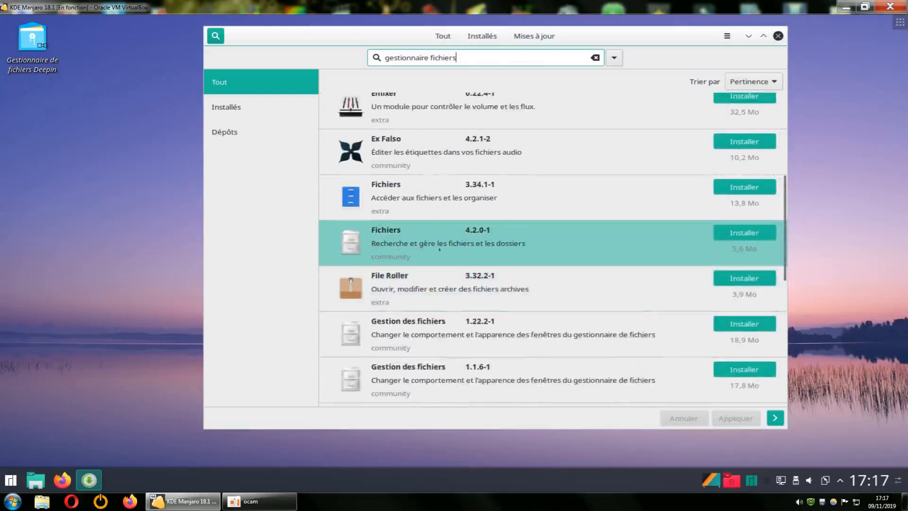
click(745, 233)
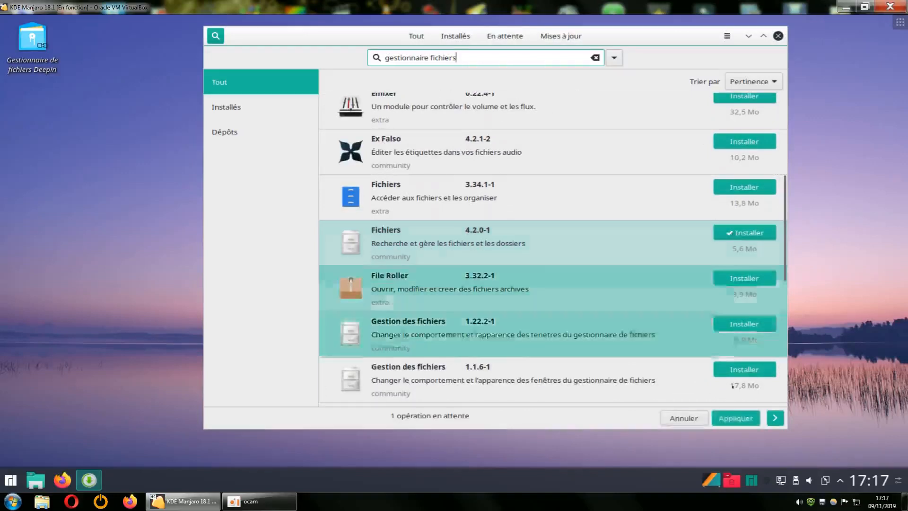
click(733, 418)
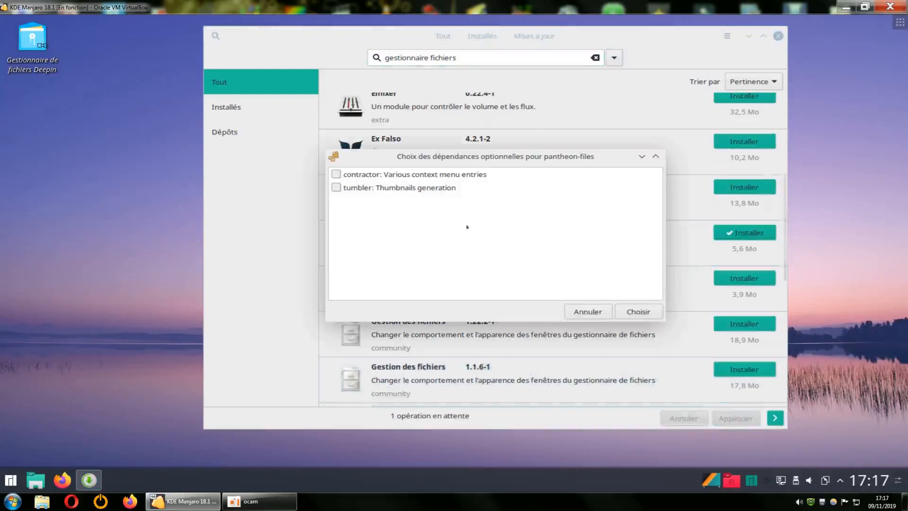
click(638, 312)
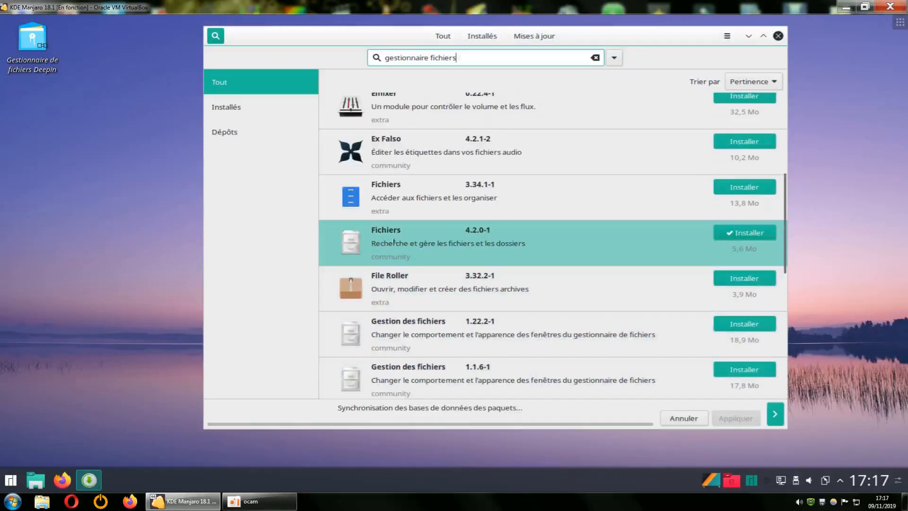
right_click(25, 37)
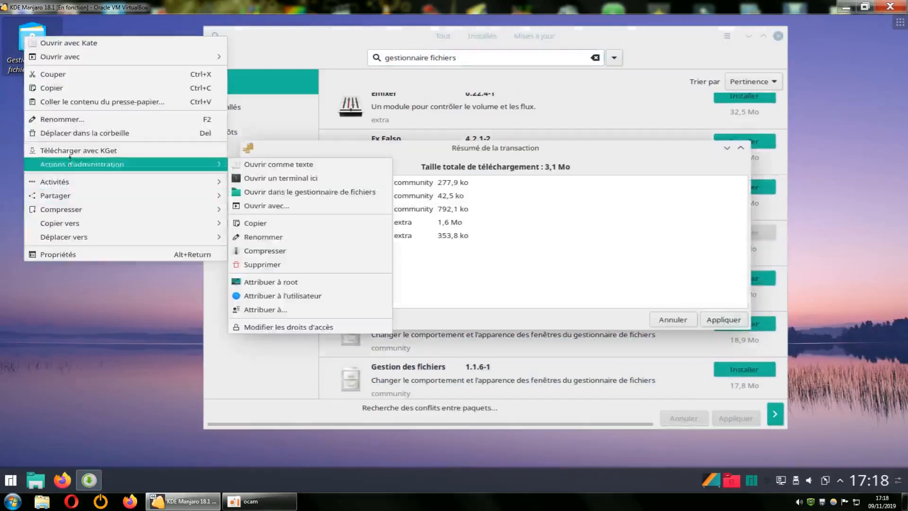
click(80, 134)
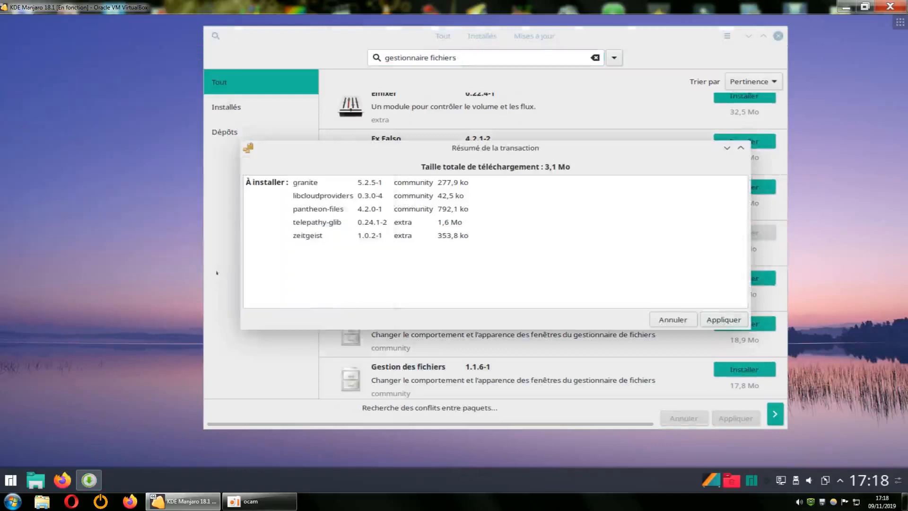
click(724, 320)
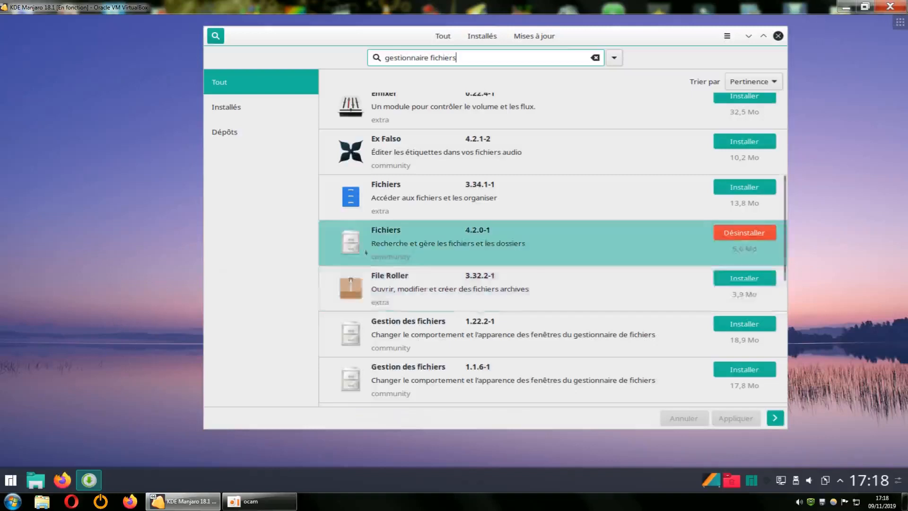
Browse the Utilitaires category in the KDE application launcher
click(11, 480)
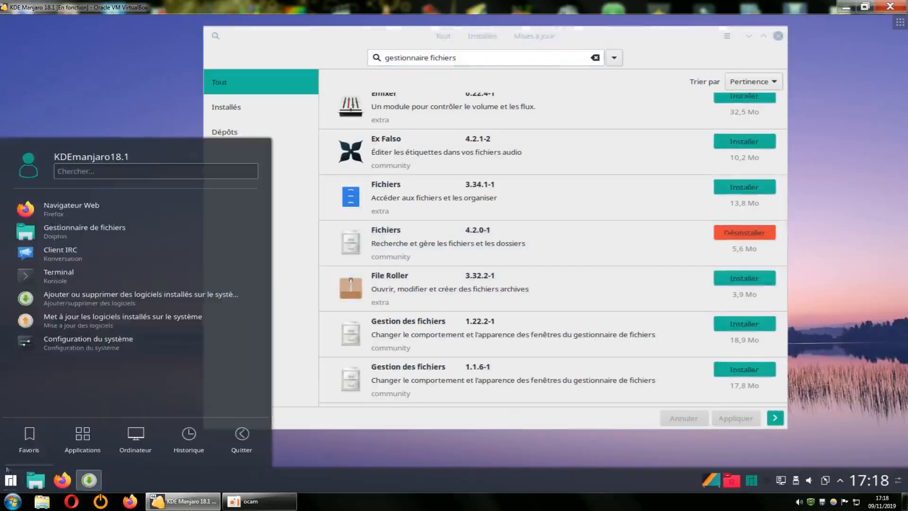
click(82, 440)
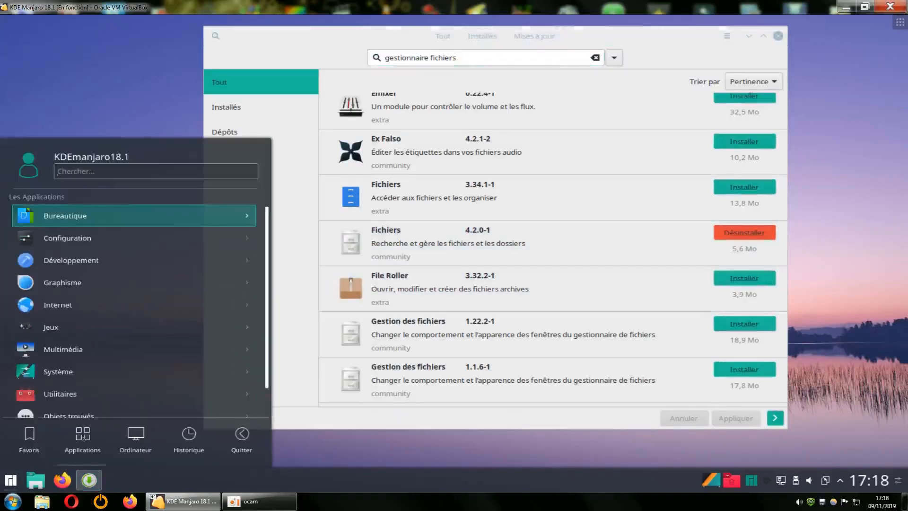
click(62, 385)
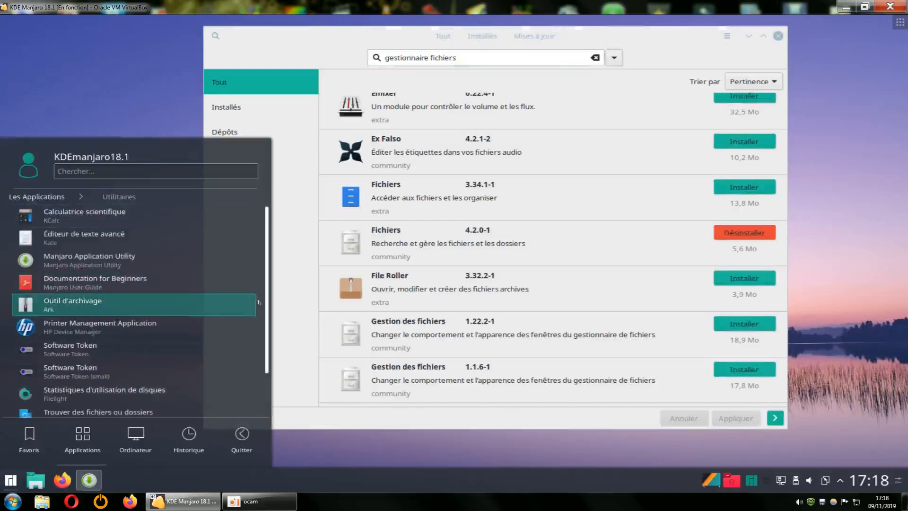
scroll(266, 306, down, 2)
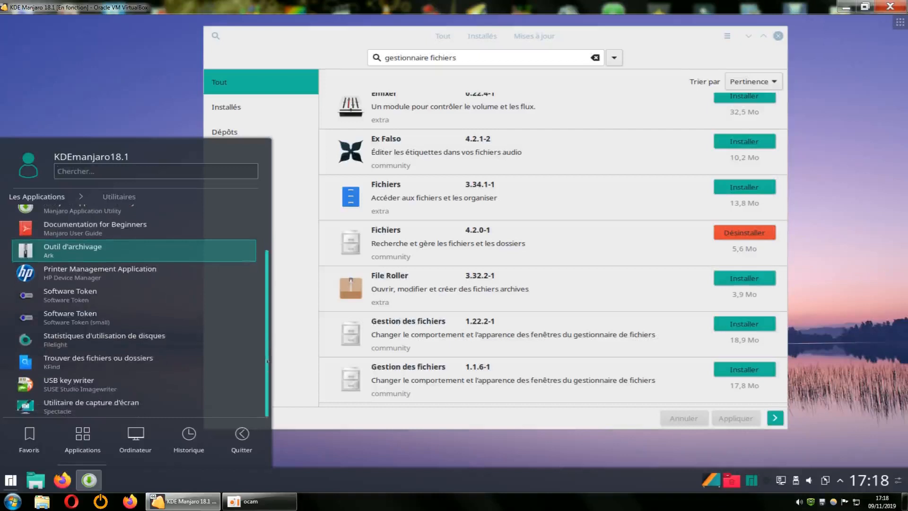
scroll(268, 360, up, 2)
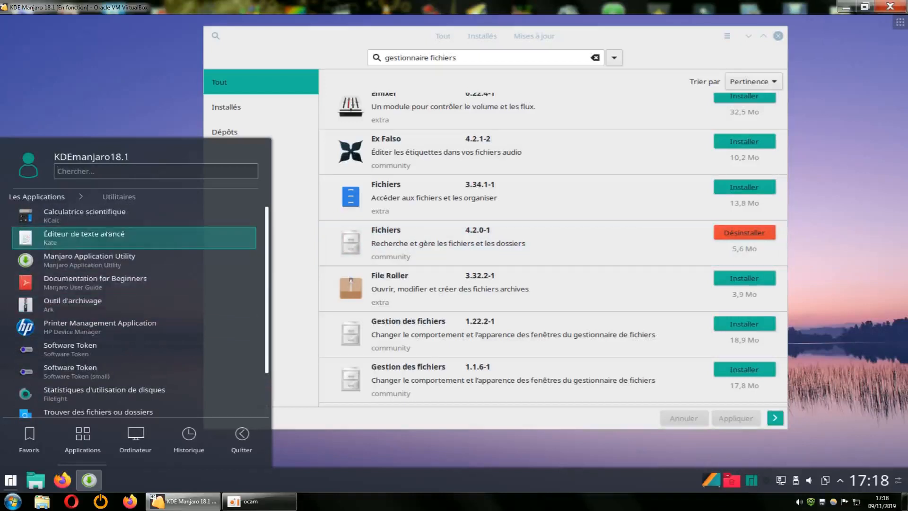
click(46, 197)
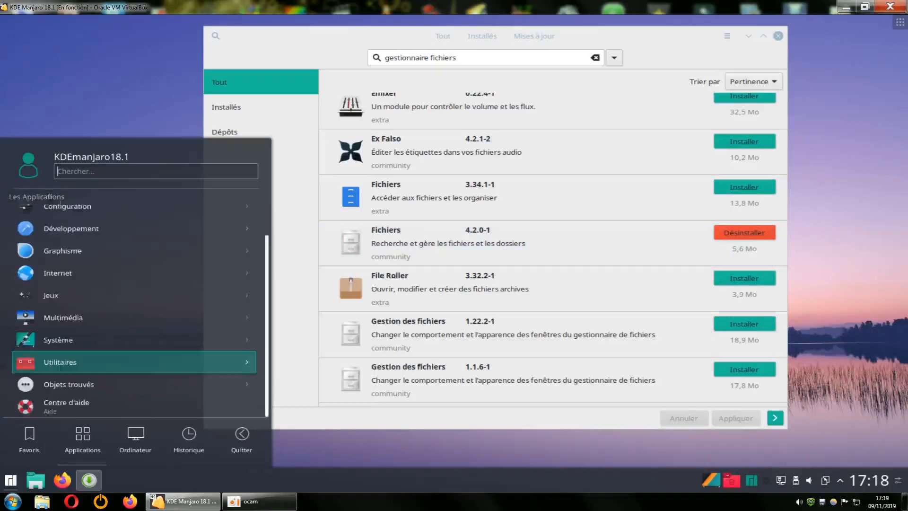
Open the Système category and scroll to the Dolphin and Fichiers file manager entries
click(68, 349)
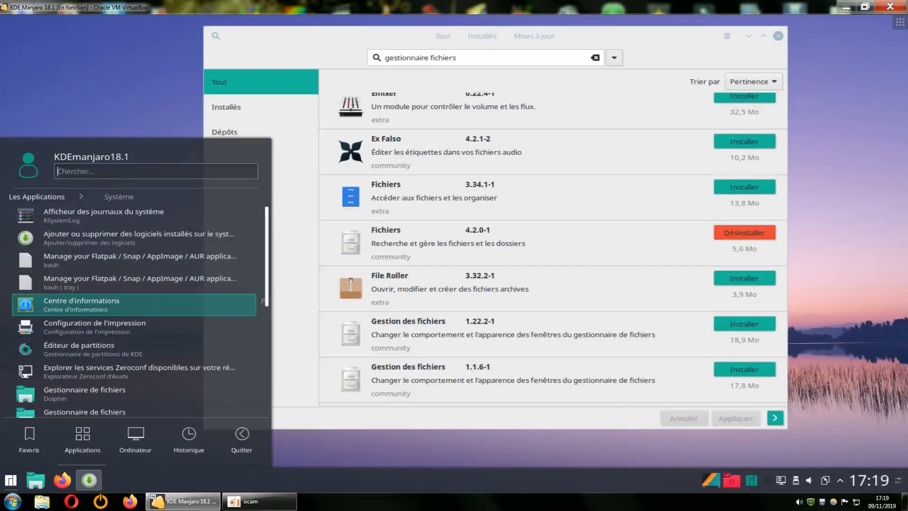
scroll(266, 331, down, 2)
drag(266, 334, 266, 357)
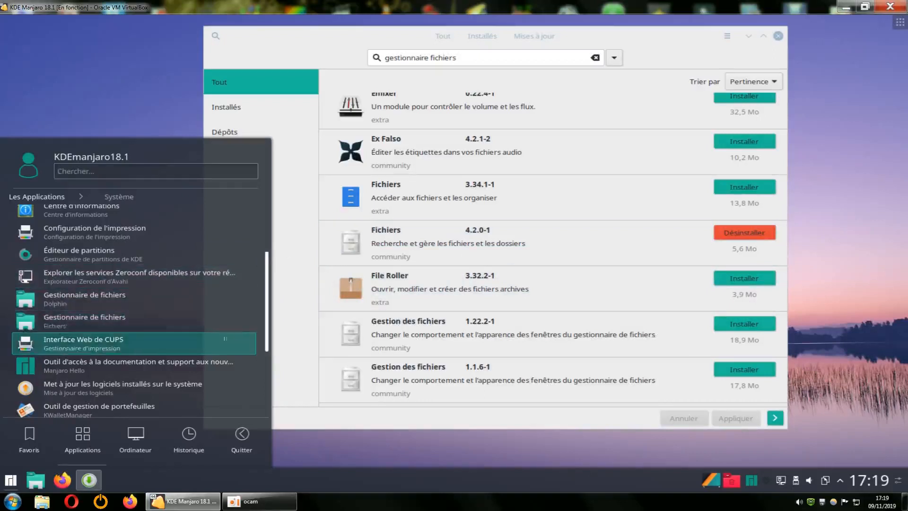
scroll(262, 390, down, 2)
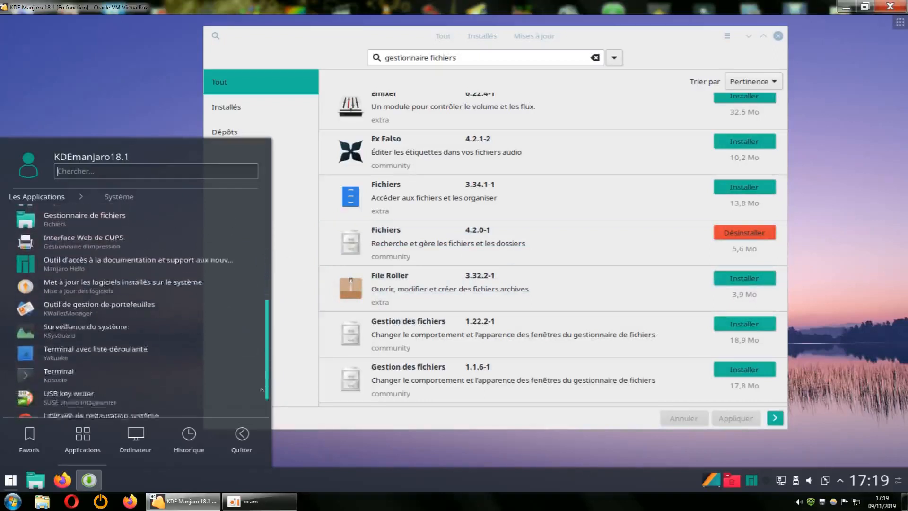
scroll(262, 369, up, 3)
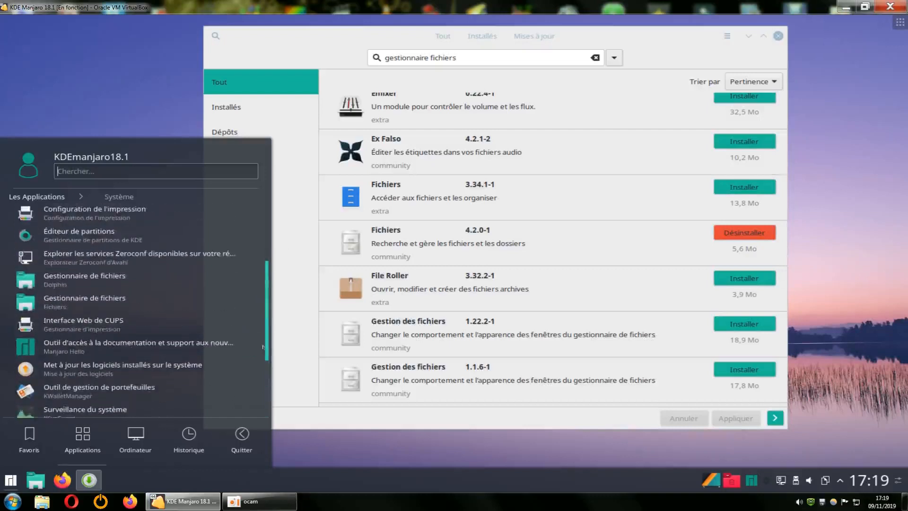
Launch Fichiers and inspect the home folder's empty-area context menu
click(94, 302)
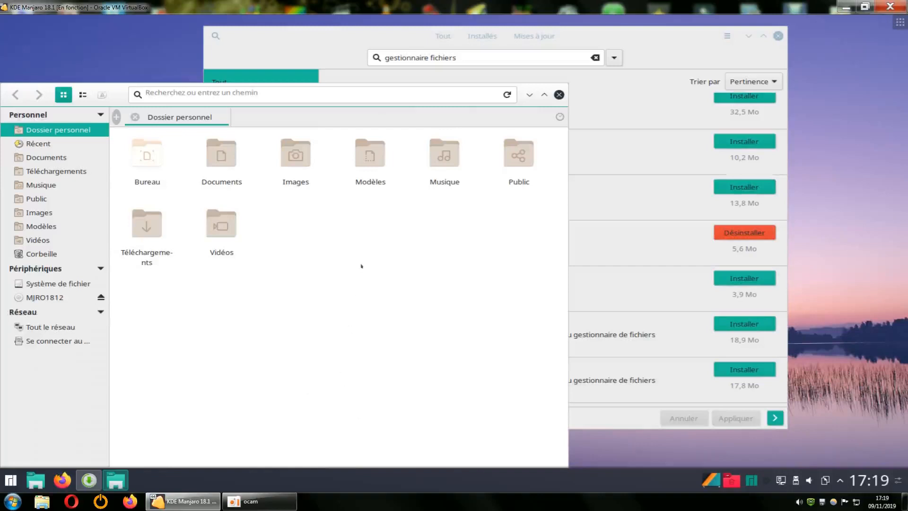
right_click(361, 266)
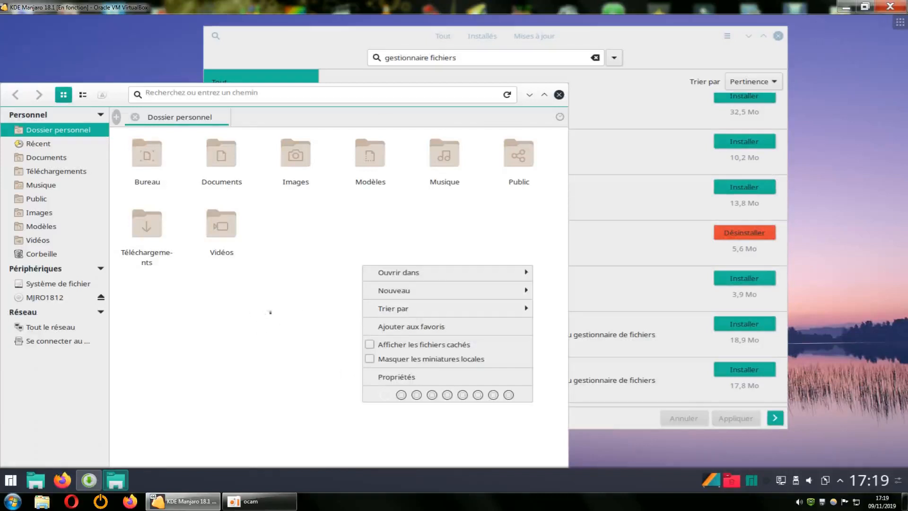
click(282, 300)
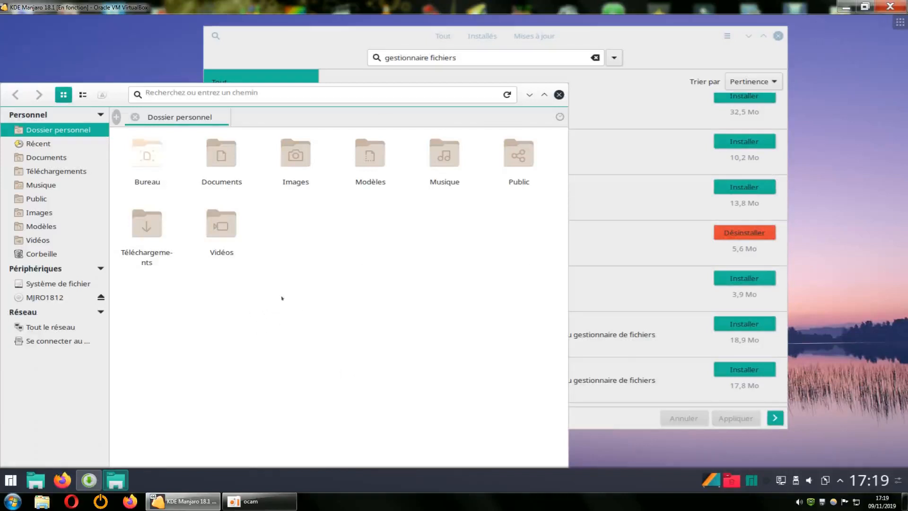
right_click(329, 245)
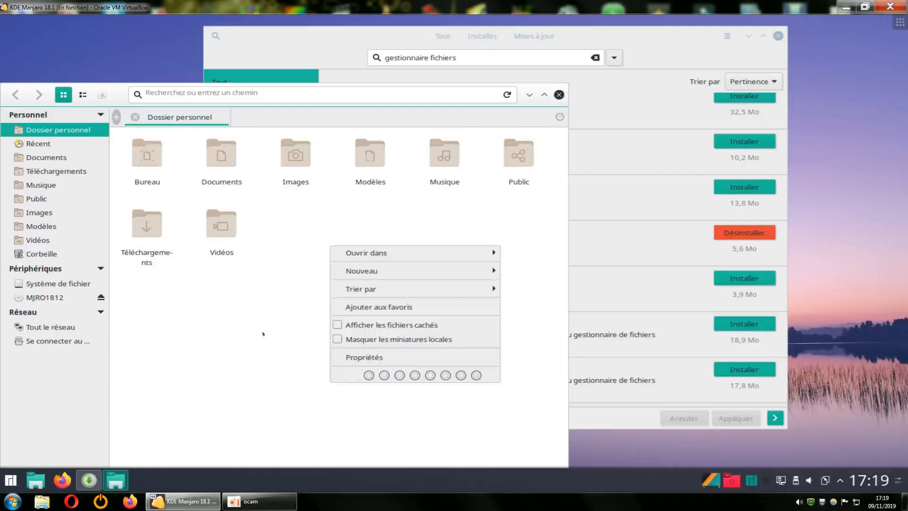
click(306, 300)
right_click(306, 299)
click(240, 336)
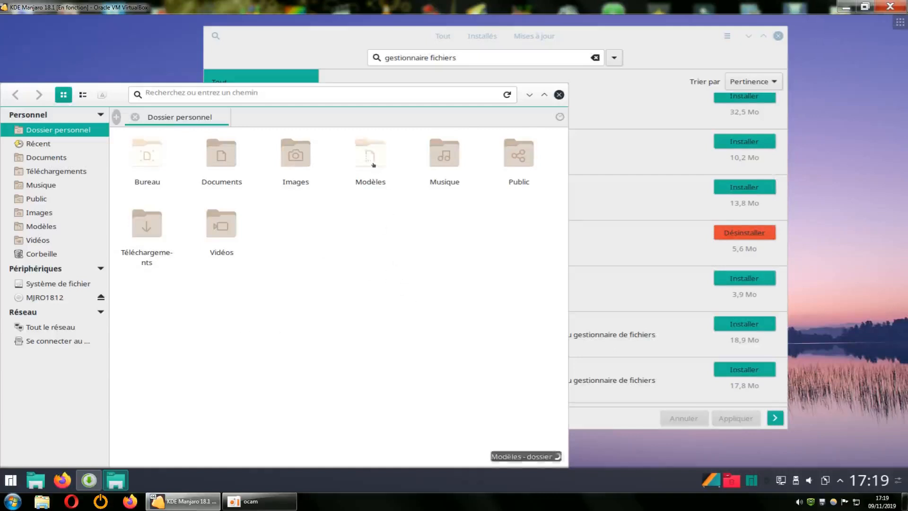
right_click(365, 283)
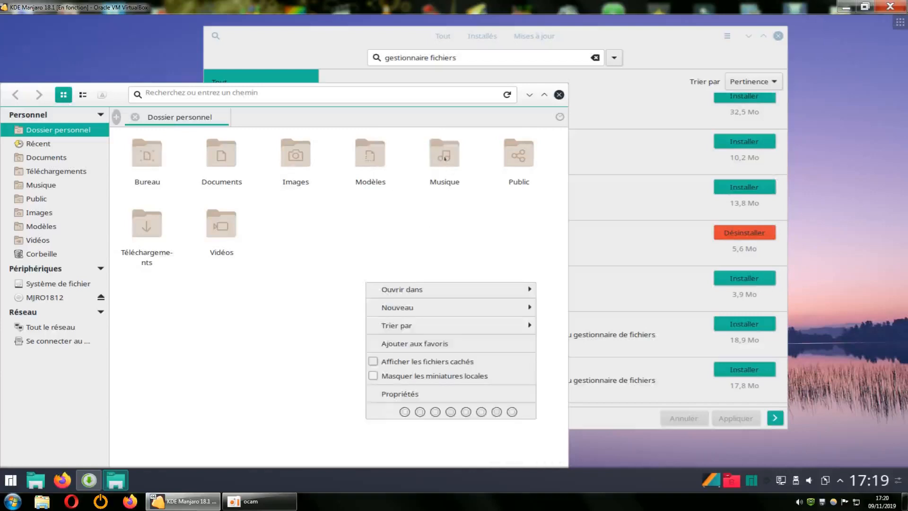
Check the Musique folder's context menu, then close the Fichiers window
click(445, 158)
right_click(445, 159)
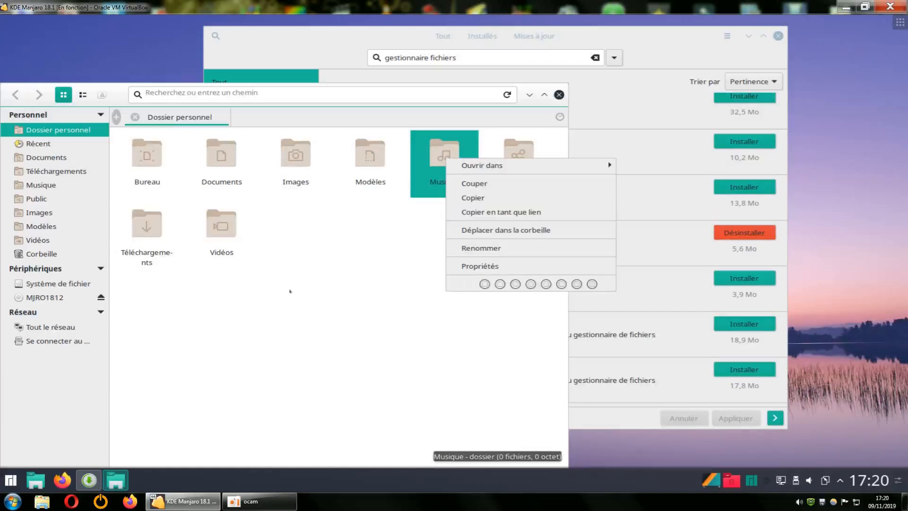
click(330, 275)
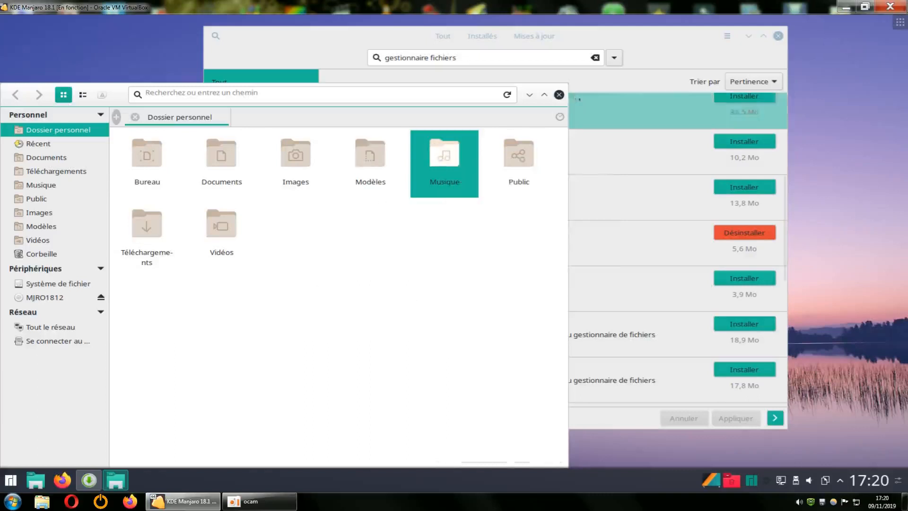
click(559, 94)
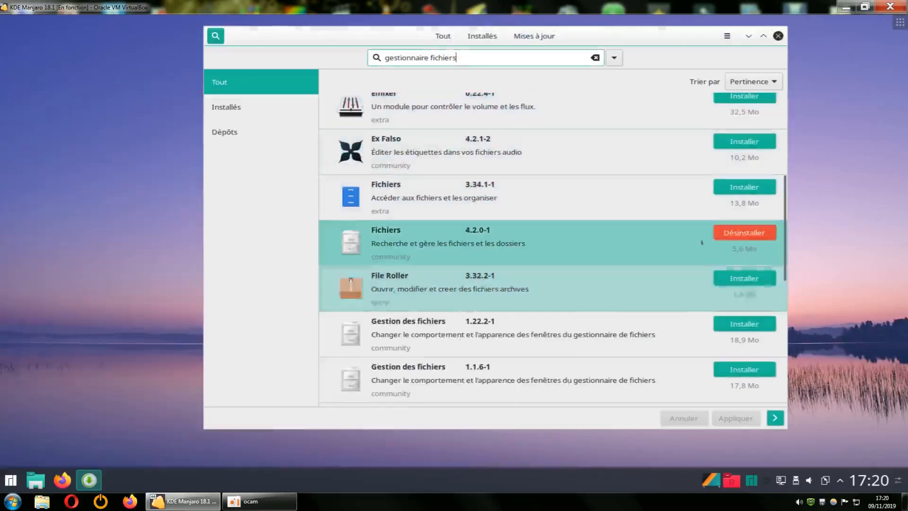
Uninstall Fichiers 4.2.0-1 (pantheon-files) and scroll back through the 'gestionnaire fichiers' results
click(740, 233)
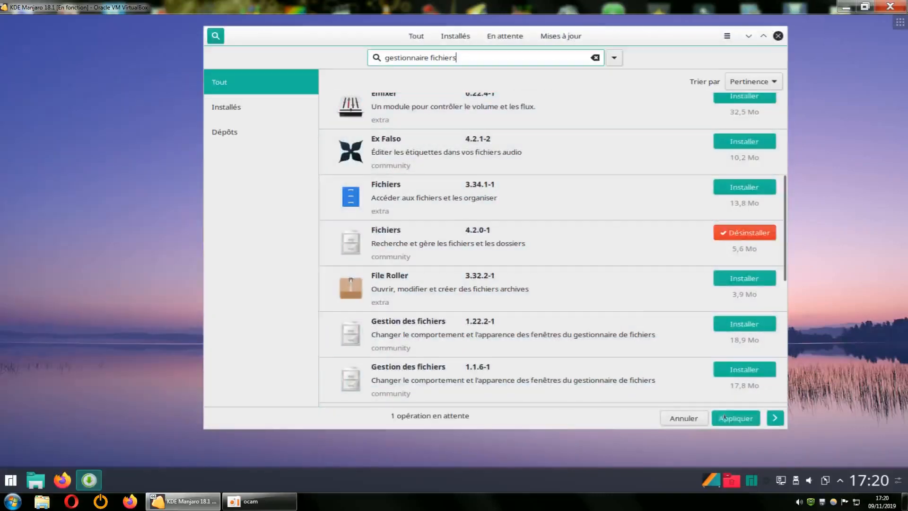
click(735, 418)
click(724, 320)
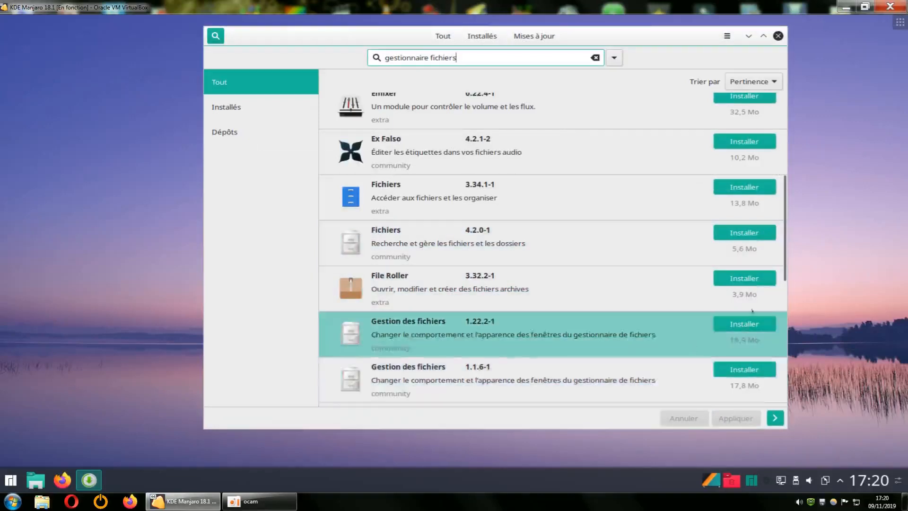
drag(782, 275, 780, 416)
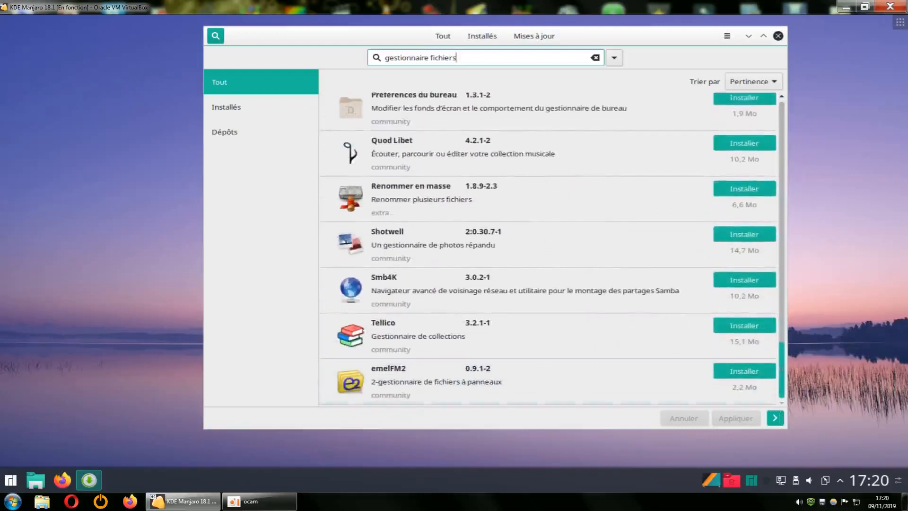
scroll(787, 348, up, 3)
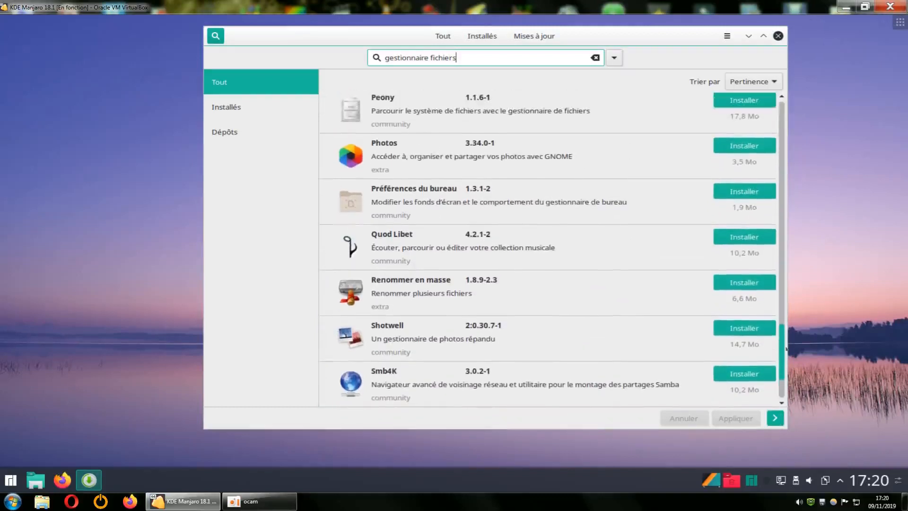
scroll(787, 349, up, 3)
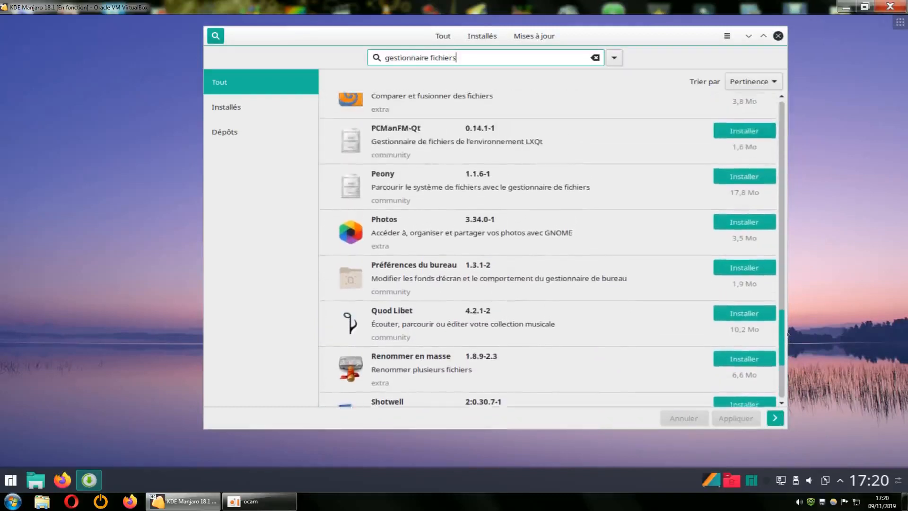
scroll(787, 334, up, 2)
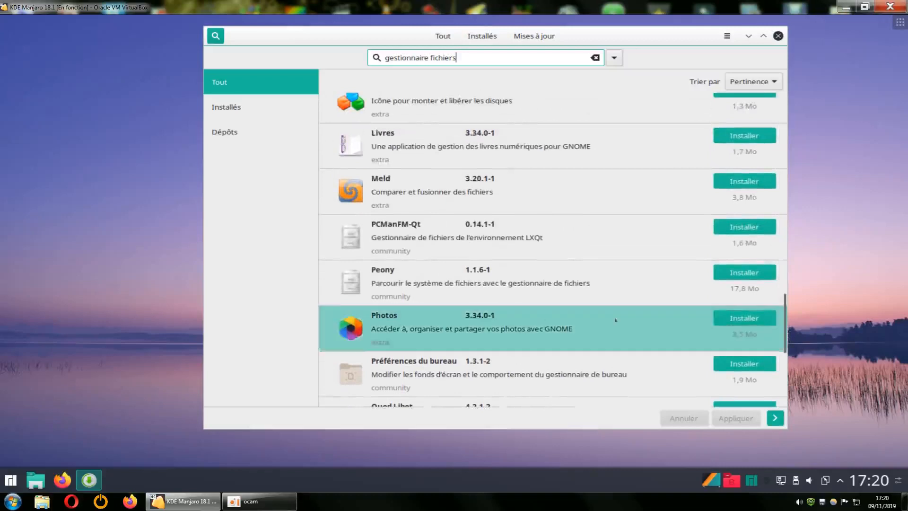
View Peony's details, then install Peony 1.1.6-1 with its dependencies
click(385, 281)
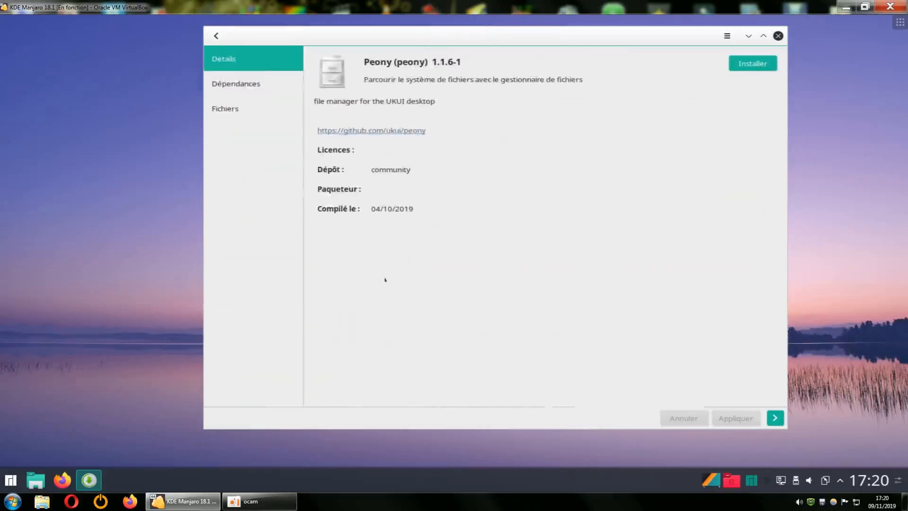
click(216, 36)
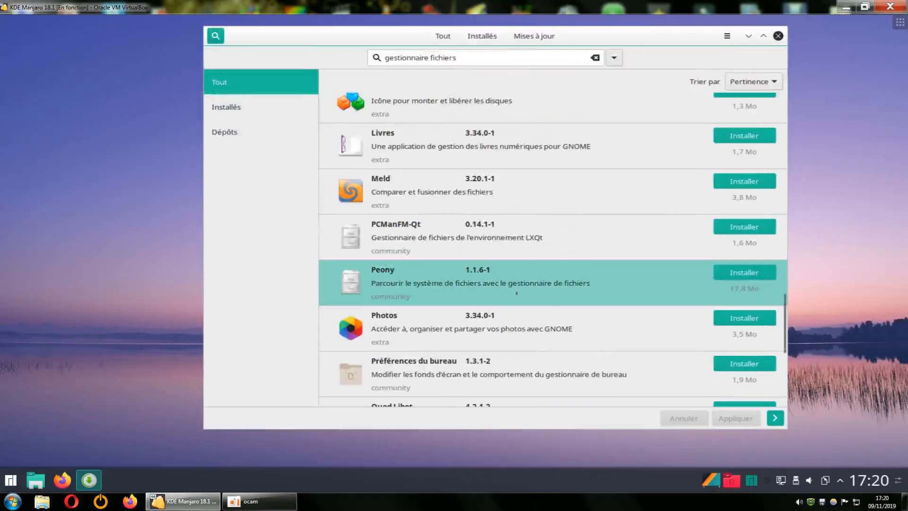
click(730, 274)
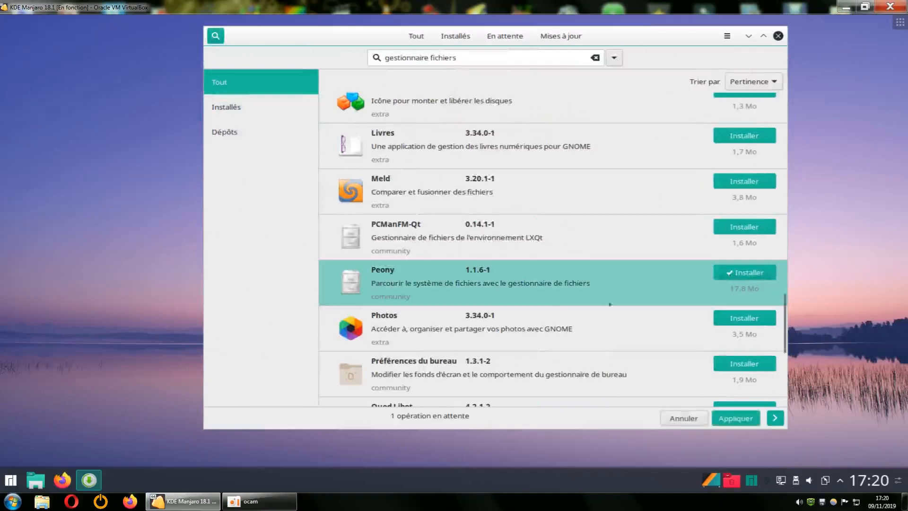
click(733, 418)
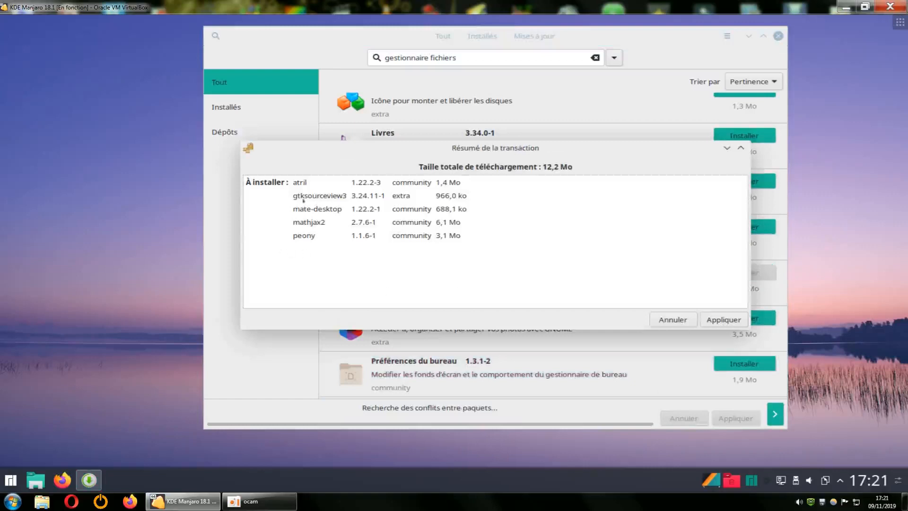
click(724, 321)
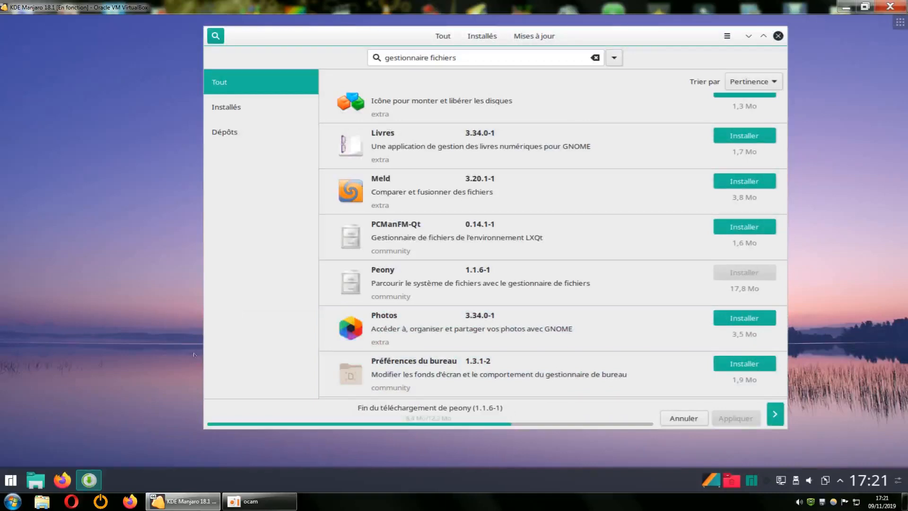
Browse the Utilitaires and Système categories in the application launcher
click(11, 480)
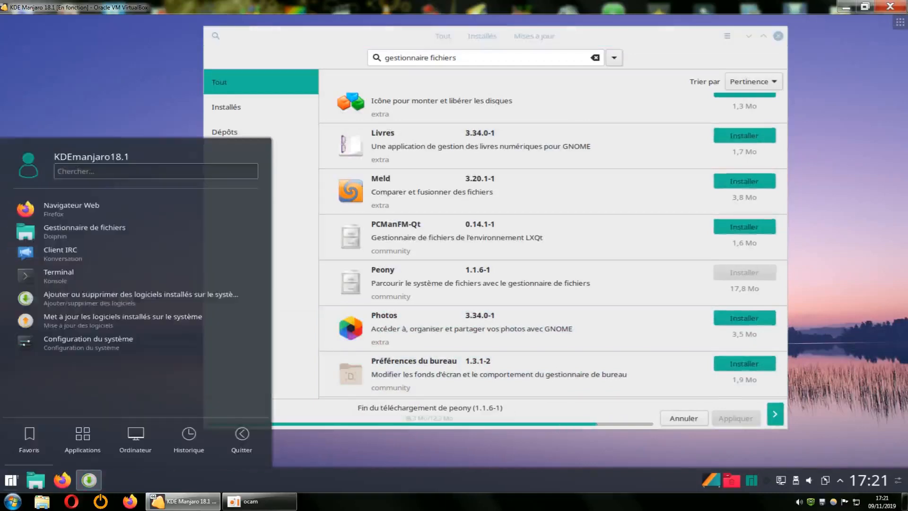
click(79, 437)
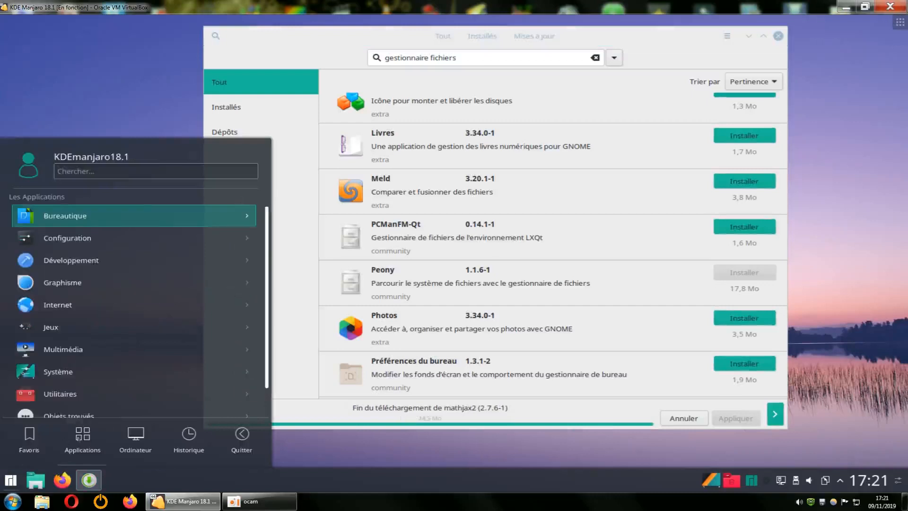
click(66, 385)
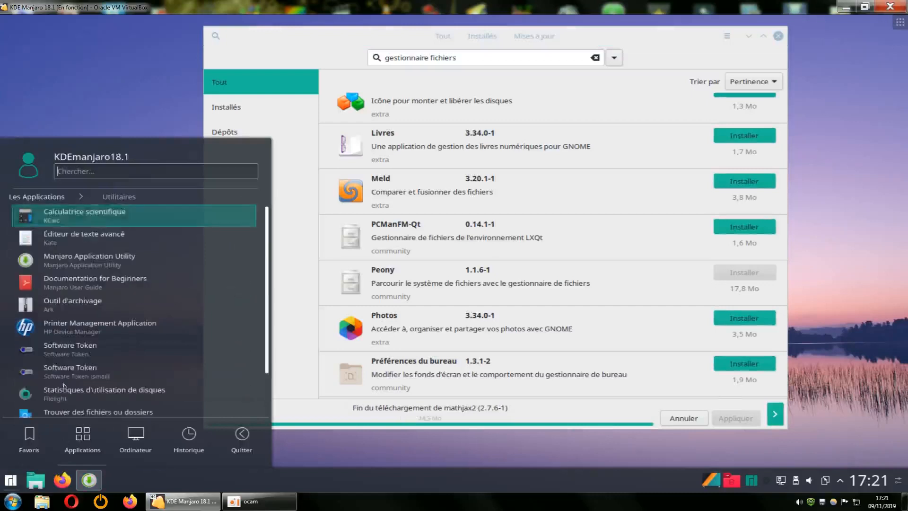
scroll(138, 344, down, 2)
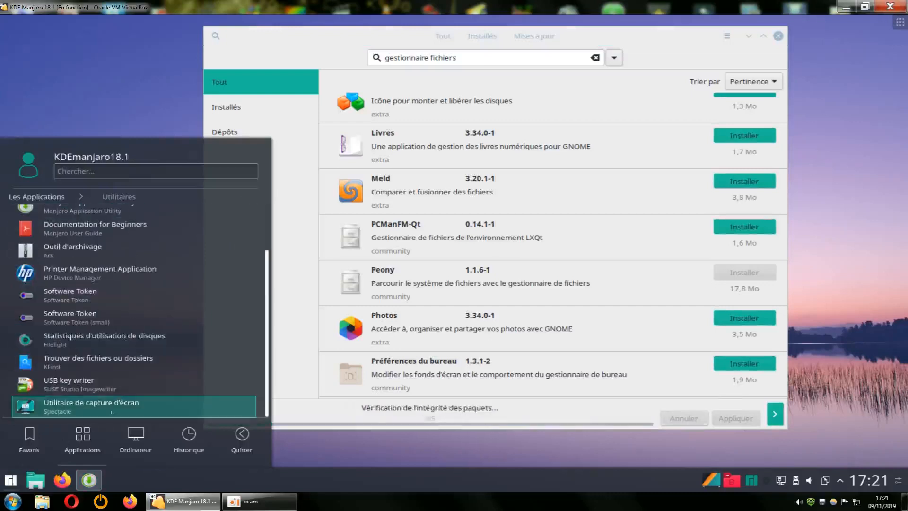
click(56, 197)
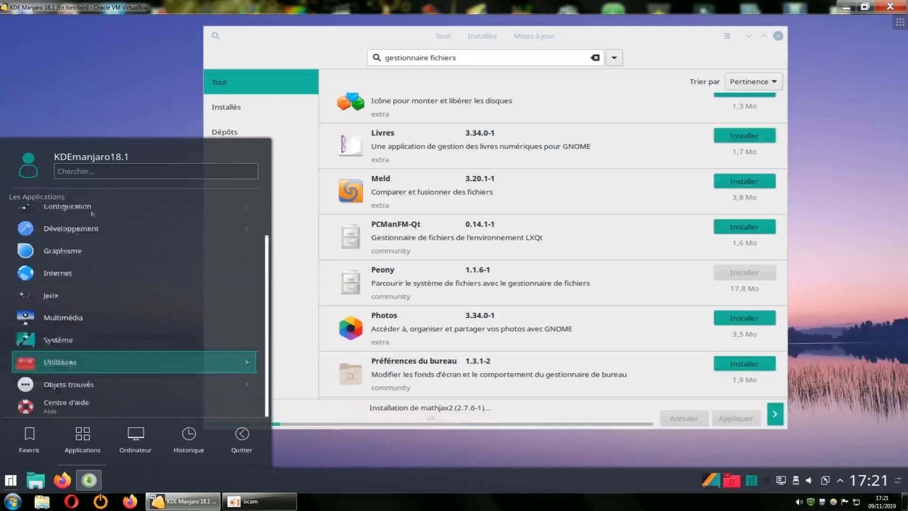
click(74, 350)
scroll(83, 345, down, 5)
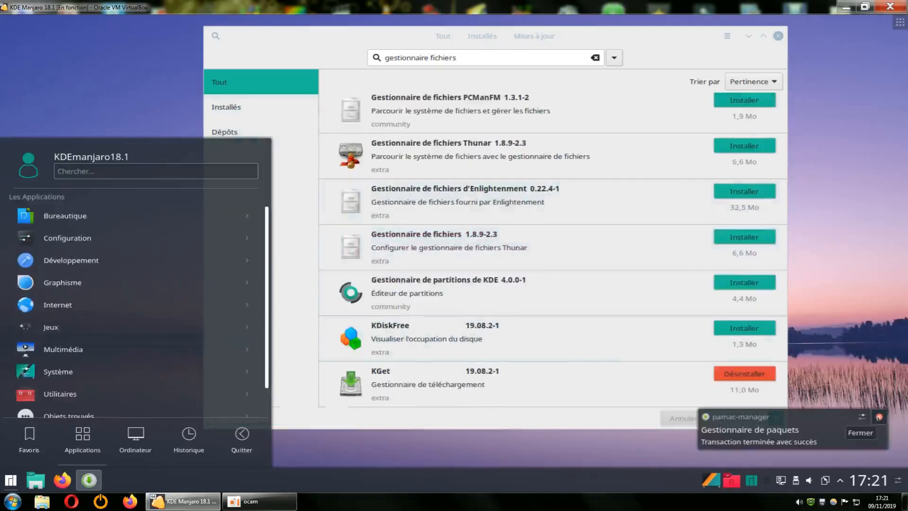
Dismiss the transaction notification and reopen Utilitaires to find Navigateur de fichiers (Peony)
click(879, 417)
click(849, 313)
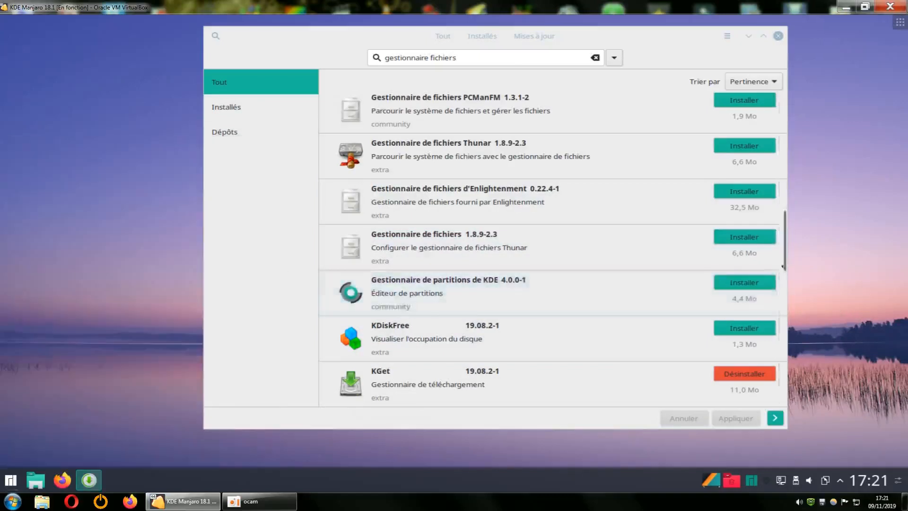
drag(782, 244, 779, 321)
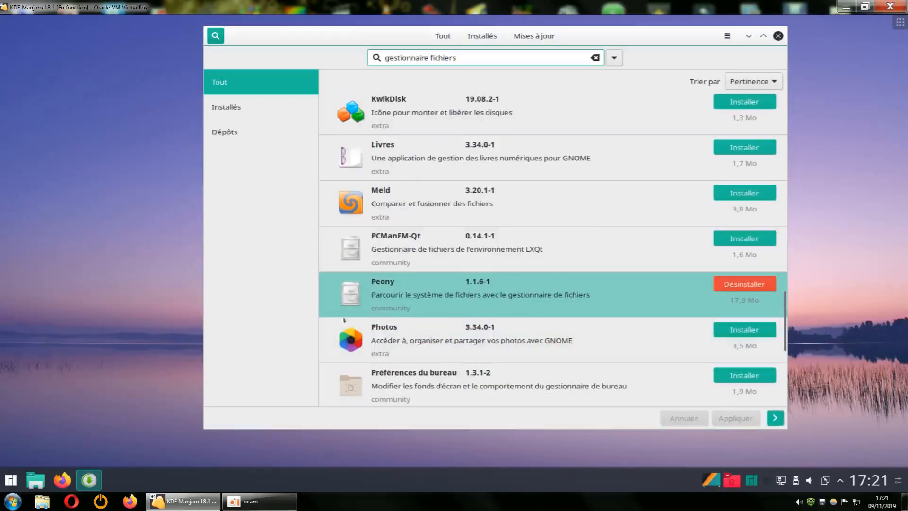
click(9, 482)
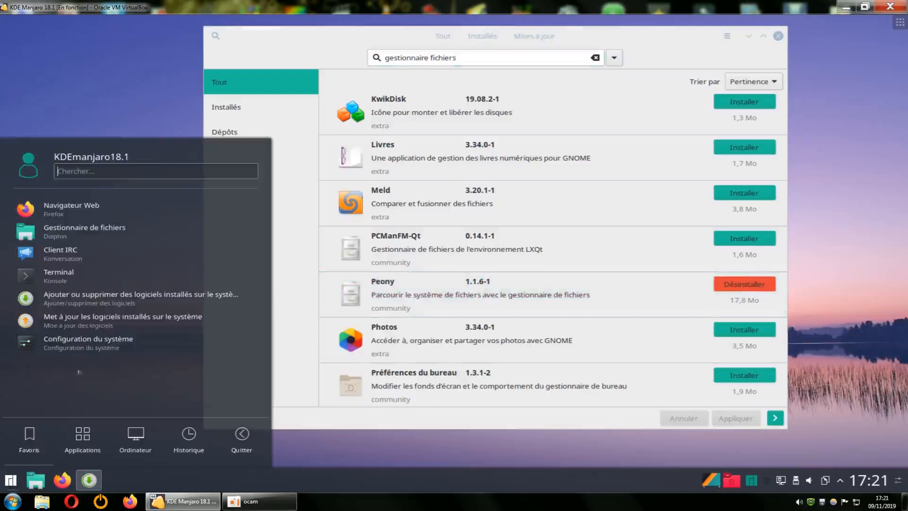
mouse_move(83, 438)
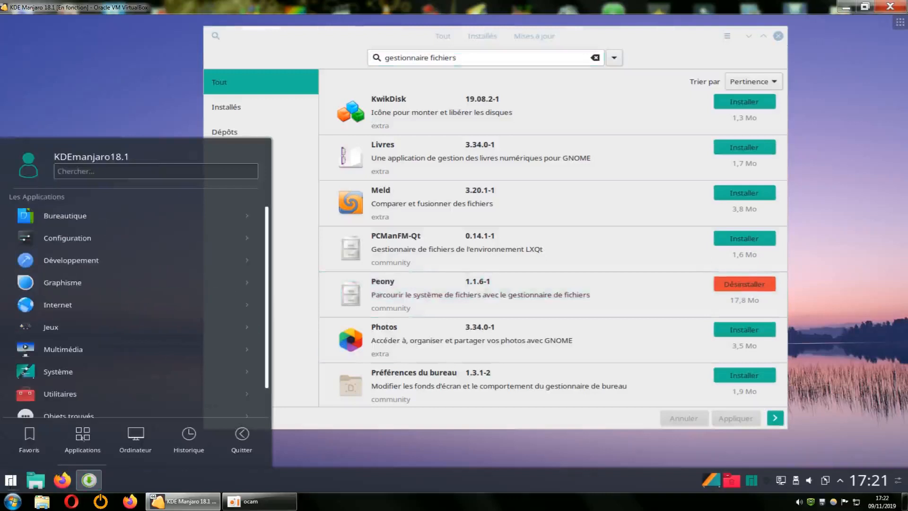
click(142, 383)
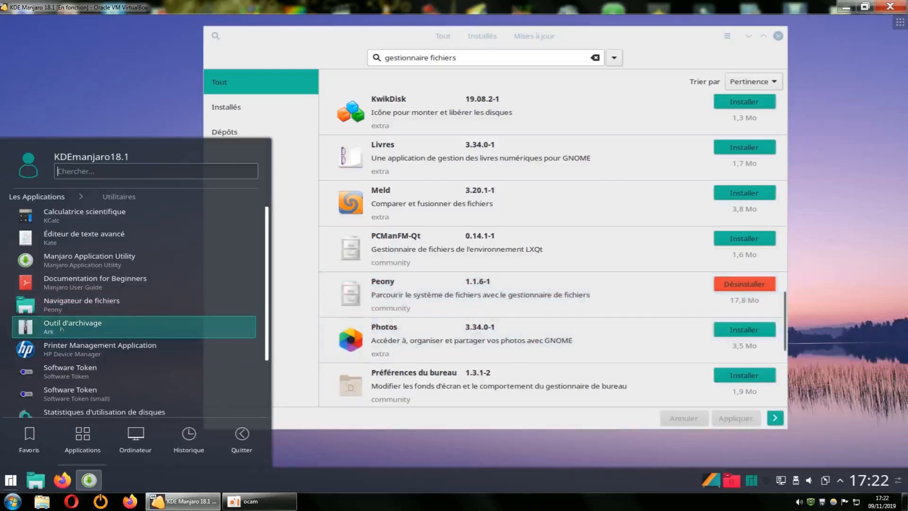
Launch Peony, move its window up-right, and inspect the empty-area context menu
click(70, 302)
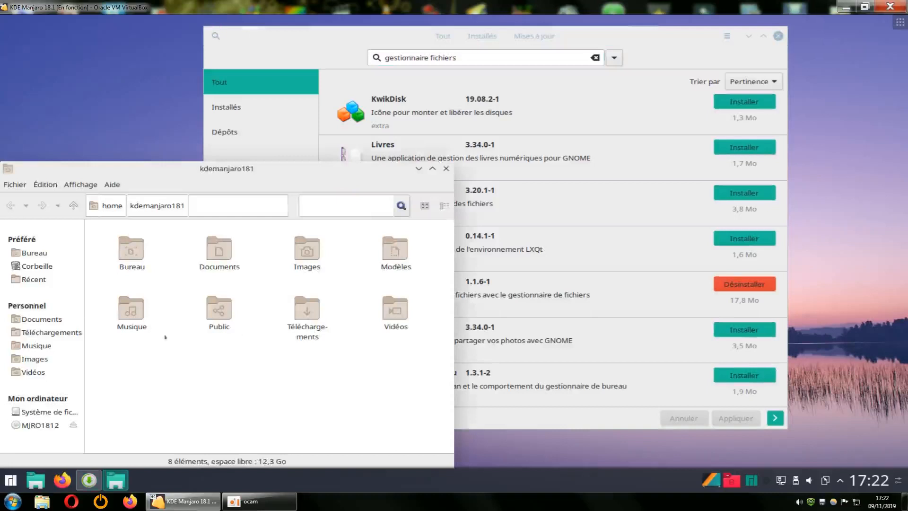
drag(347, 171, 383, 46)
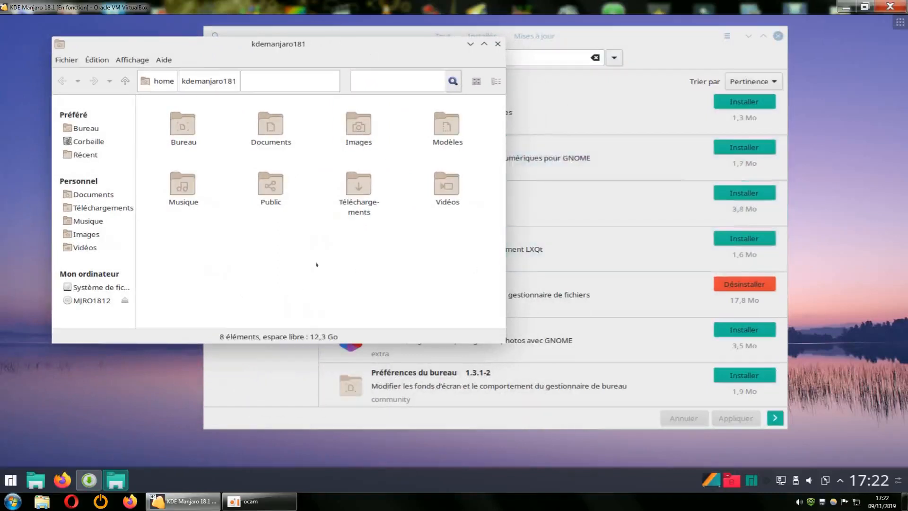
right_click(346, 250)
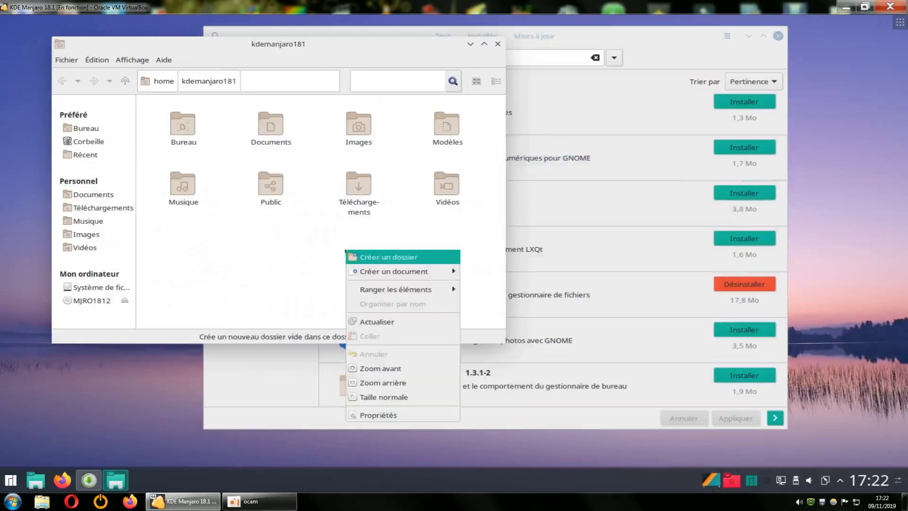
click(281, 239)
right_click(280, 239)
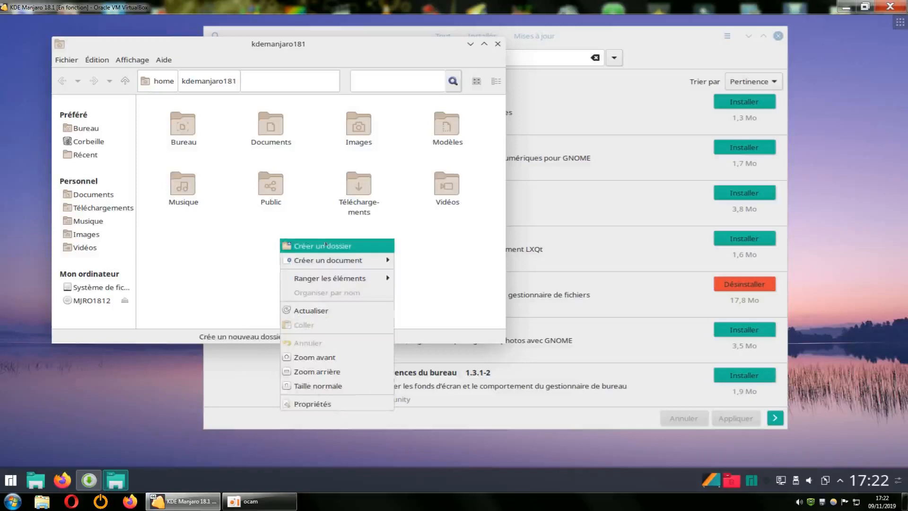
mouse_move(334, 277)
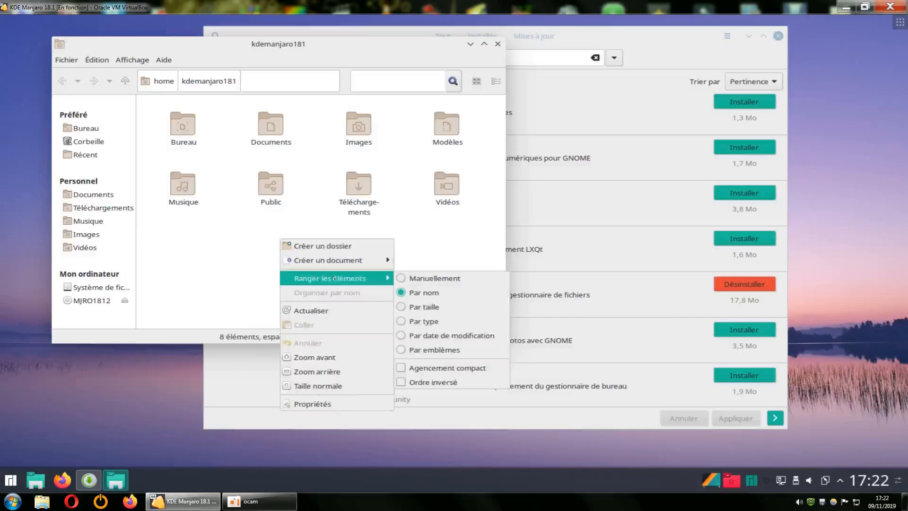
click(429, 255)
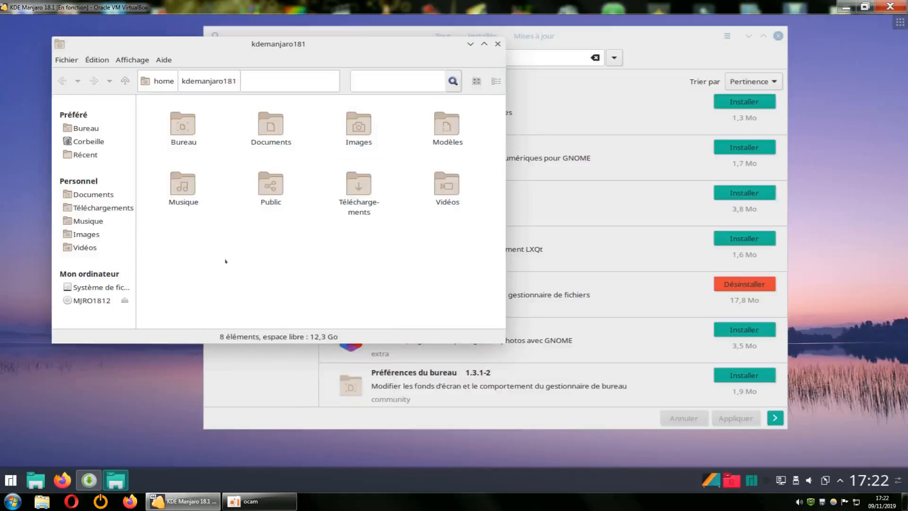
Open the Téléchargements folder, close Peony, and select the Peony package row in Pamac
double_click(355, 187)
right_click(345, 192)
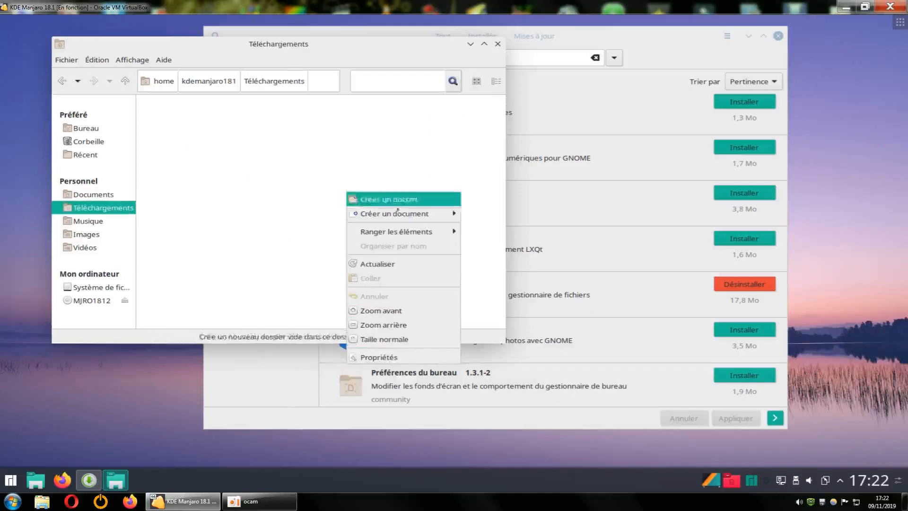
key(Escape)
click(497, 44)
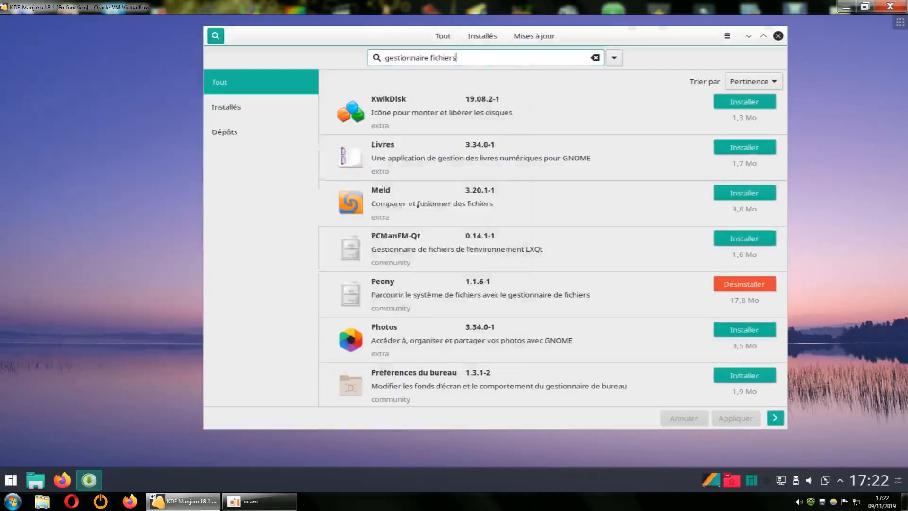
click(332, 312)
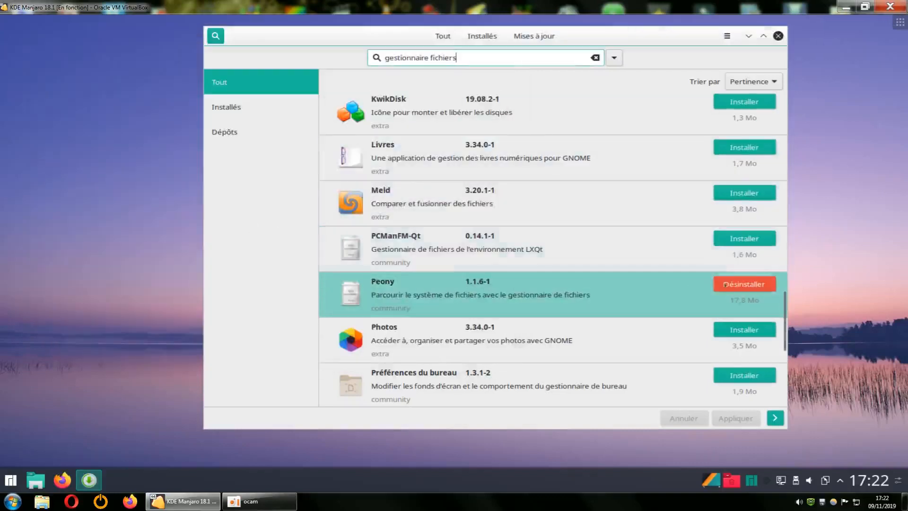
Remove the Peony 1.1.6-1 package and close the software manager
click(744, 284)
click(731, 420)
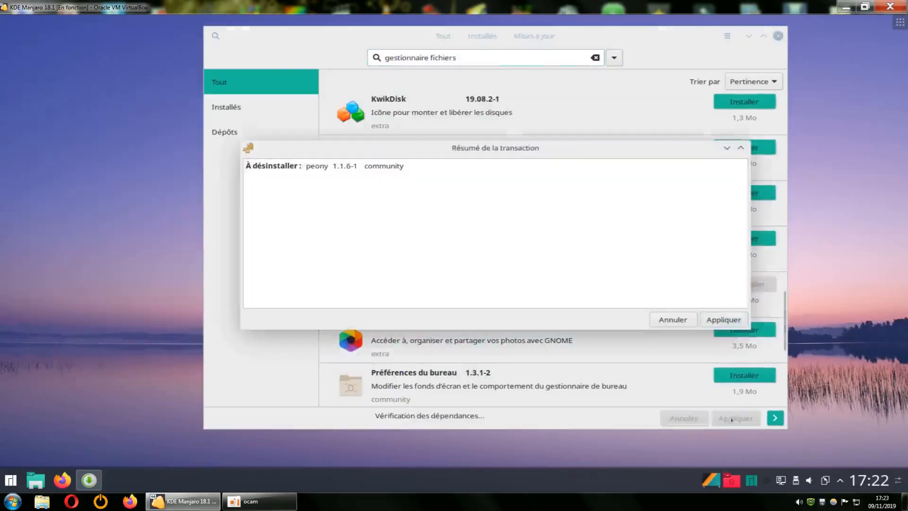
click(724, 323)
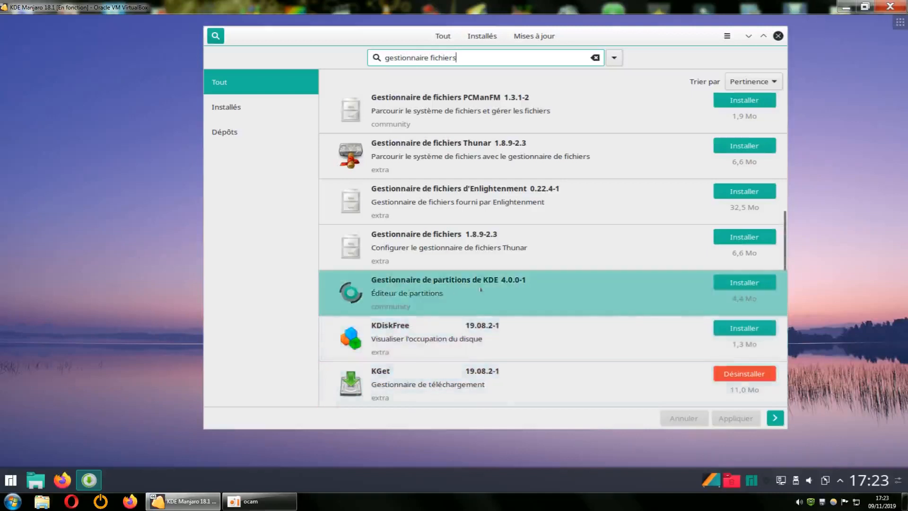
click(778, 36)
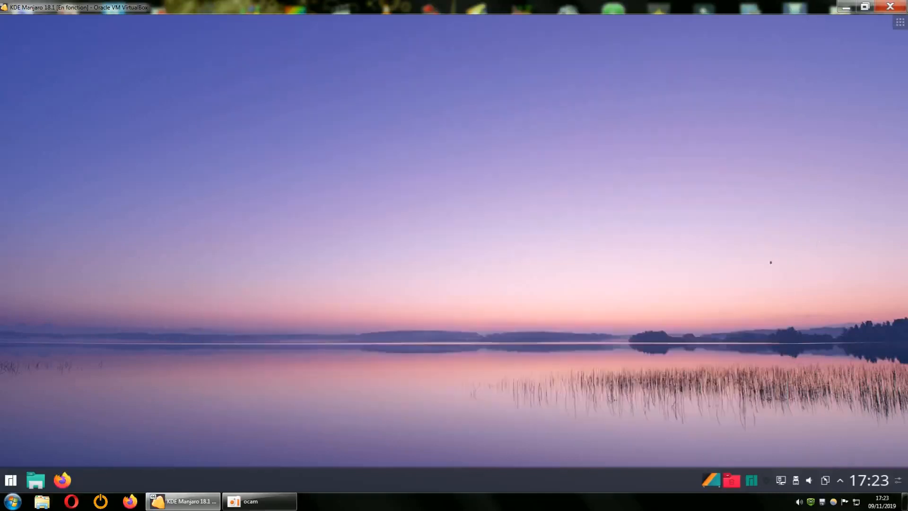
Permanently empty the trash of its two .desktop files, turning off future confirmation prompts
right_click(732, 482)
click(760, 421)
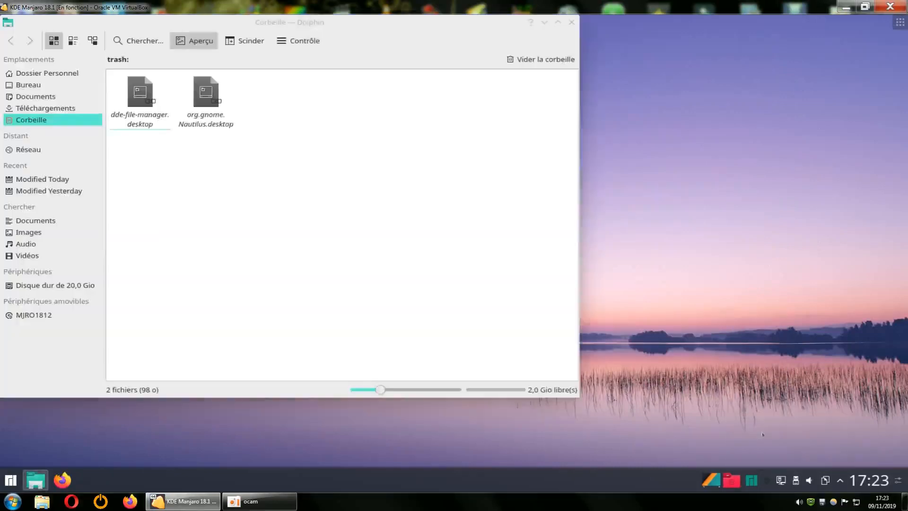
click(543, 63)
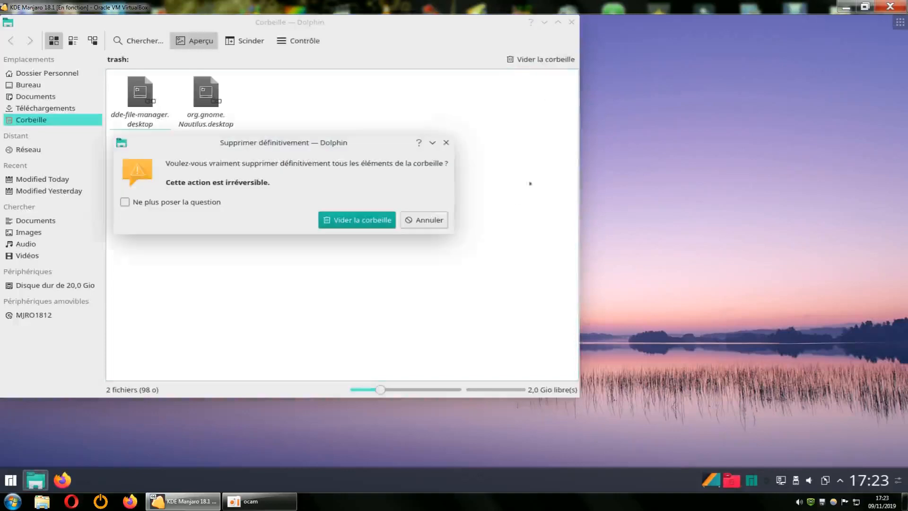
click(125, 202)
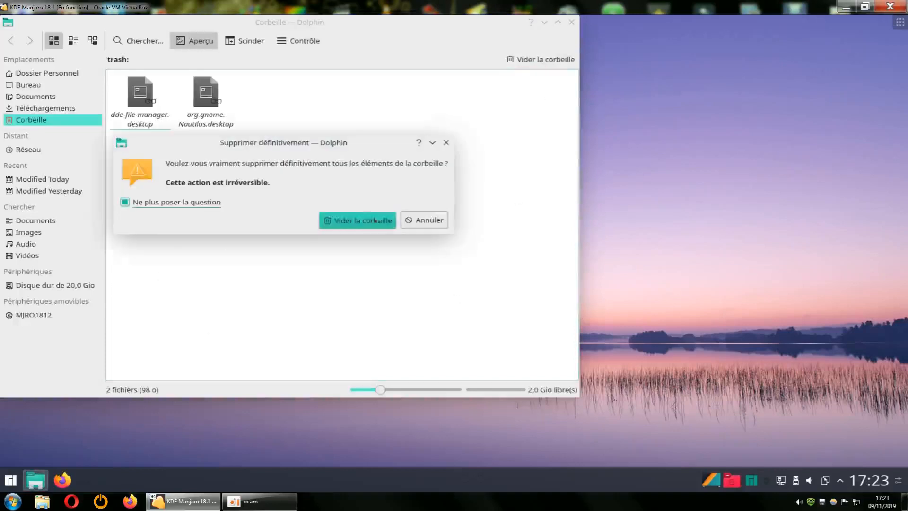
click(375, 220)
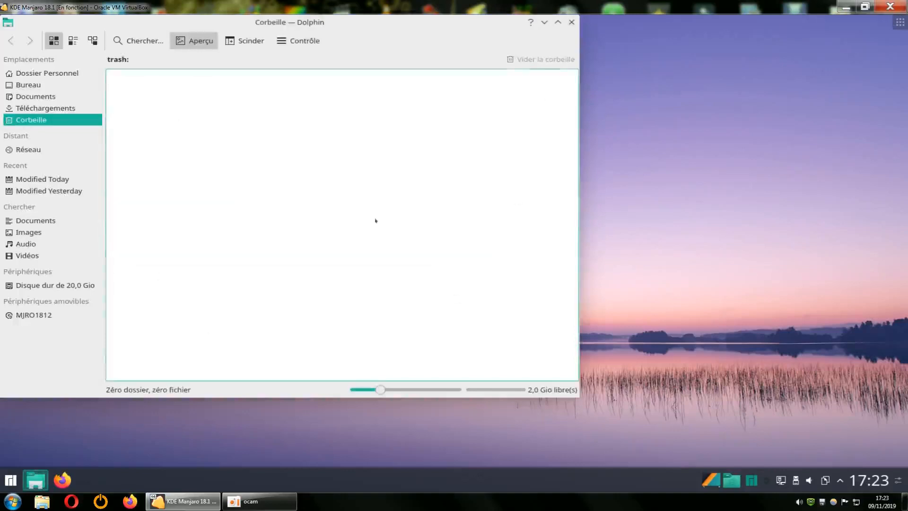
Reopen Dolphin at the home folder, view its actions without choosing one, and minimize the VM
click(572, 23)
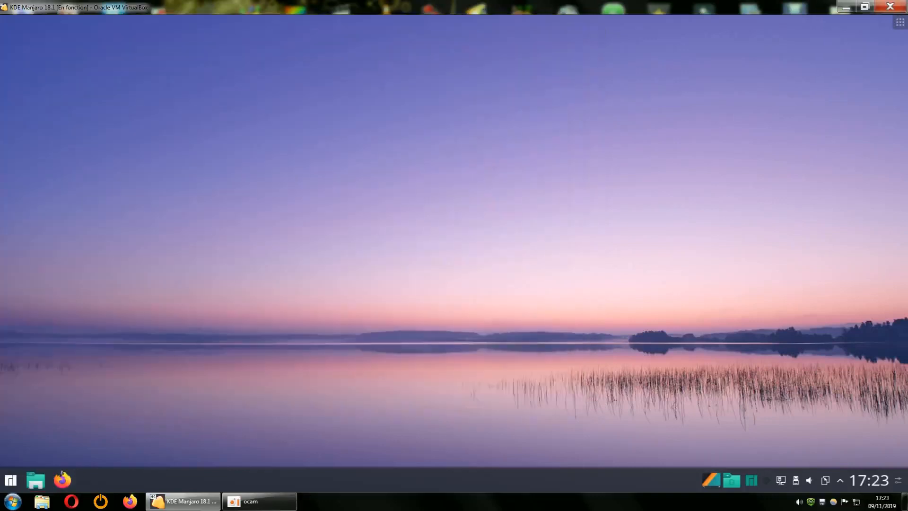
click(36, 480)
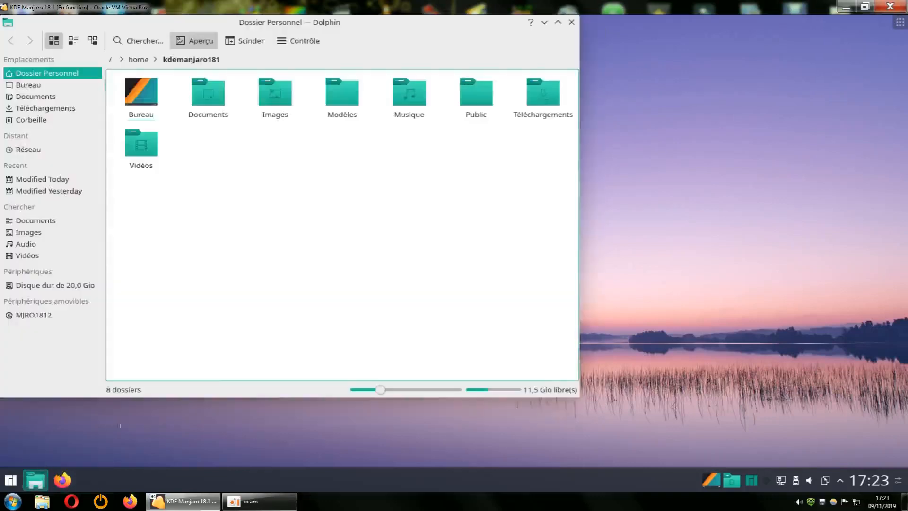
right_click(374, 233)
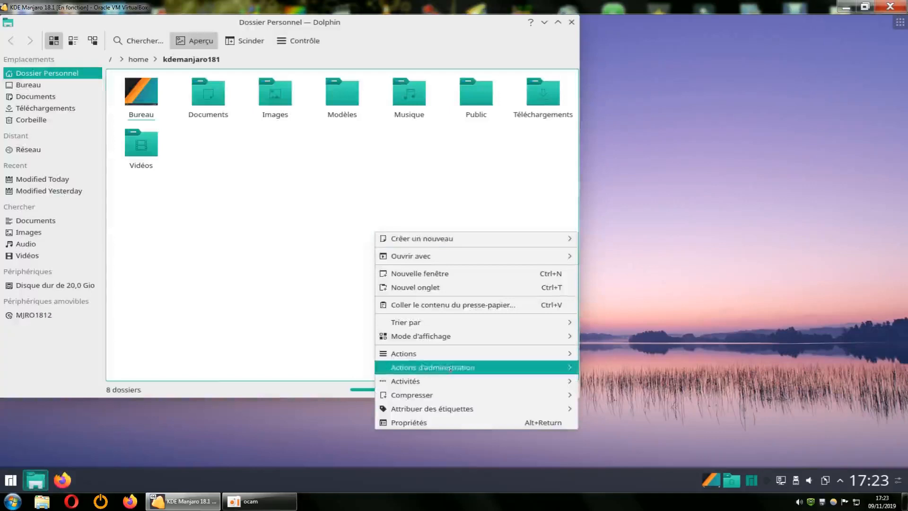
mouse_move(458, 368)
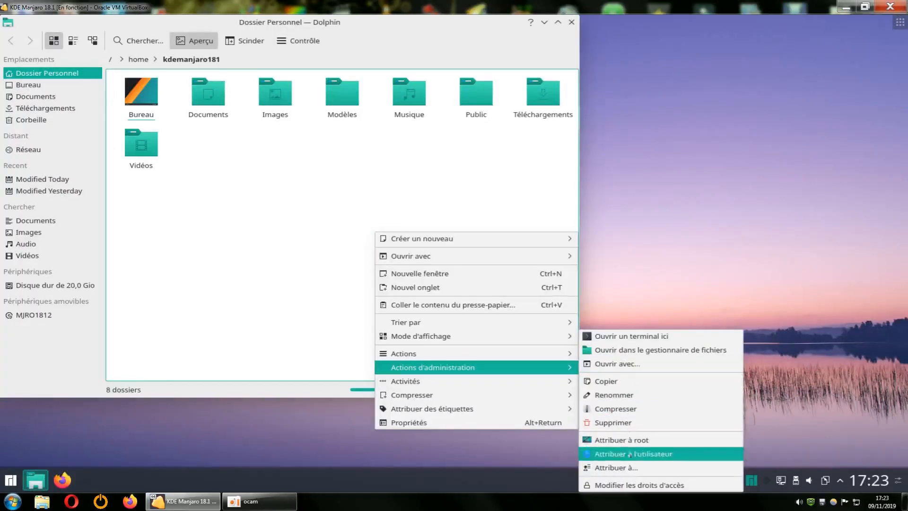
click(618, 236)
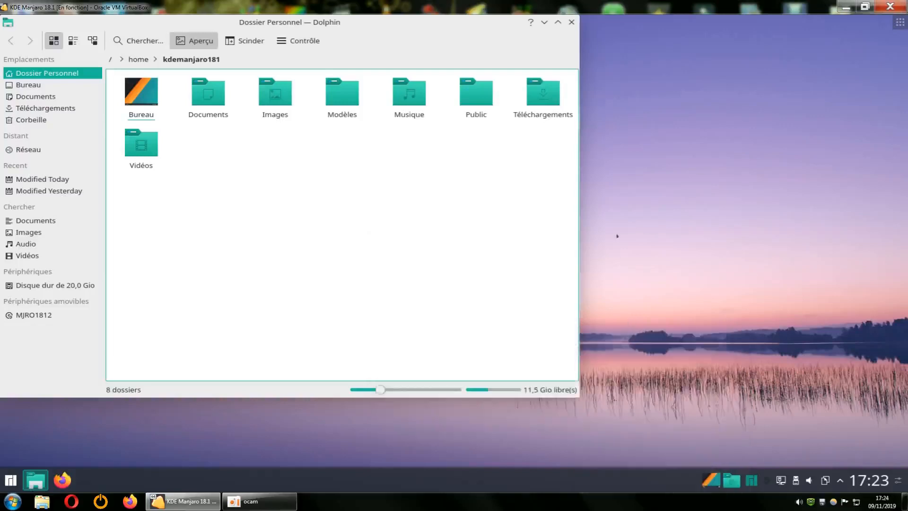
click(847, 7)
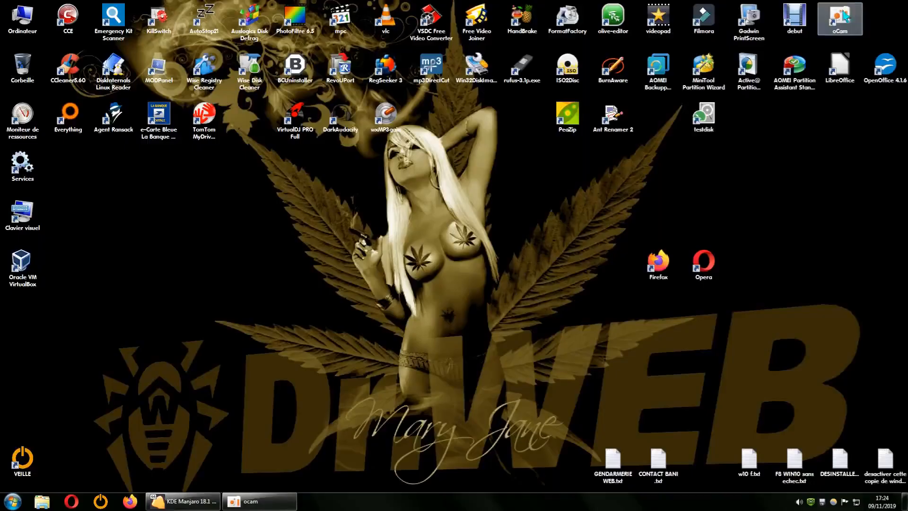
double_click(673, 264)
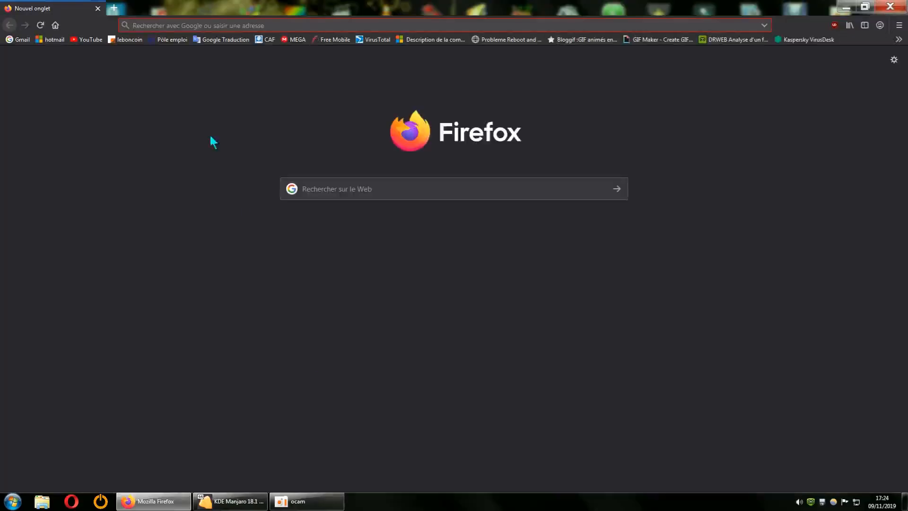
click(90, 40)
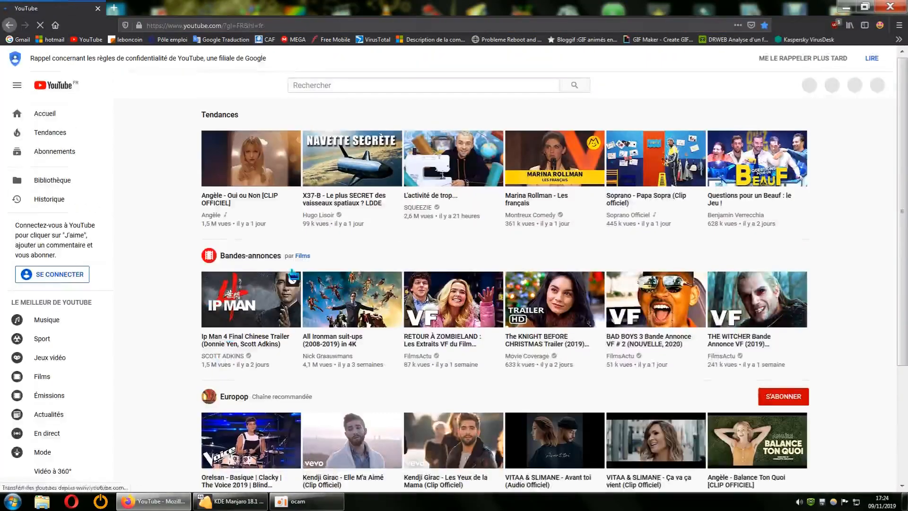
click(302, 90)
text(s)
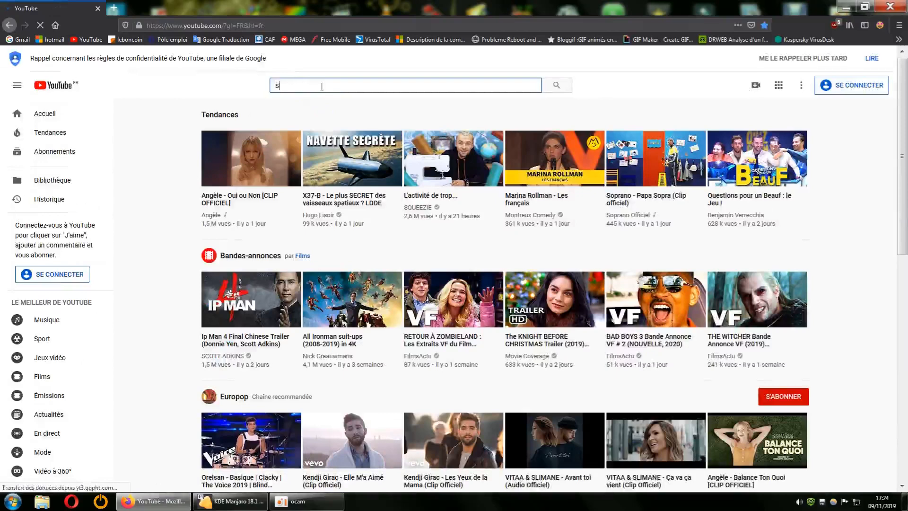
text(bl dvid)
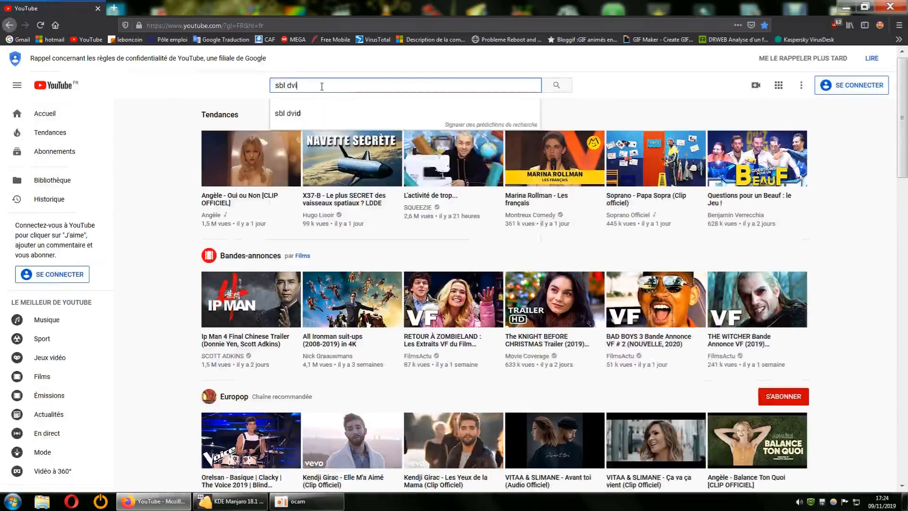
key(Return)
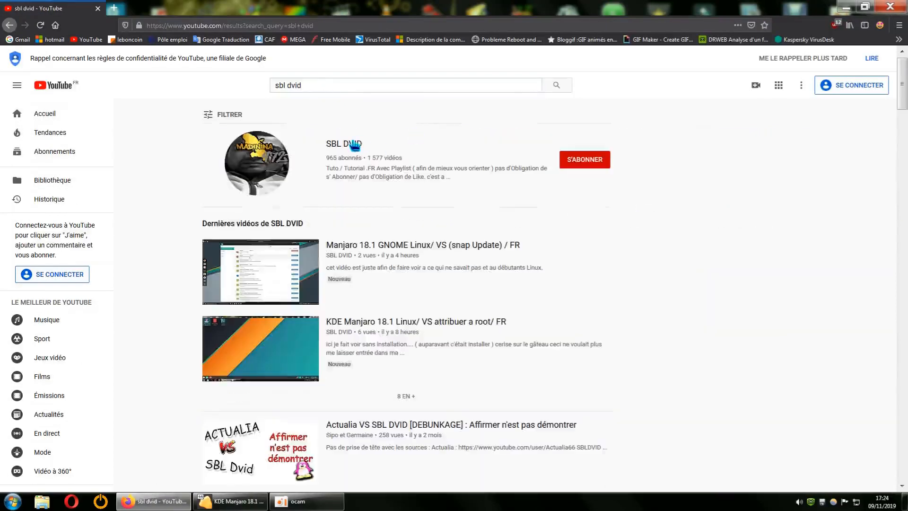
click(354, 144)
click(286, 286)
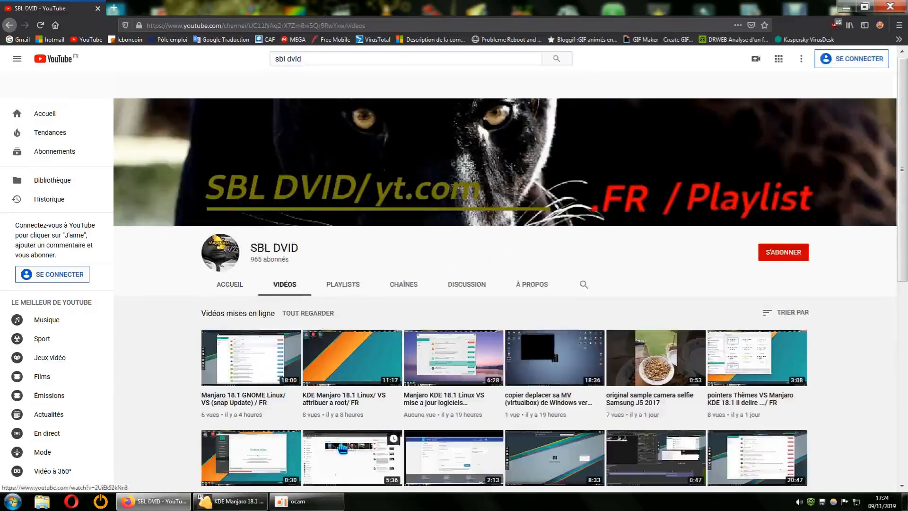
click(352, 366)
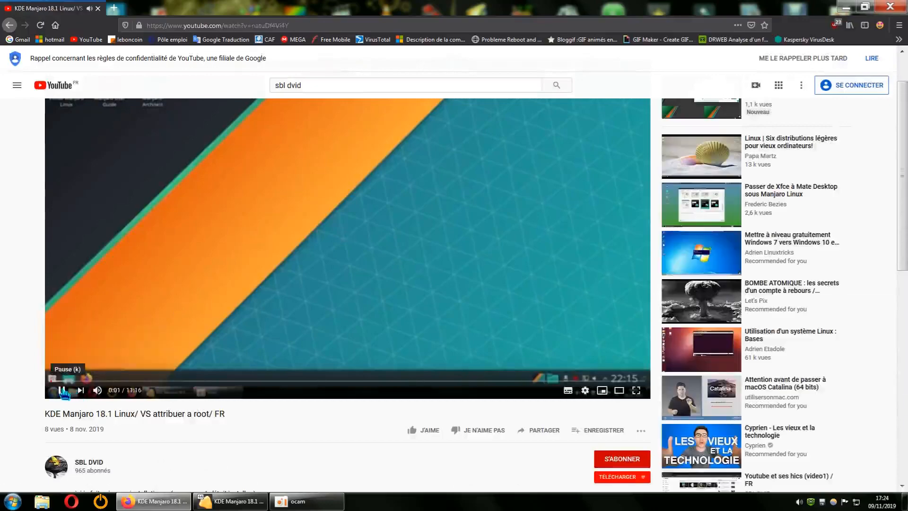
click(61, 390)
scroll(261, 347, down, 1)
scroll(263, 352, down, 1)
click(290, 283)
scroll(371, 404, up, 3)
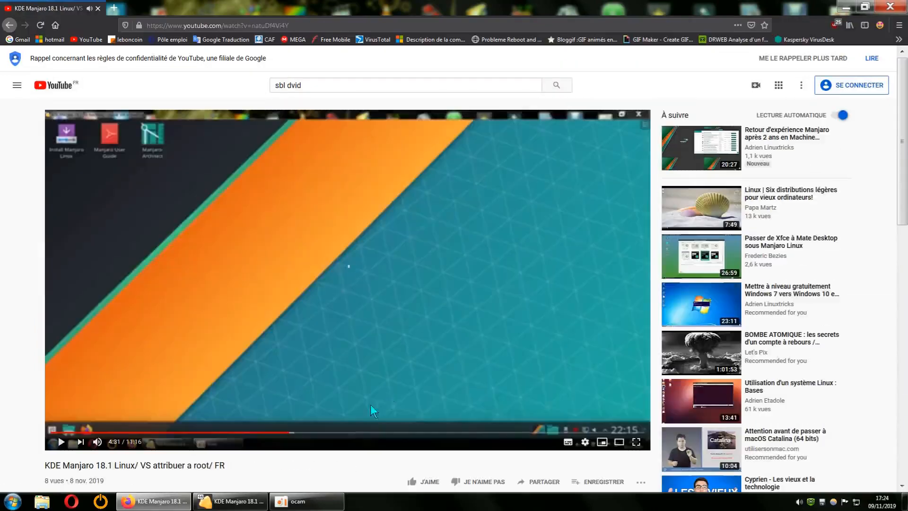
click(513, 432)
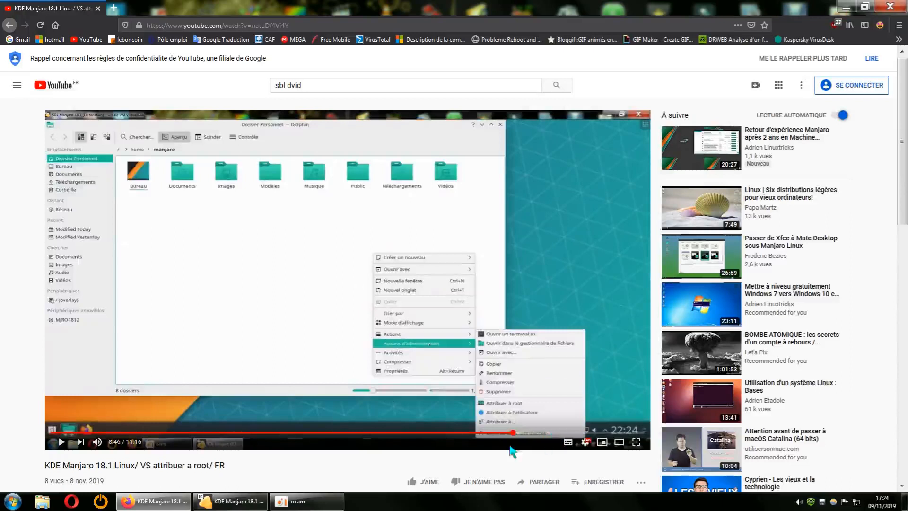
click(534, 432)
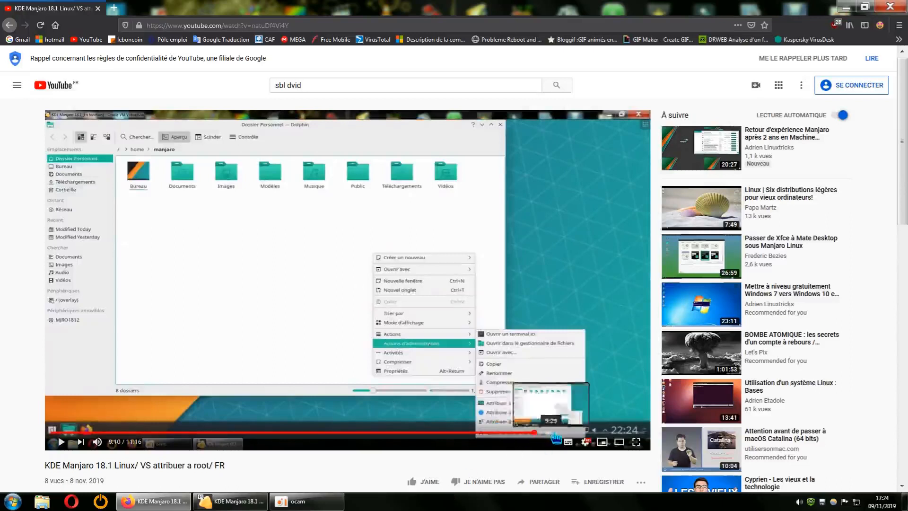
click(544, 433)
click(562, 433)
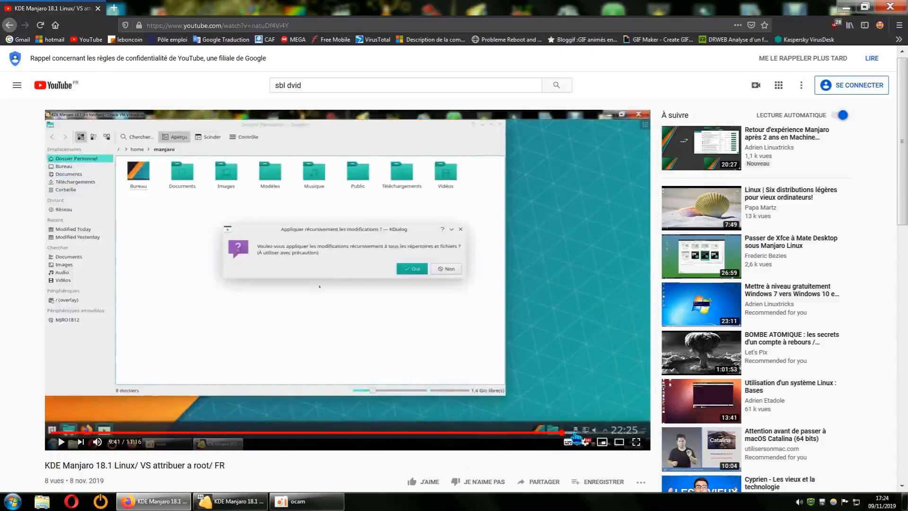
click(578, 432)
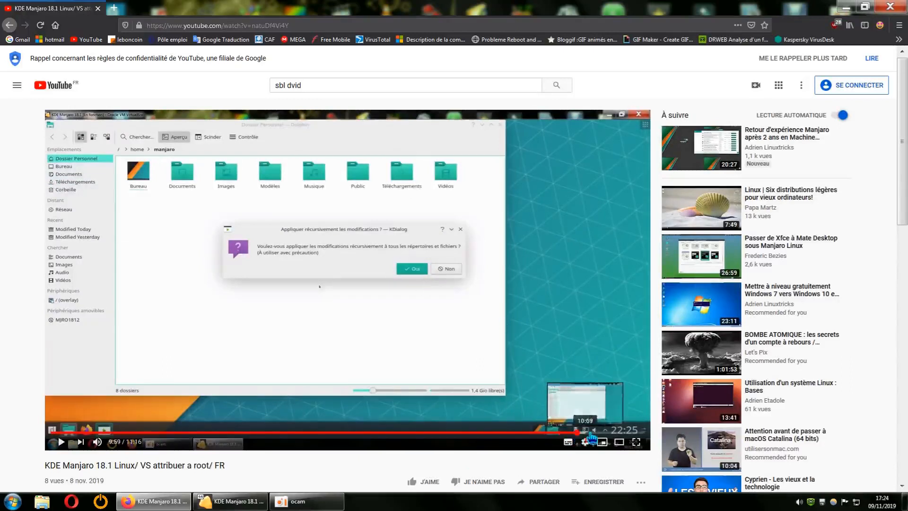
click(594, 432)
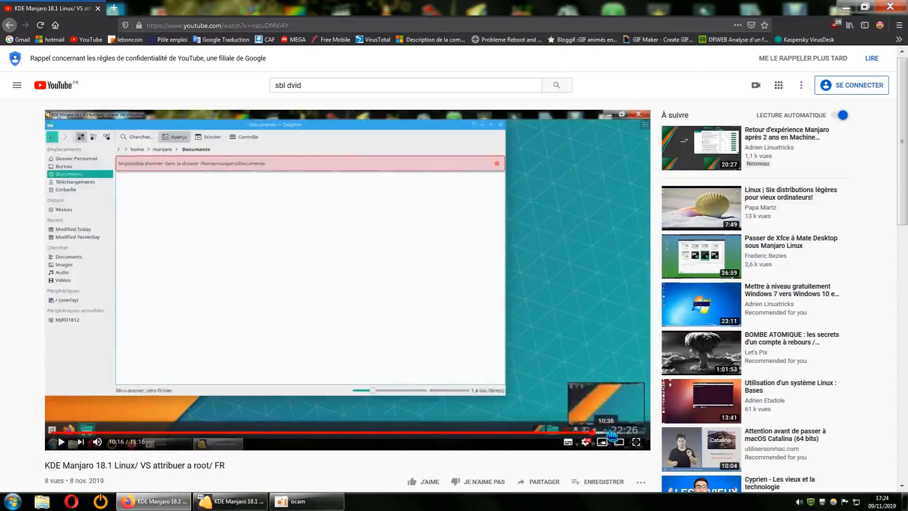
click(622, 432)
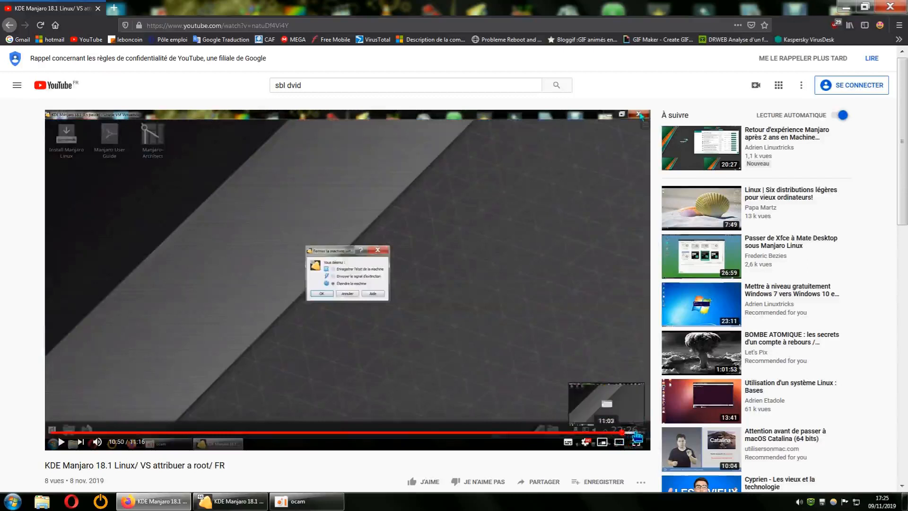
click(609, 432)
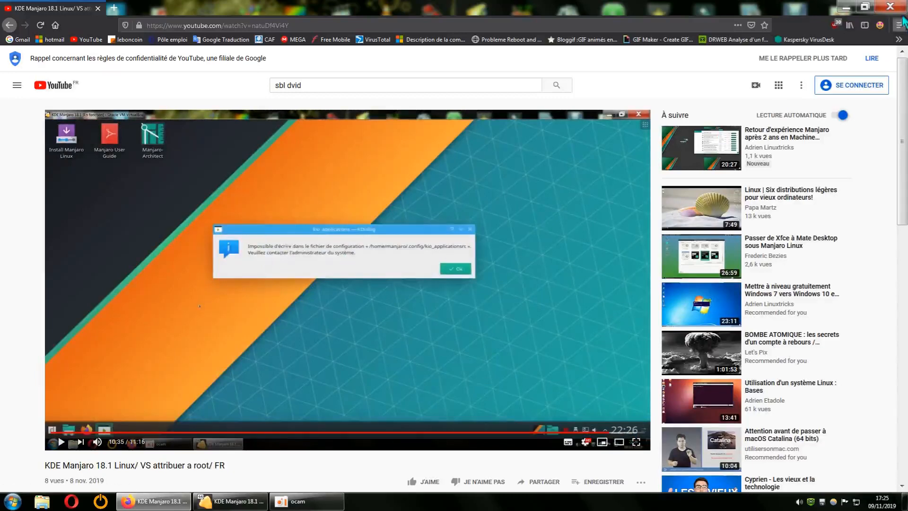
click(889, 8)
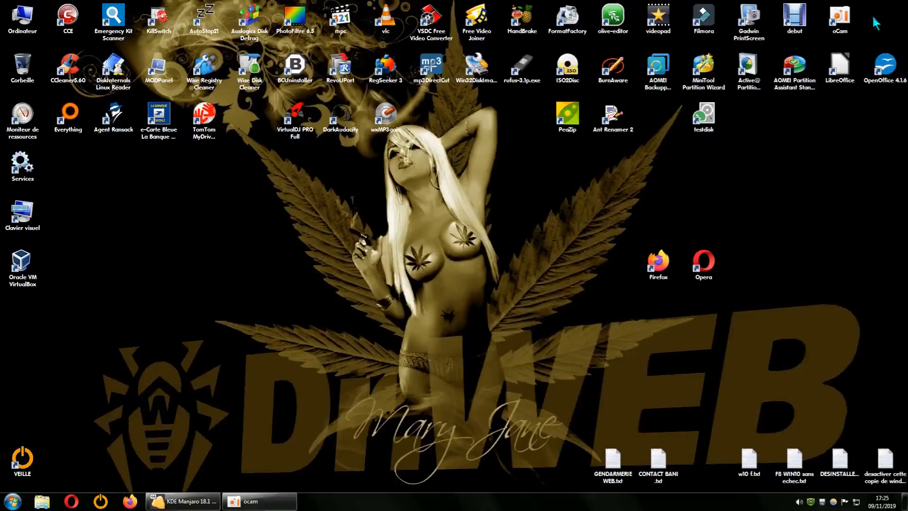
Restore the Manjaro VM, go back to the home folder, and show the Images folder's Actions d'administration
click(203, 504)
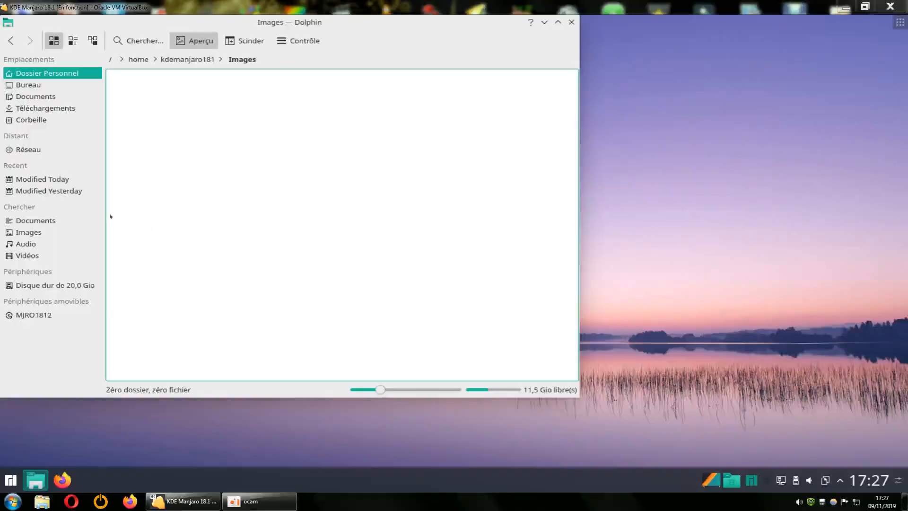
click(11, 40)
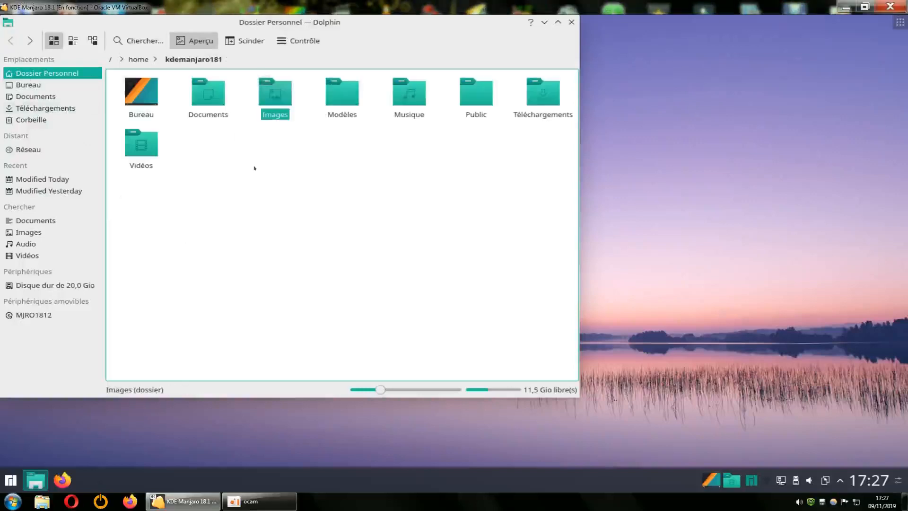
click(465, 240)
right_click(274, 99)
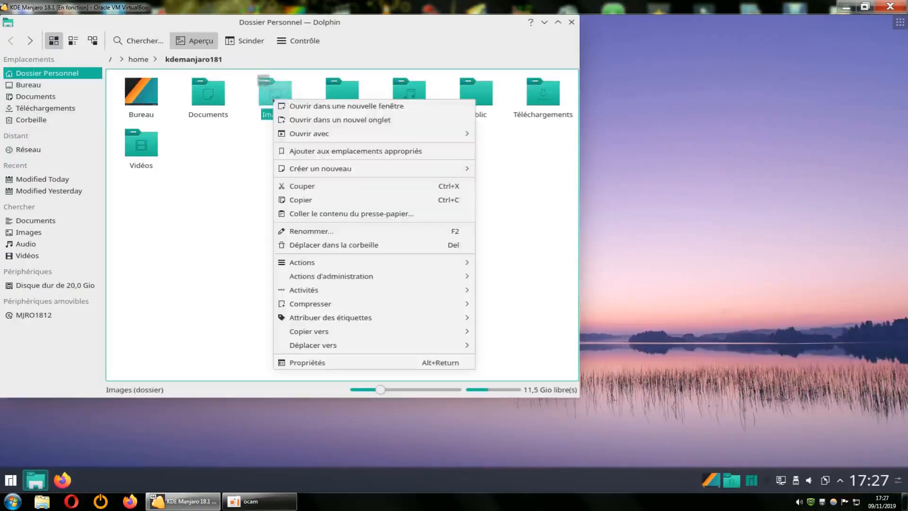
mouse_move(348, 263)
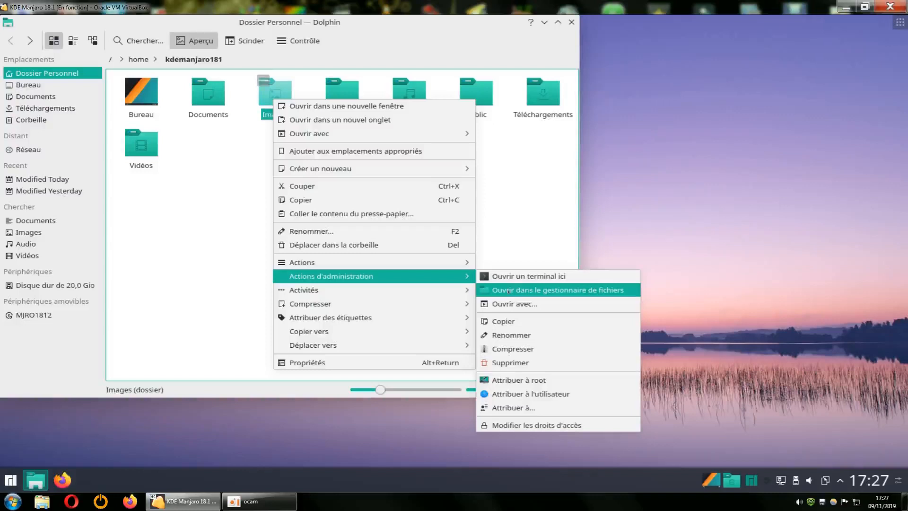
Open the Images folder as root by entering the root password, then center the Dolphin window
click(549, 291)
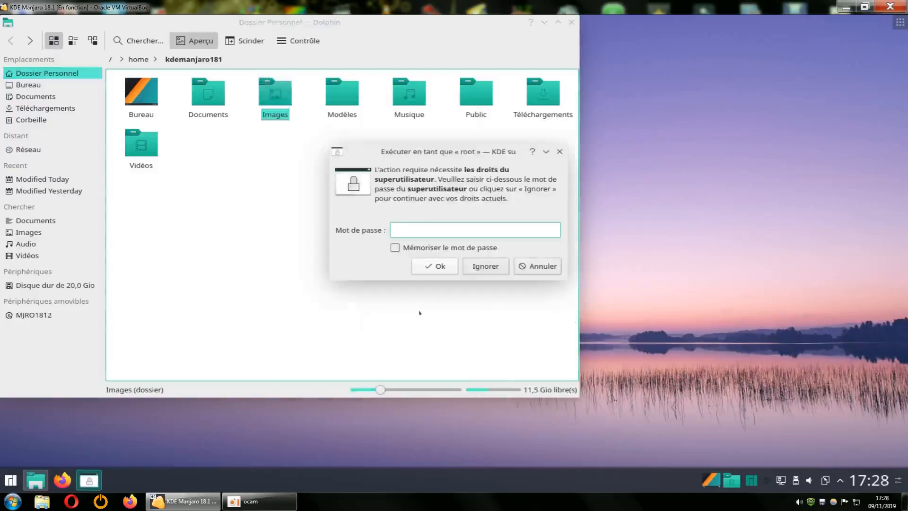
text(•)
key(Return)
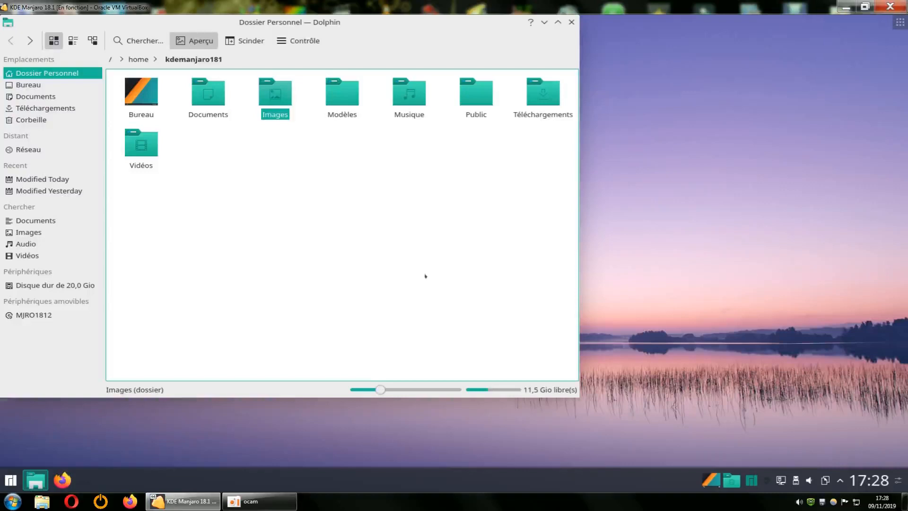
drag(397, 25, 506, 50)
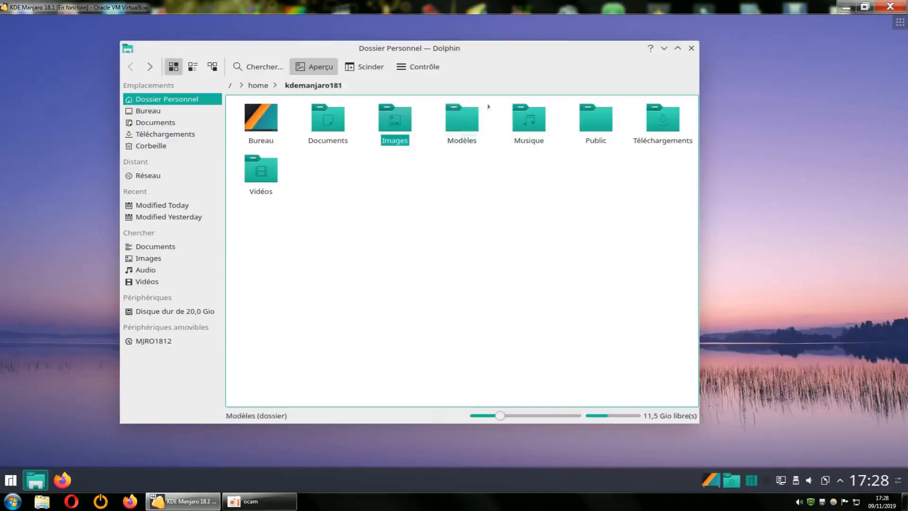
Request opening Musique as root via Actions d'administration, cancel the password prompt, and close Dolphin
right_click(522, 124)
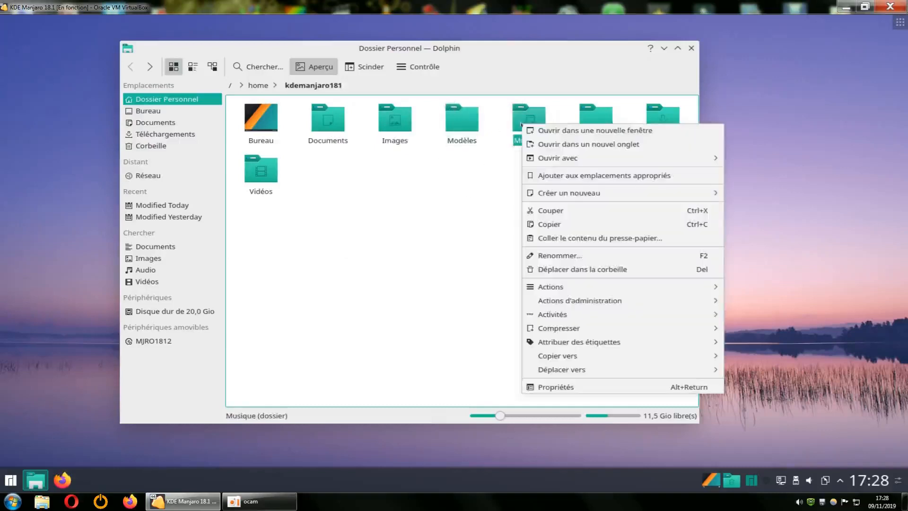
mouse_move(593, 302)
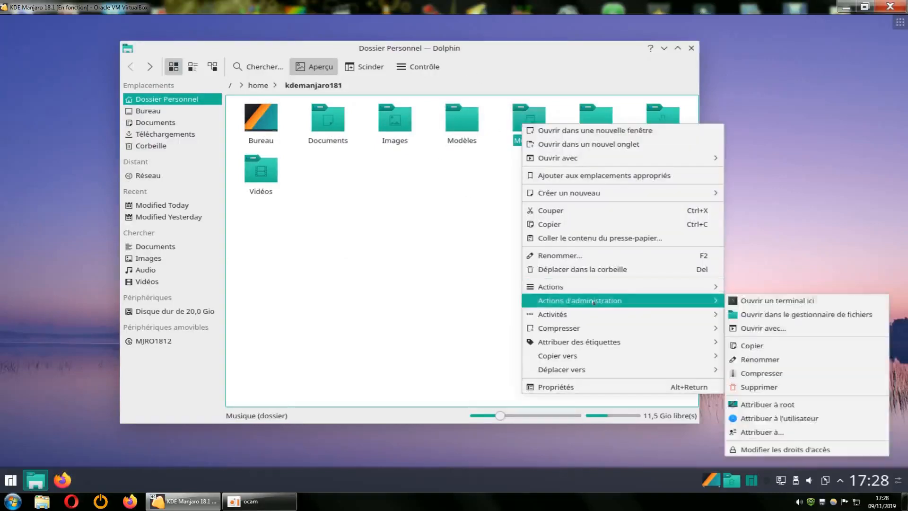
click(747, 316)
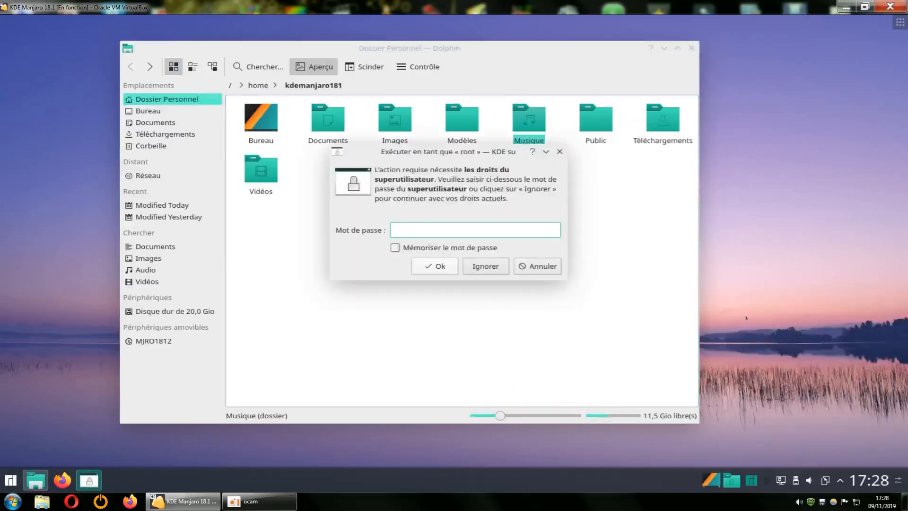
click(559, 151)
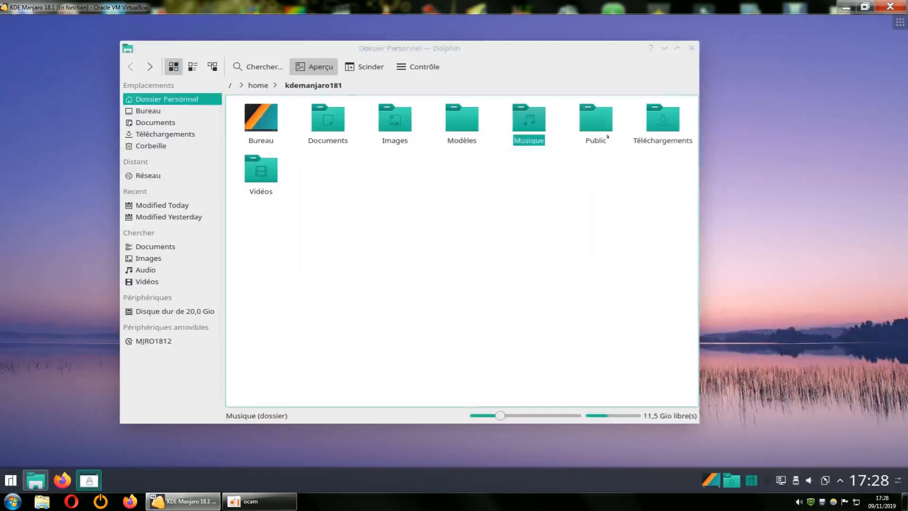
click(689, 49)
mouse_move(242, 502)
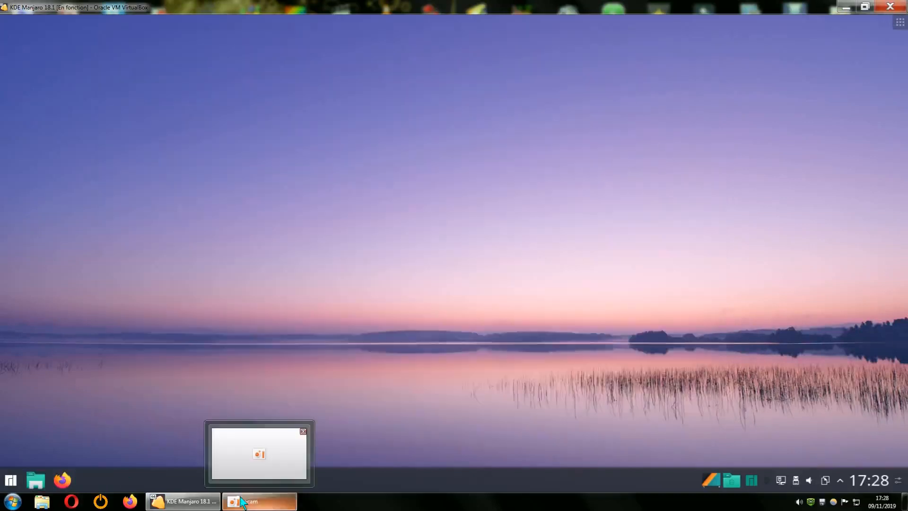